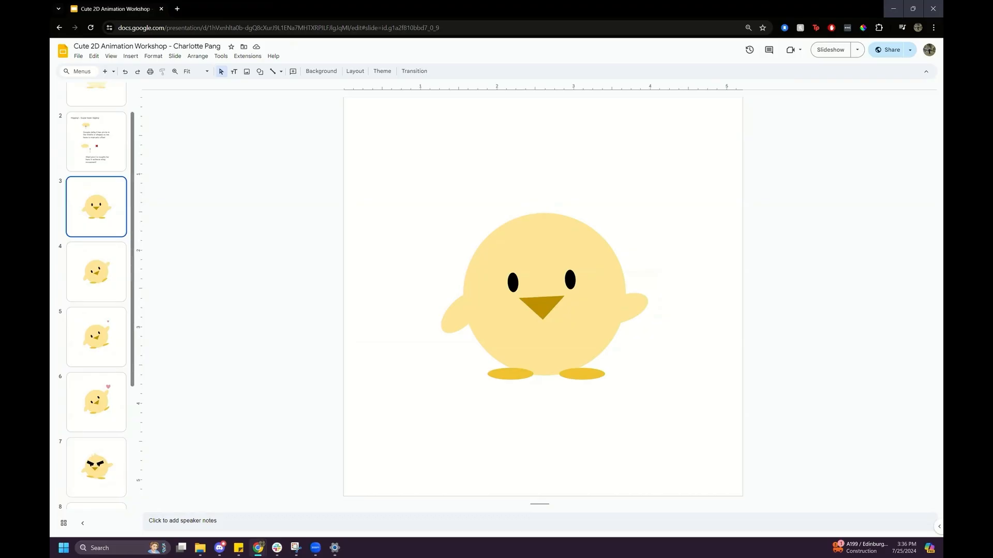
Flip back and forth through the chick slides to preview the frame-by-frame animation
{"action": "key", "text": "Up"}
{"action": "key", "text": "Up"}
{"action": "key", "text": "Up"}
{"action": "key", "text": "Down"}
{"action": "key", "text": "Down"}
{"action": "key", "text": "Down"}
{"action": "key", "text": "Down"}
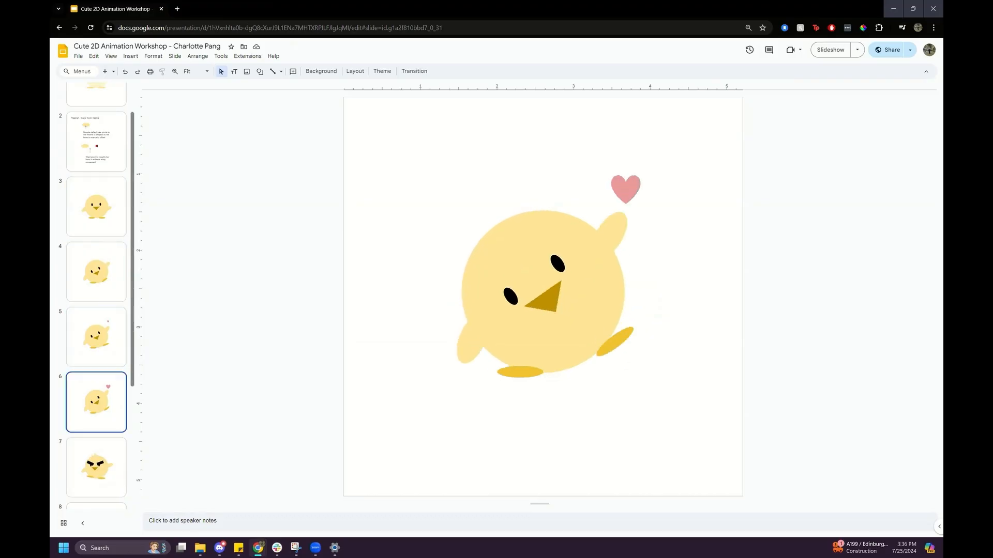
{"action": "key", "text": "Down"}
{"action": "key", "text": "Down"}
{"action": "key", "text": "Up"}
{"action": "key", "text": "Up"}
{"action": "key", "text": "Down"}
{"action": "key", "text": "Down"}
{"action": "key", "text": "Up"}
{"action": "key", "text": "Down"}
{"action": "key", "text": "Up"}
{"action": "key", "text": "Up"}
{"action": "key", "text": "Down"}
{"action": "key", "text": "Up"}
{"action": "key", "text": "Down"}
{"action": "key", "text": "Down"}
{"action": "key", "text": "Up"}
{"action": "key", "text": "Up"}
{"action": "key", "text": "Down"}
{"action": "key", "text": "Down"}
{"action": "key", "text": "Up"}
On blank slide 10, draw a circle about 2.6 inches wide and center it on the slide as the body
{"action": "scroll", "coordinate": [96, 295], "scroll_direction": "down", "scroll_amount": 1}
{"action": "left_click", "coordinate": [96, 476]}
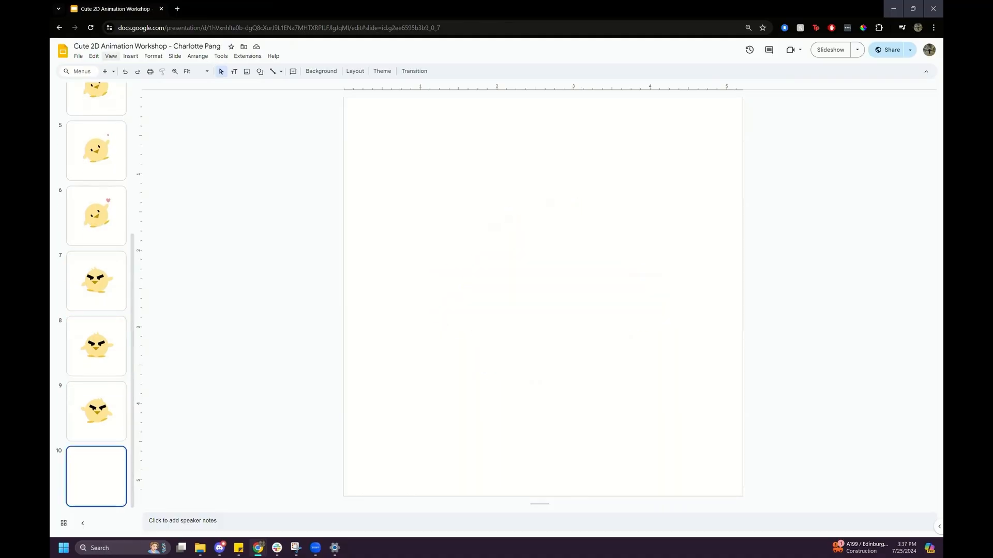
{"action": "left_click", "coordinate": [197, 56]}
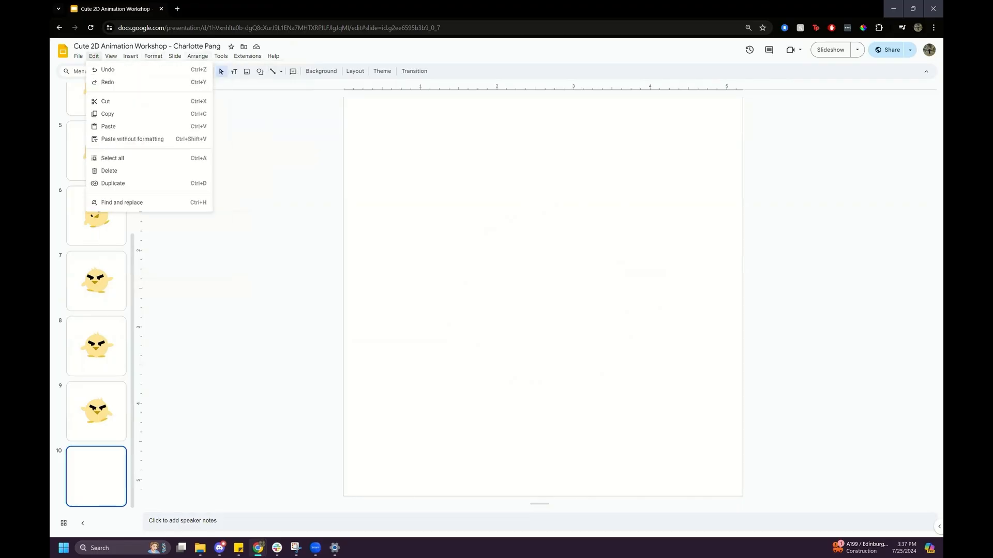
{"action": "key", "text": "Escape"}
{"action": "left_click", "coordinate": [260, 71]}
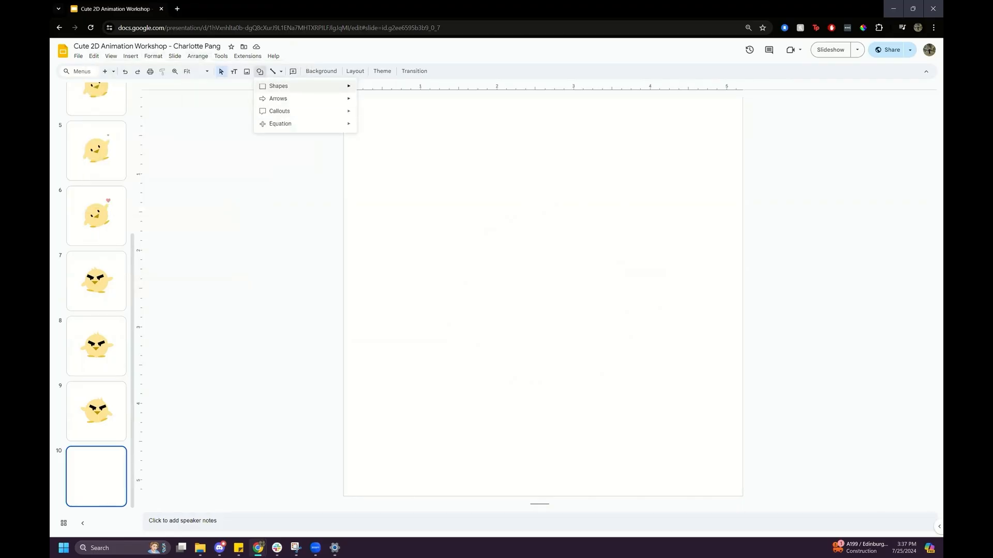
{"action": "mouse_move", "coordinate": [290, 86]}
{"action": "left_click", "coordinate": [363, 104]}
{"action": "mouse_move", "coordinate": [448, 198]}
{"action": "left_mouse_down"}
{"action": "mouse_move", "coordinate": [587, 317]}
{"action": "mouse_move", "coordinate": [651, 400]}
{"action": "left_mouse_up"}
{"action": "mouse_move", "coordinate": [549, 299]}
{"action": "left_mouse_down"}
{"action": "mouse_move", "coordinate": [554, 293]}
{"action": "mouse_move", "coordinate": [543, 296]}
{"action": "left_mouse_up"}
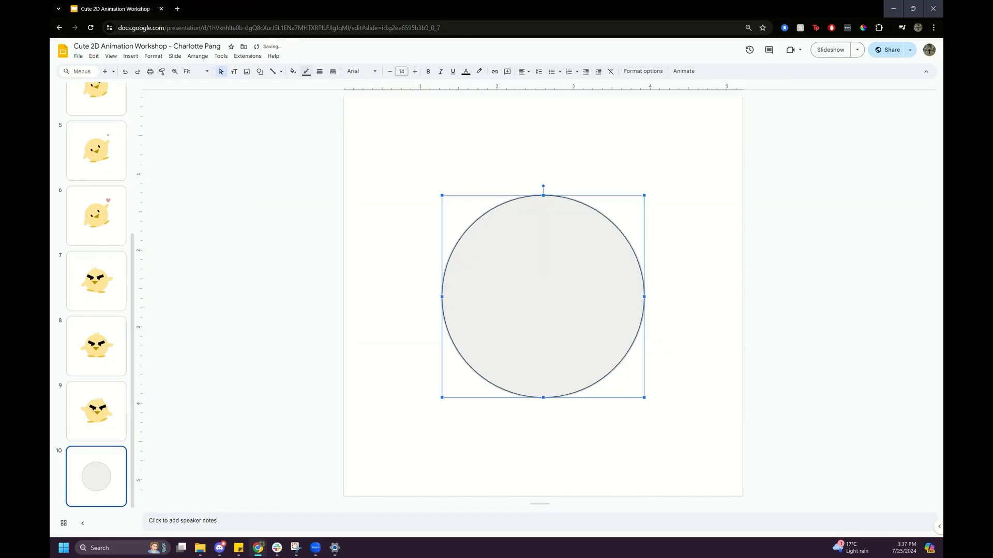
Make the body circle's outline transparent and fill it with a custom light pink
{"action": "left_click", "coordinate": [306, 72]}
{"action": "left_click", "coordinate": [355, 215]}
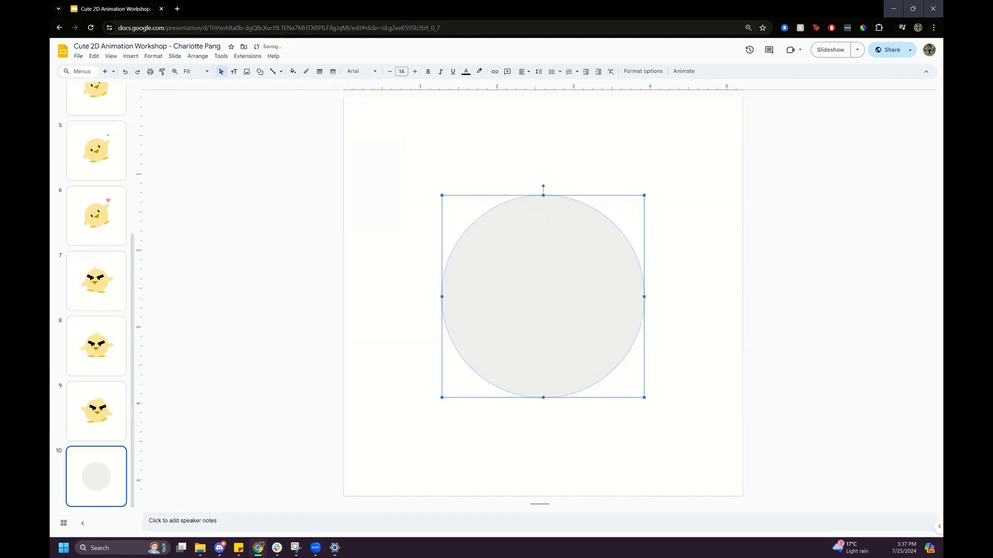
{"action": "left_click", "coordinate": [292, 71]}
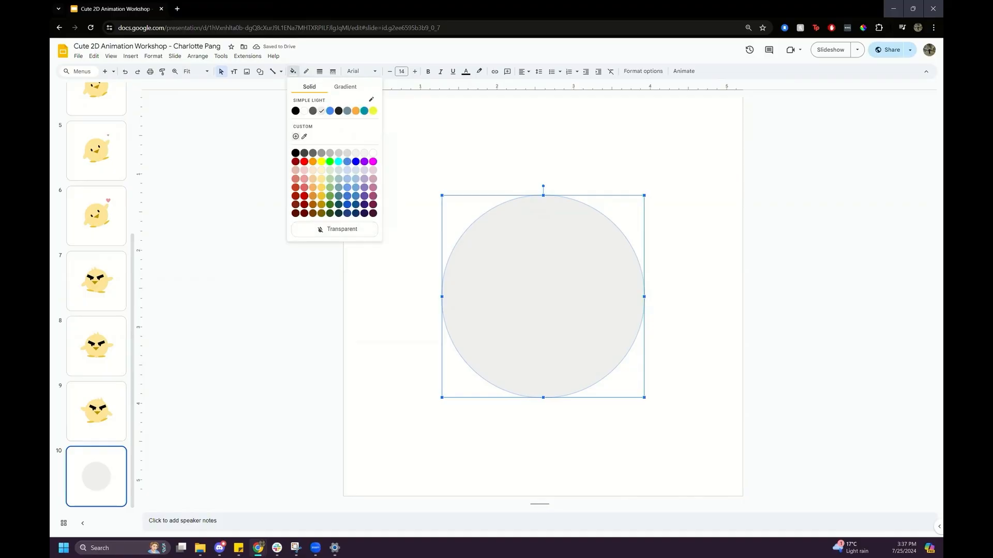
{"action": "left_click", "coordinate": [296, 136]}
{"action": "left_click_drag", "start_coordinate": [488, 289], "coordinate": [539, 288]}
{"action": "left_click", "coordinate": [456, 225]}
{"action": "left_click", "coordinate": [539, 347]}
{"action": "key", "text": "Escape"}
Duplicate the body circle and shrink the copy into a small round hand on the body's left edge
{"action": "left_click", "coordinate": [543, 296]}
{"action": "key", "text": "ctrl+d"}
{"action": "left_click_drag", "start_coordinate": [556, 309], "coordinate": [468, 296]}
{"action": "key", "text": "Escape"}
{"action": "key", "text": "ctrl+a"}
{"action": "key", "text": "Escape"}
{"action": "left_click", "coordinate": [468, 296]}
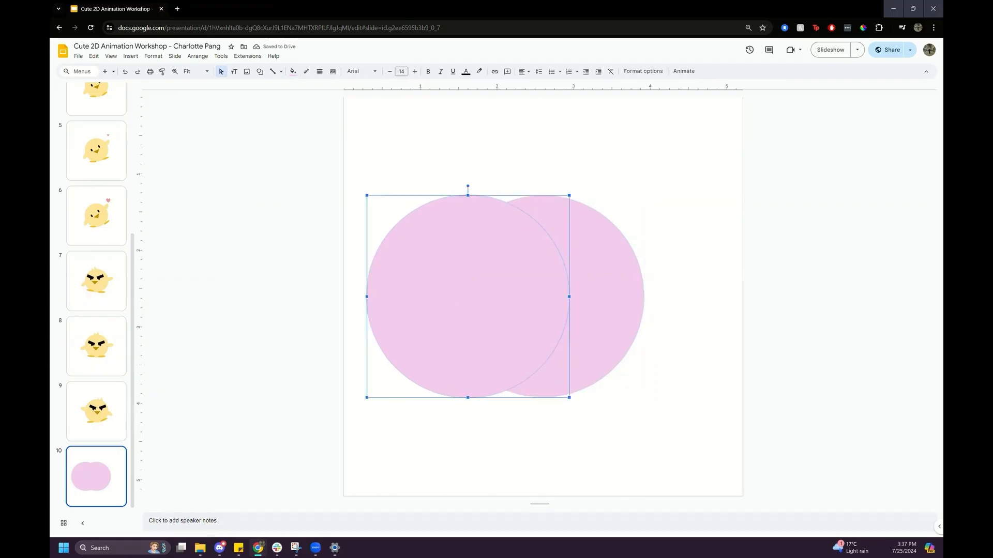
{"action": "left_click_drag", "start_coordinate": [569, 194], "coordinate": [642, 297]}
{"action": "key", "text": "Escape"}
Duplicate the left hand and place the copy on the body's right edge
{"action": "left_click", "coordinate": [435, 298]}
{"action": "key", "text": "ctrl+d"}
{"action": "left_click", "coordinate": [543, 296]}
{"action": "left_click", "coordinate": [654, 296]}
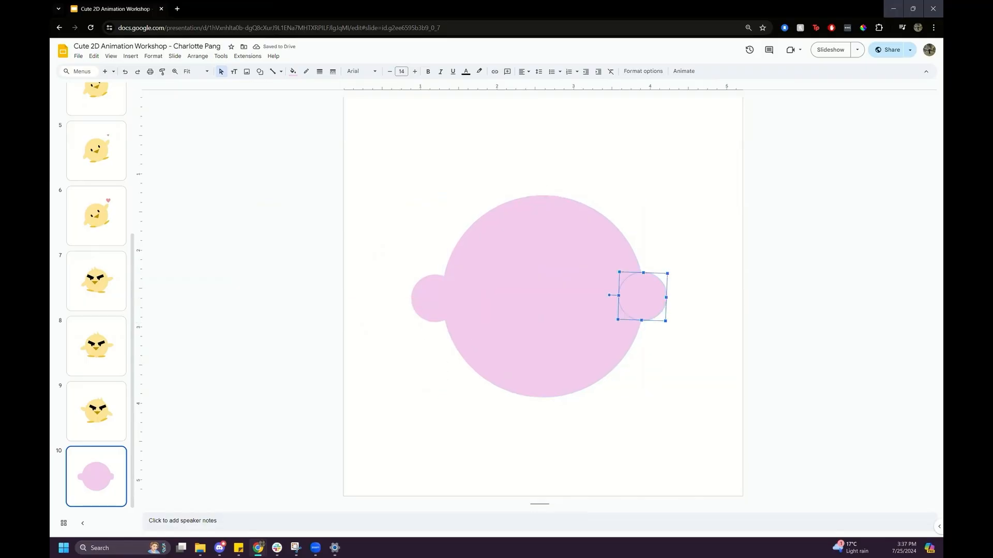
Shape a copy of the right hand into a wide, flat foot under the body's right side and fill it light red
{"action": "left_click_drag", "start_coordinate": [609, 295], "coordinate": [658, 384]}
{"action": "left_click_drag", "start_coordinate": [614, 386], "coordinate": [599, 397]}
{"action": "key", "text": "Escape"}
{"action": "left_click", "coordinate": [598, 397]}
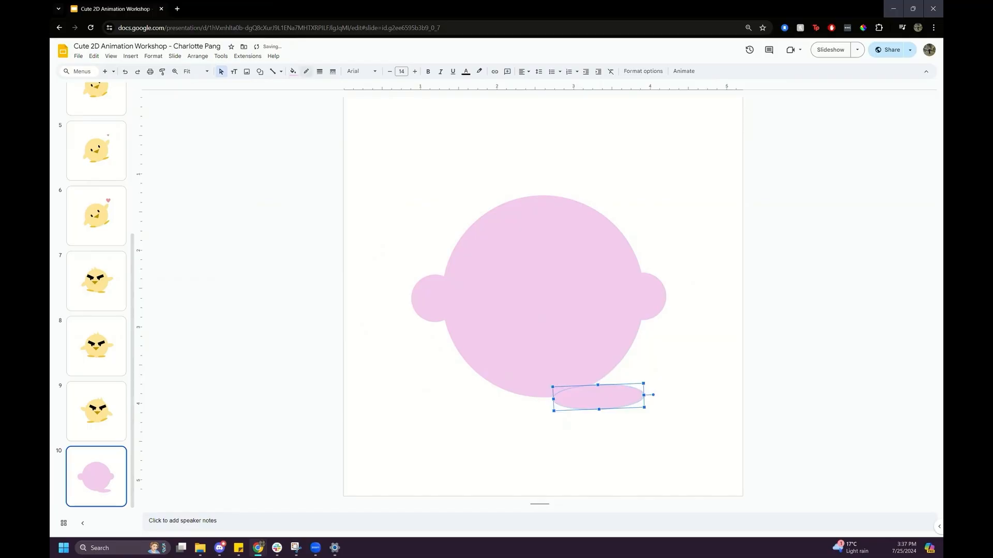
{"action": "left_click", "coordinate": [293, 71]}
{"action": "left_click", "coordinate": [304, 178]}
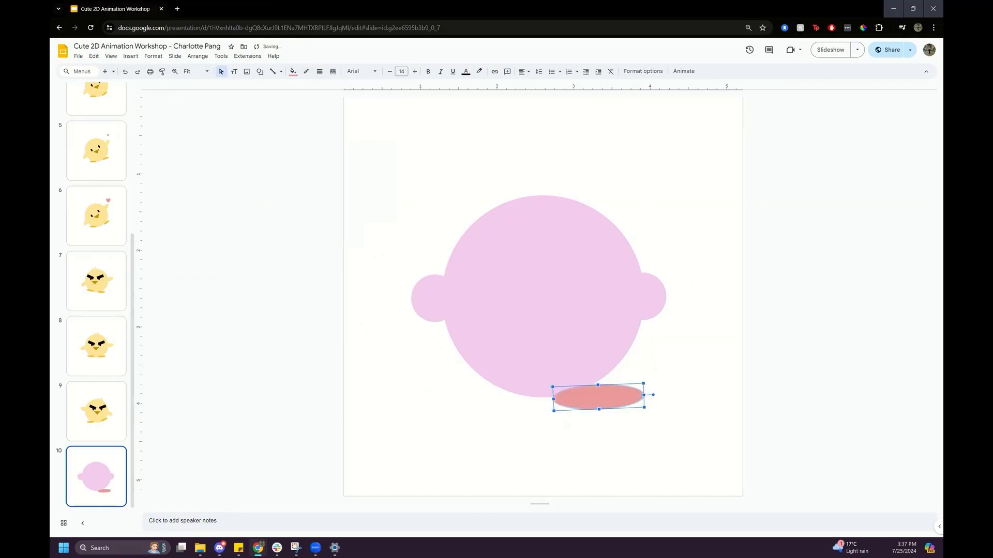
Copy the foot to the body's left side, flip the copy around, and rotate both feet level
{"action": "left_click_drag", "start_coordinate": [598, 397], "coordinate": [499, 397]}
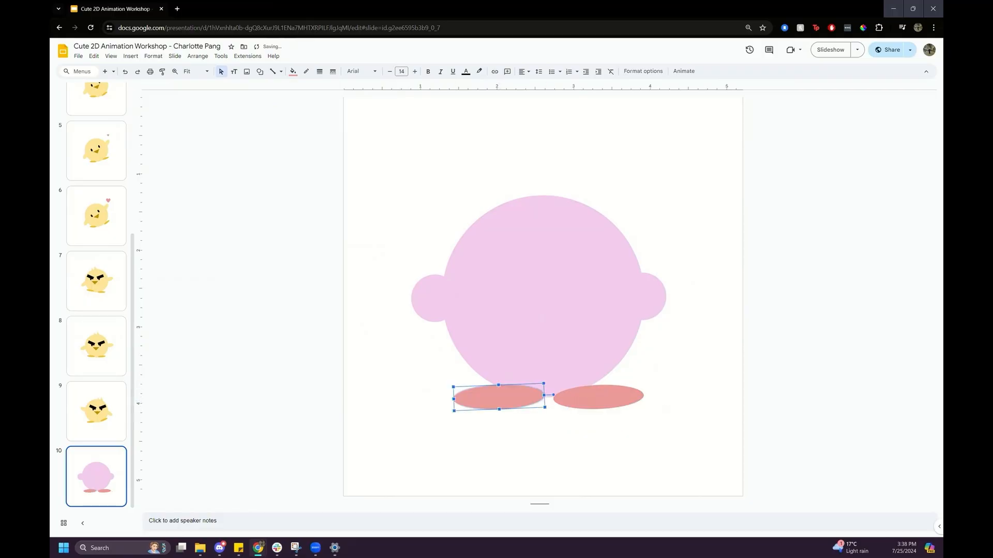
{"action": "left_click", "coordinate": [542, 296]}
{"action": "left_click", "coordinate": [498, 397]}
{"action": "left_click_drag", "start_coordinate": [553, 395], "coordinate": [431, 397]}
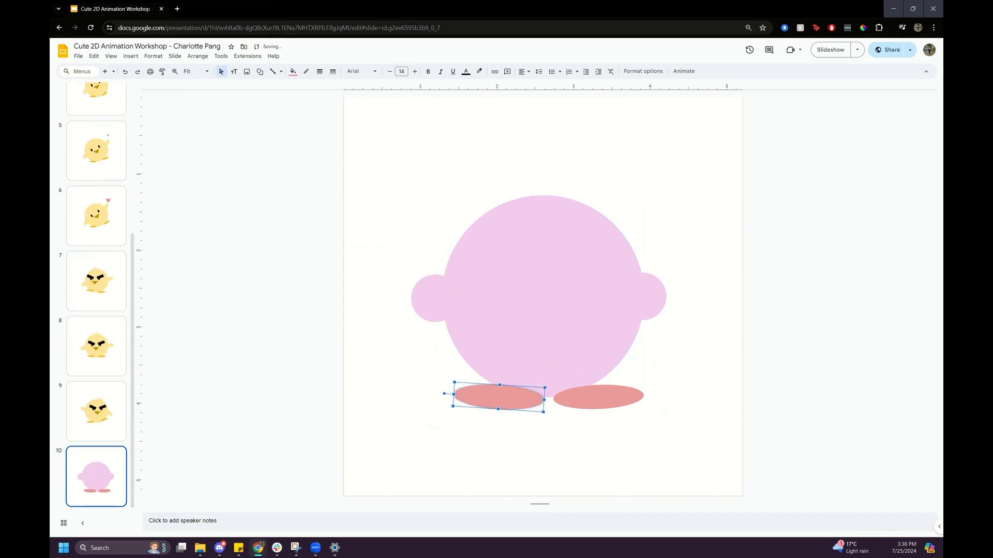
{"action": "left_click_drag", "start_coordinate": [444, 393], "coordinate": [445, 396]}
{"action": "left_click_drag", "start_coordinate": [598, 397], "coordinate": [651, 394]}
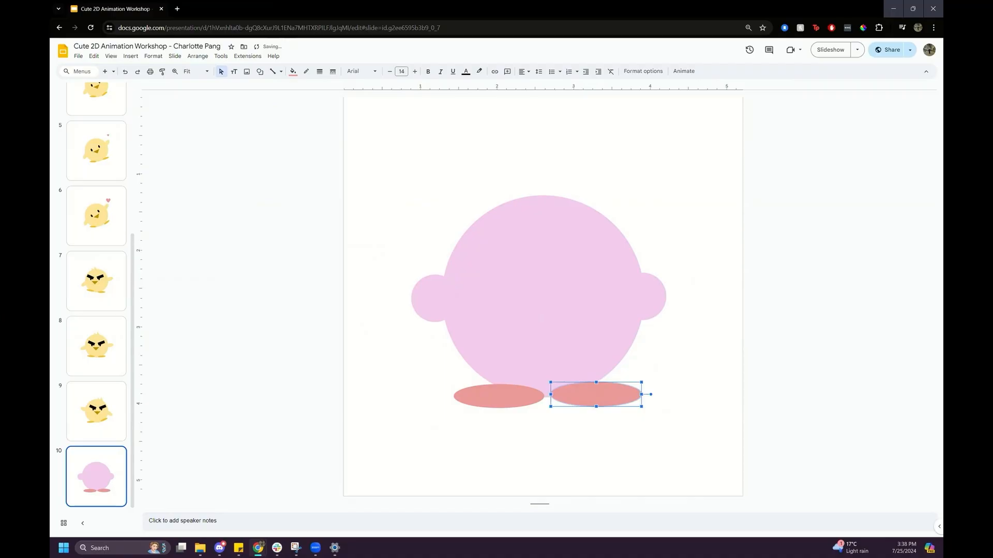
Bring the body and both hands to the front so they overlap the feet
{"action": "left_click", "coordinate": [583, 344]}
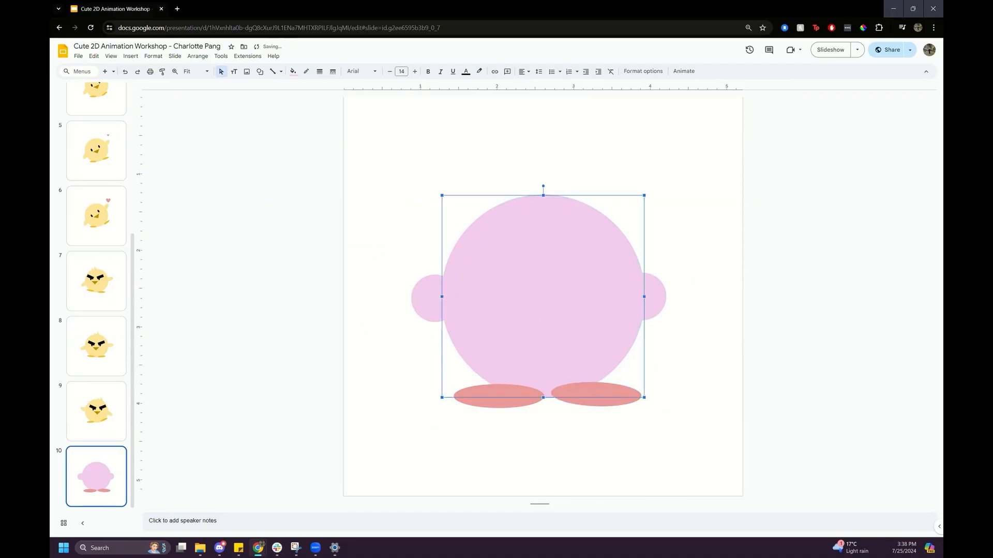
{"action": "right_click", "coordinate": [583, 344]}
{"action": "left_click_drag", "start_coordinate": [374, 180], "coordinate": [709, 352]}
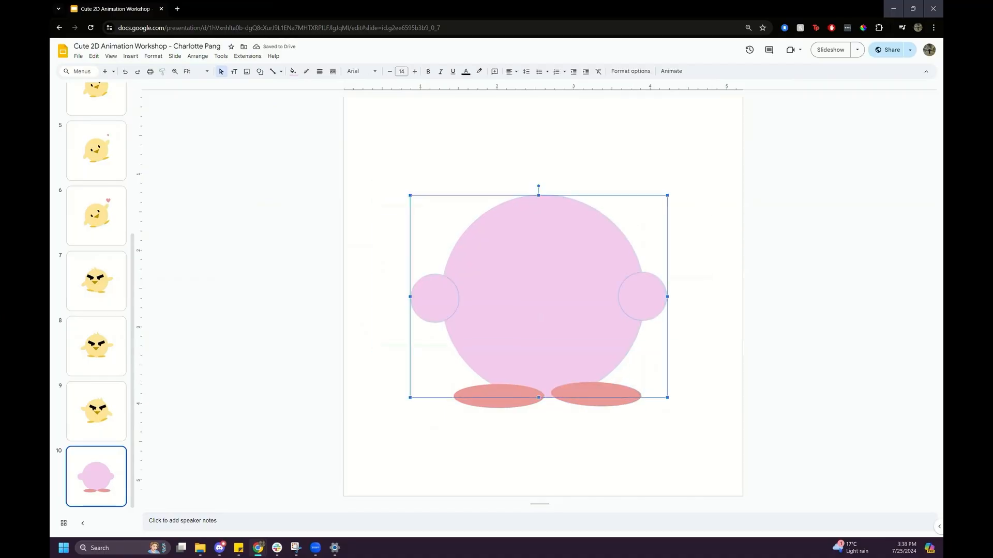
{"action": "right_click", "coordinate": [548, 311]}
{"action": "mouse_move", "coordinate": [574, 136]}
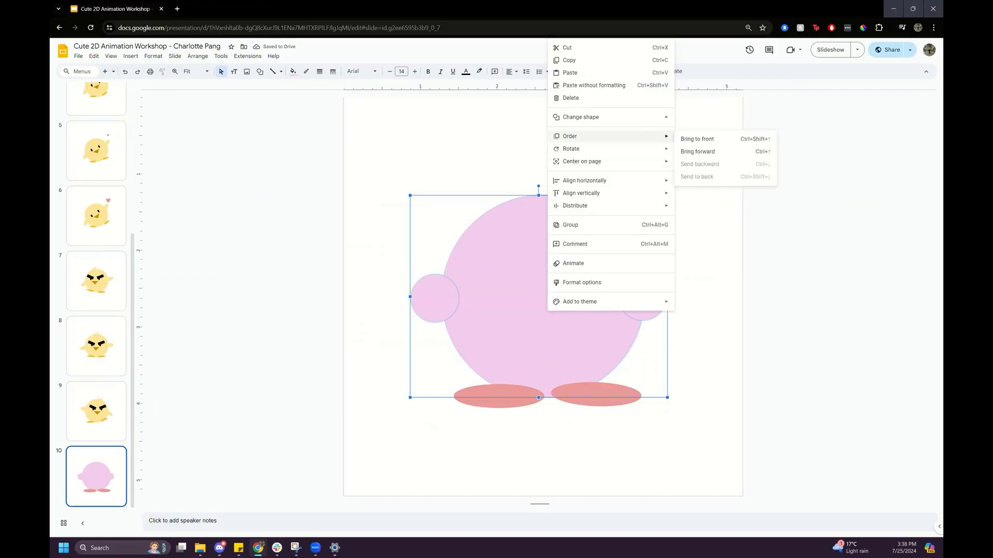
{"action": "left_click", "coordinate": [704, 138]}
{"action": "left_click", "coordinate": [703, 233]}
Widen both feet outward so they extend further past the sides of the body
{"action": "left_click", "coordinate": [642, 297]}
{"action": "left_click", "coordinate": [698, 341]}
{"action": "left_click", "coordinate": [610, 396]}
{"action": "left_click_drag", "start_coordinate": [642, 396], "coordinate": [677, 397]}
{"action": "left_click", "coordinate": [478, 397]}
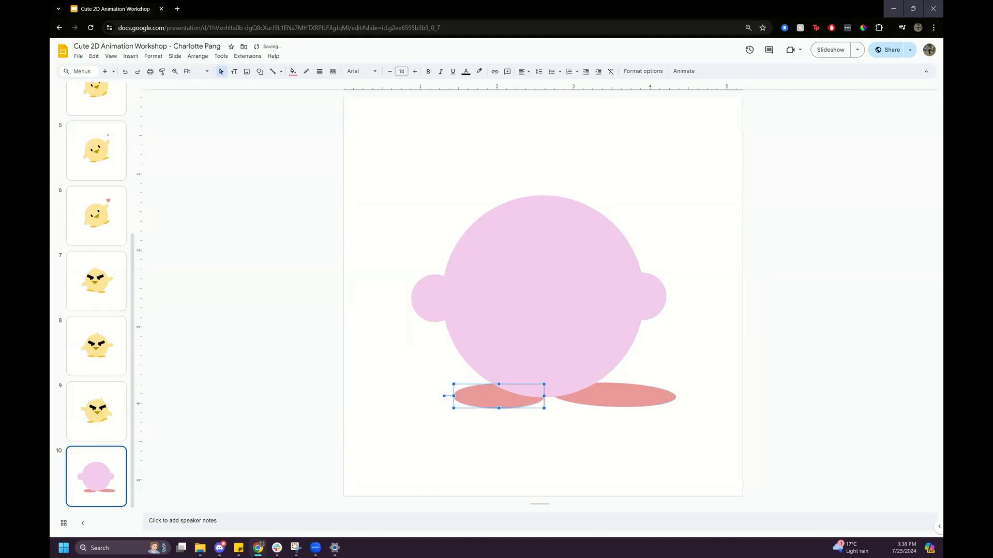
{"action": "left_click_drag", "start_coordinate": [453, 396], "coordinate": [419, 396]}
{"action": "key", "text": "Escape"}
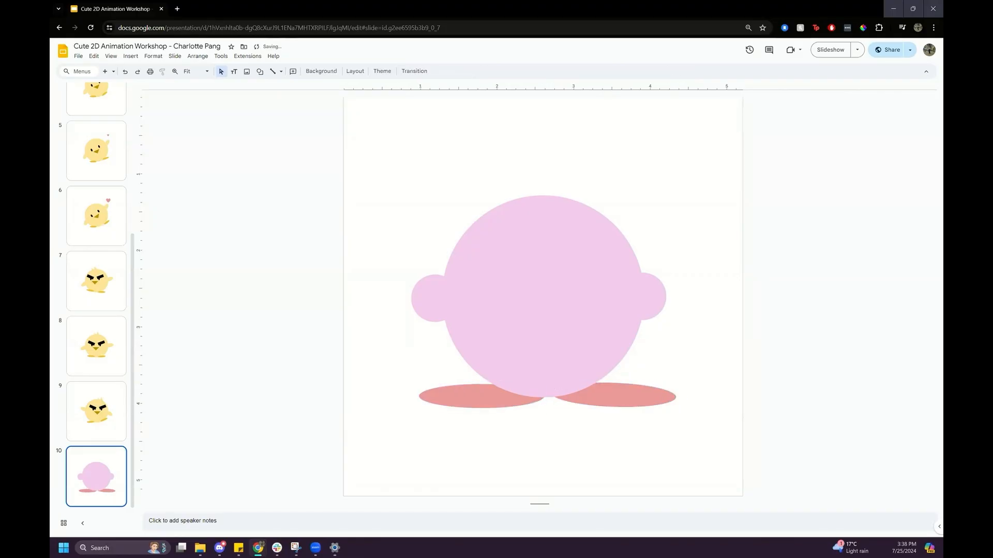
Duplicate the left hand, shrink it into a small eye circle, and place one eye on each side of the face
{"action": "left_click", "coordinate": [543, 296]}
{"action": "key", "text": "Escape"}
{"action": "left_click", "coordinate": [434, 299]}
{"action": "key", "text": "ctrl+d"}
{"action": "left_click_drag", "start_coordinate": [447, 311], "coordinate": [591, 296]}
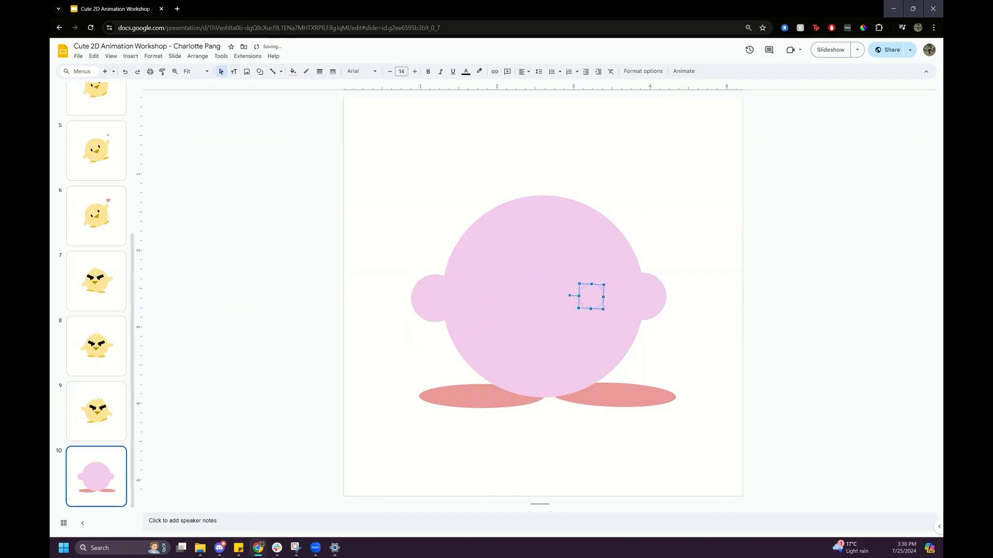
Fill both eye circles with black
{"action": "left_click", "coordinate": [497, 296]}
{"action": "left_click", "coordinate": [591, 296], "text": "shift"}
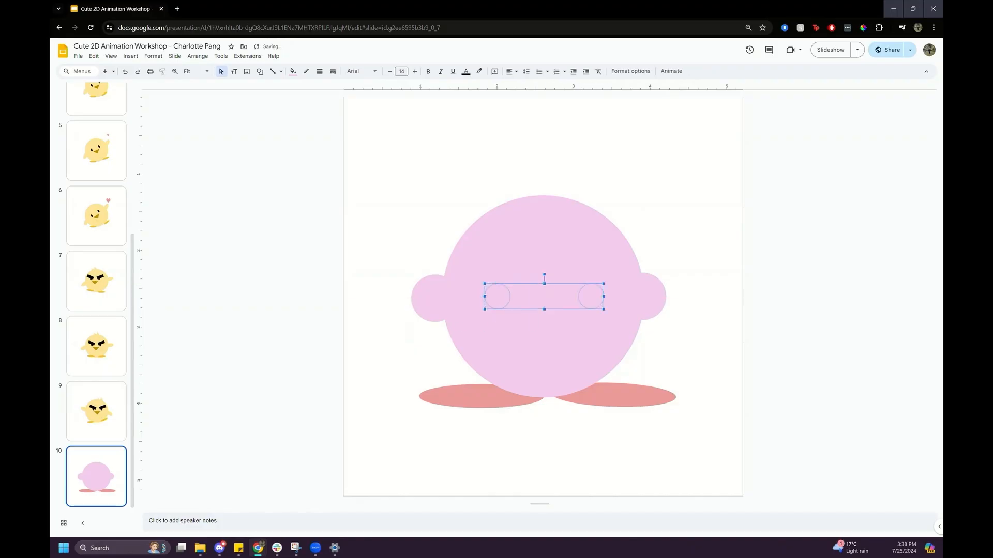
{"action": "left_click", "coordinate": [292, 71]}
{"action": "left_click", "coordinate": [295, 153]}
{"action": "key", "text": "Escape"}
{"action": "left_click", "coordinate": [591, 297]}
{"action": "left_click_drag", "start_coordinate": [543, 342], "coordinate": [569, 342]}
{"action": "key", "text": "ctrl+z"}
{"action": "left_click", "coordinate": [591, 296]}
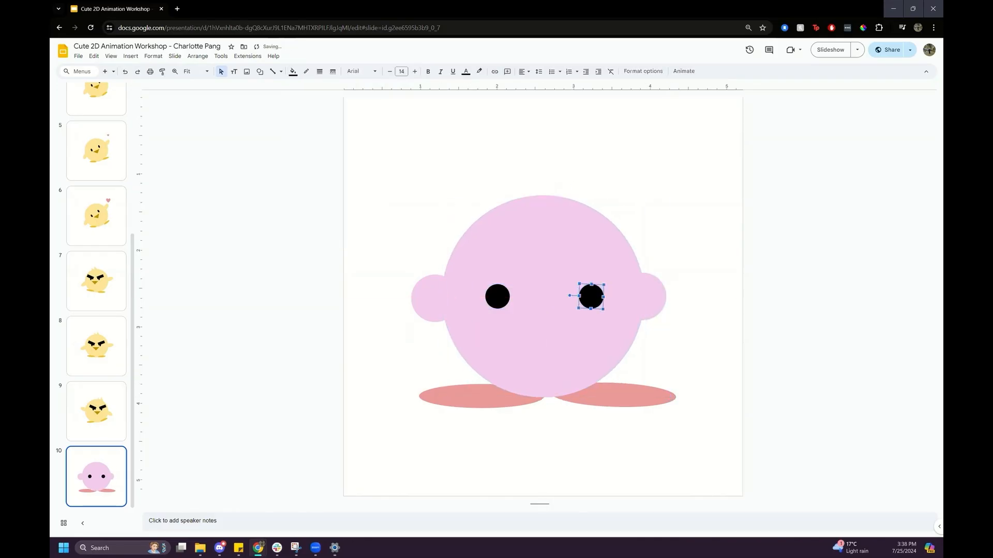
{"action": "left_click_drag", "start_coordinate": [603, 274], "coordinate": [614, 290]}
{"action": "key", "text": "Escape"}
{"action": "left_click", "coordinate": [591, 296]}
{"action": "key", "text": "Escape"}
Draw a D-shaped Delay shape about 0.9 inches wide below the eyes as the mouth
{"action": "left_click", "coordinate": [260, 71]}
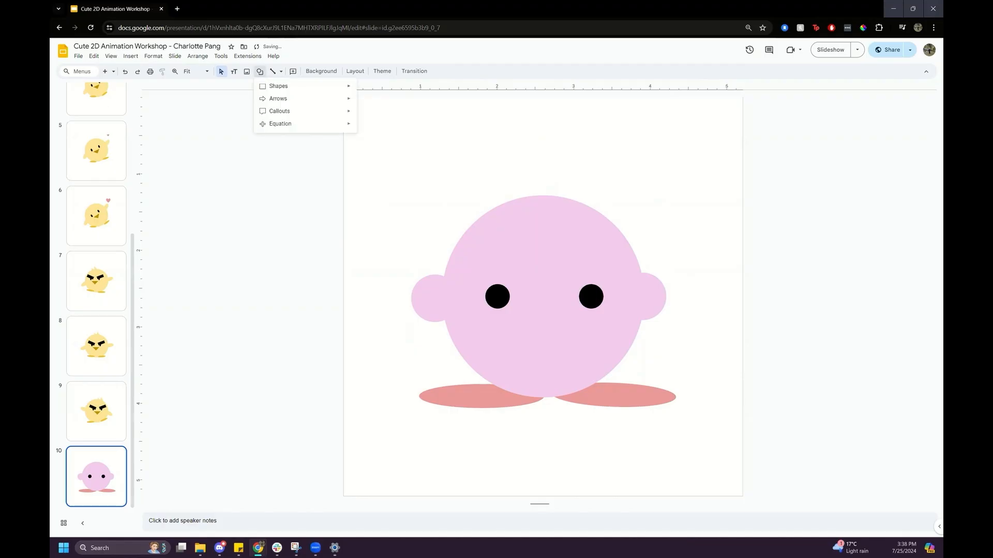
{"action": "mouse_move", "coordinate": [279, 87]}
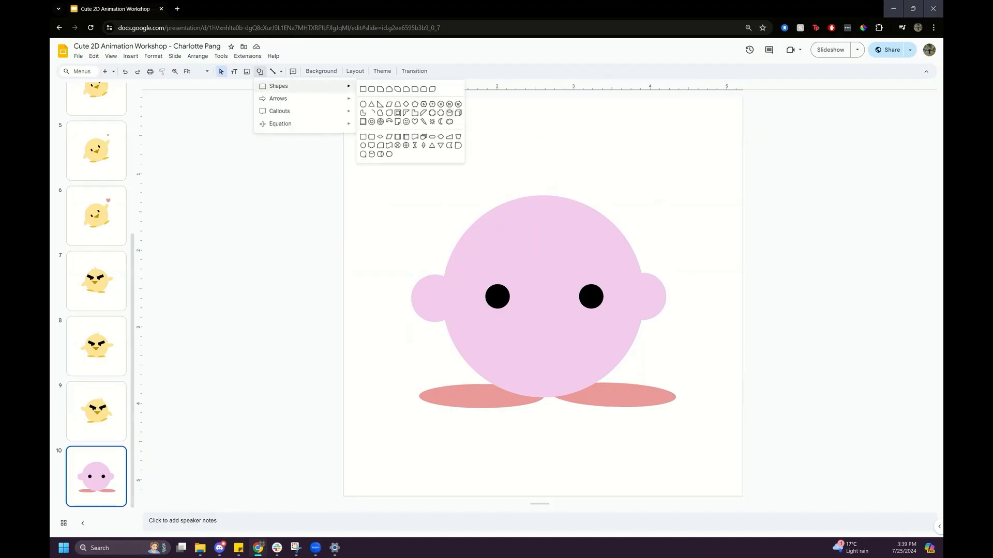
{"action": "left_click", "coordinate": [457, 145]}
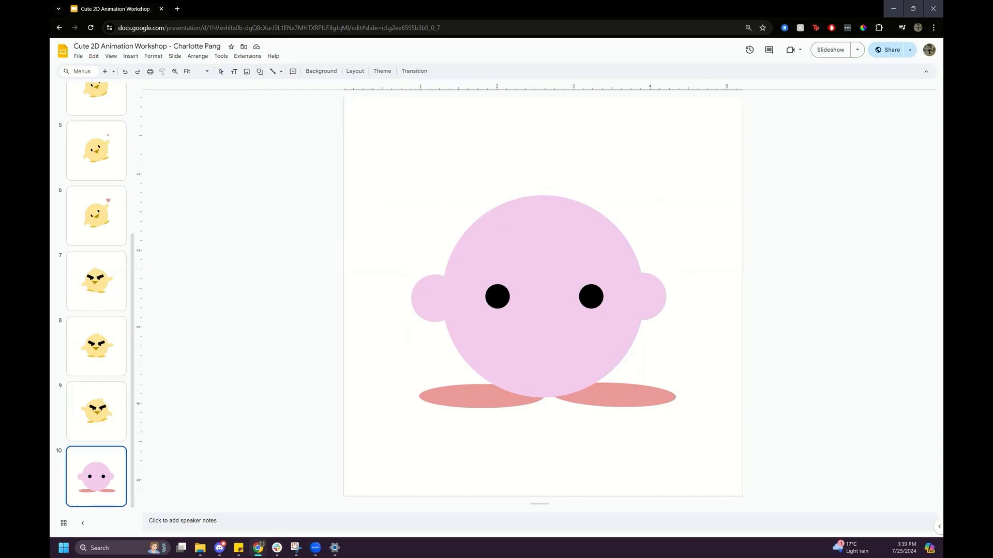
{"action": "left_click_drag", "start_coordinate": [507, 327], "coordinate": [573, 393]}
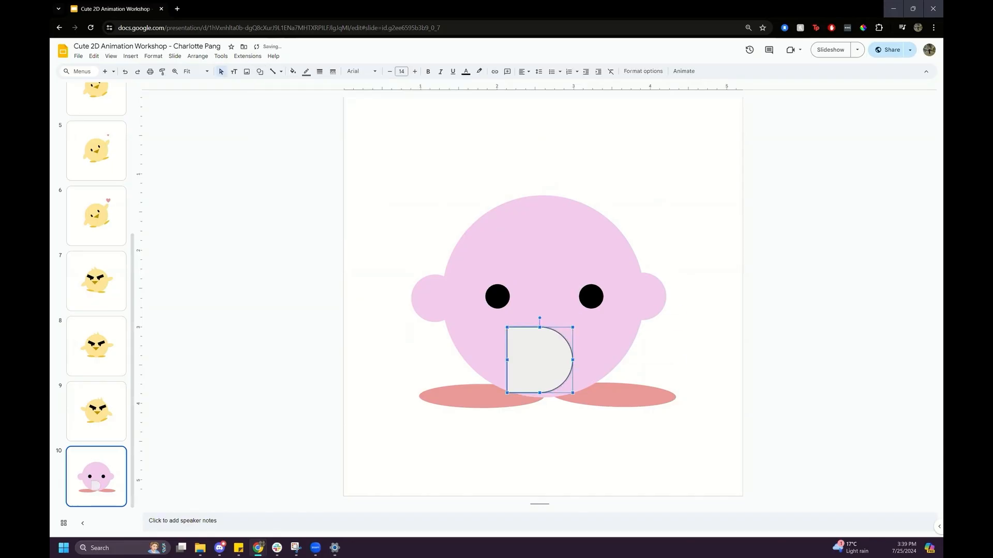
Rotate the mouth so its flat side faces up, and shrink it to fit centered just below the eyes
{"action": "left_click_drag", "start_coordinate": [539, 318], "coordinate": [542, 345]}
{"action": "key", "text": "Escape"}
{"action": "left_click", "coordinate": [543, 345]}
{"action": "left_click_drag", "start_coordinate": [575, 312], "coordinate": [543, 341]}
{"action": "key", "text": "Escape"}
Make both eyes slightly smaller and move them closer together above the mouth
{"action": "left_click_drag", "start_coordinate": [591, 296], "coordinate": [583, 296]}
{"action": "left_click", "coordinate": [497, 297]}
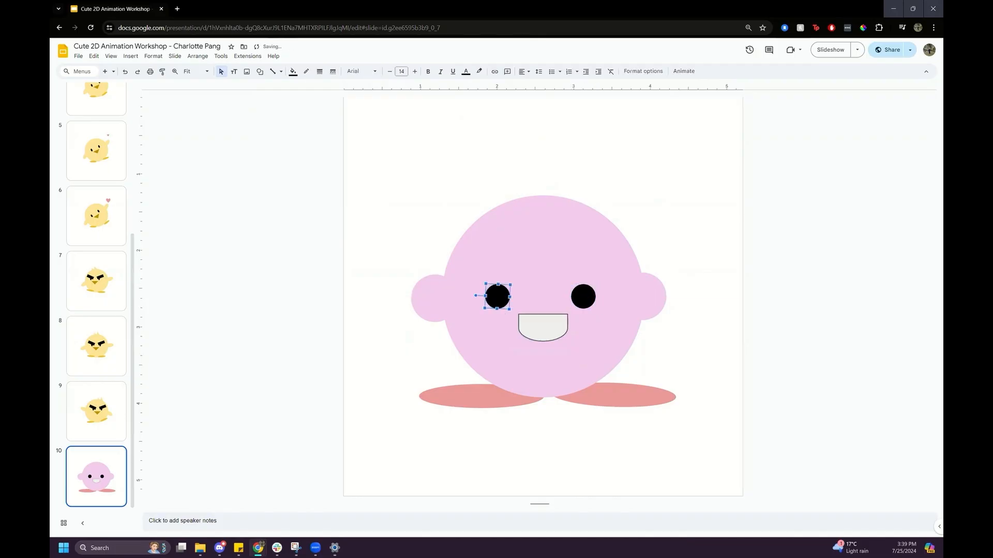
{"action": "left_click_drag", "start_coordinate": [498, 296], "coordinate": [505, 294]}
{"action": "left_click", "coordinate": [583, 296]}
{"action": "left_click_drag", "start_coordinate": [596, 308], "coordinate": [591, 304]}
{"action": "key", "text": "Escape"}
{"action": "left_click", "coordinate": [581, 294]}
{"action": "left_click_drag", "start_coordinate": [581, 295], "coordinate": [580, 292]}
{"action": "key", "text": "Escape"}
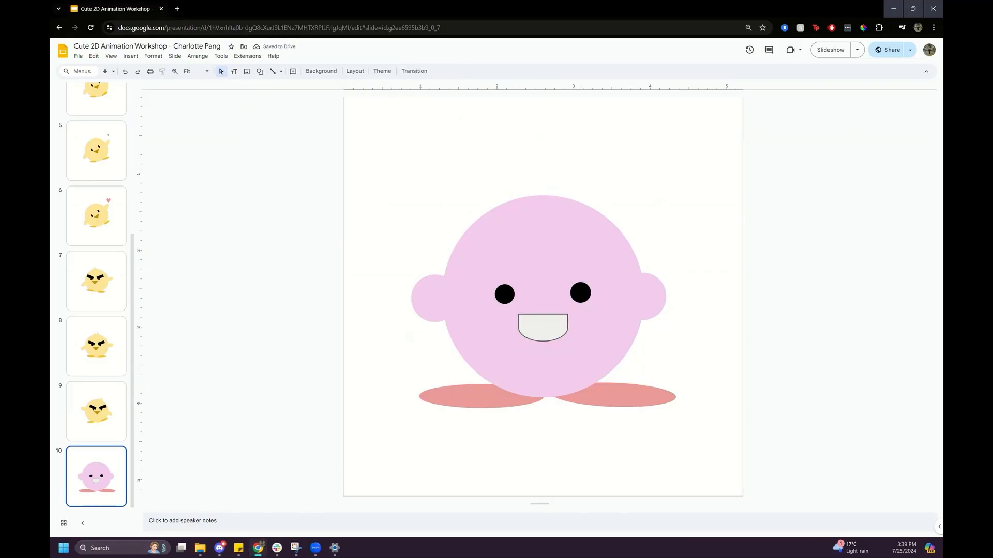
Group the two eyes and the mouth into a single face object
{"action": "left_click", "coordinate": [505, 294]}
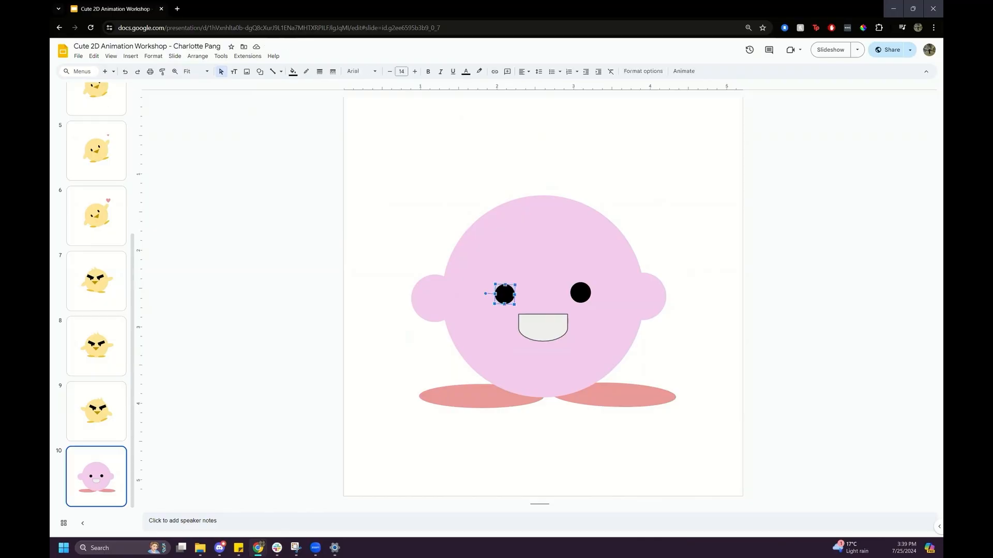
{"action": "left_click", "coordinate": [580, 292], "text": "shift"}
{"action": "left_click", "coordinate": [543, 329], "text": "shift"}
{"action": "right_click", "coordinate": [556, 328]}
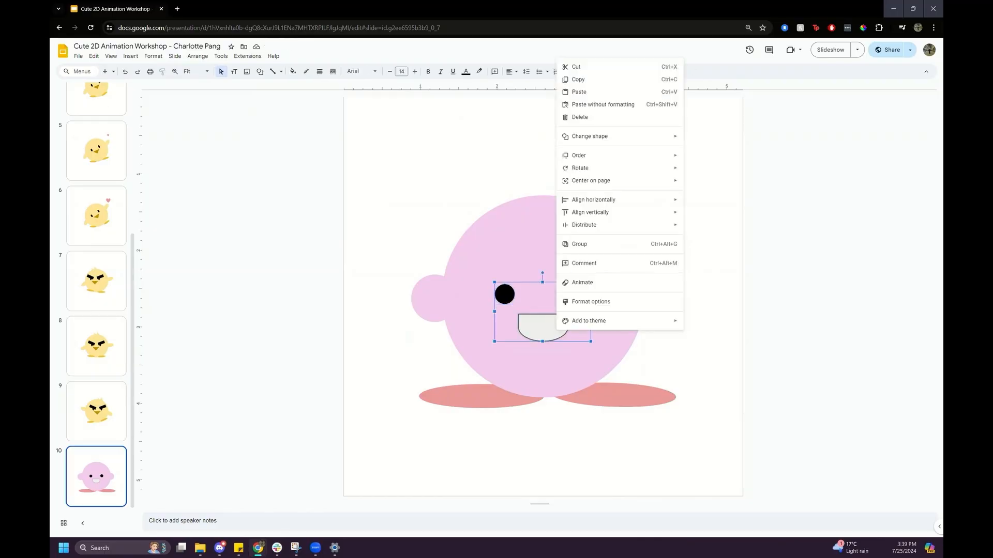
{"action": "left_click", "coordinate": [579, 244]}
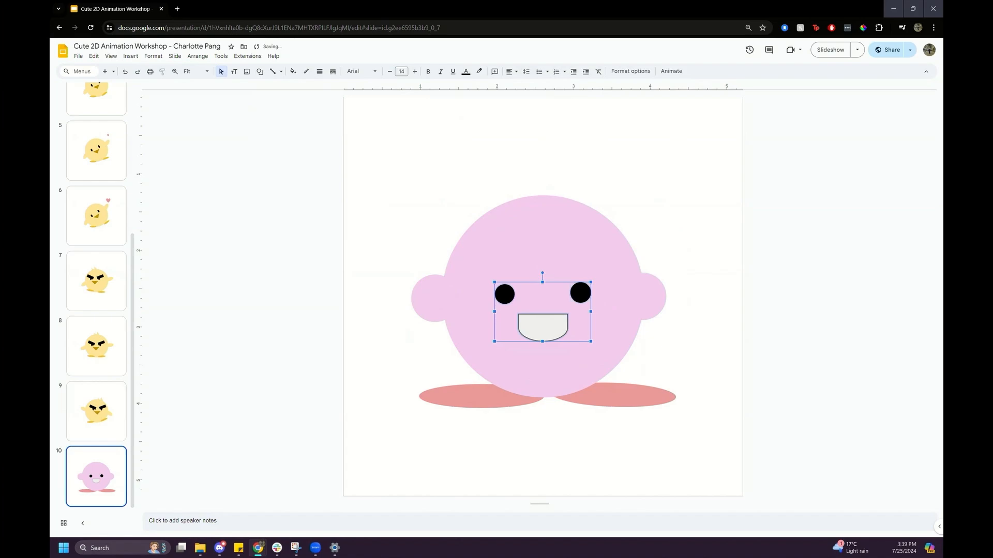
Move the grouped face slightly higher on the body, keeping it horizontally centered
{"action": "mouse_move", "coordinate": [542, 327]}
{"action": "left_mouse_down"}
{"action": "mouse_move", "coordinate": [513, 318]}
{"action": "mouse_move", "coordinate": [583, 317]}
{"action": "mouse_move", "coordinate": [515, 319]}
{"action": "mouse_move", "coordinate": [546, 318]}
{"action": "mouse_move", "coordinate": [588, 298]}
{"action": "mouse_move", "coordinate": [546, 318]}
{"action": "left_mouse_up"}
{"action": "key", "text": "Escape"}
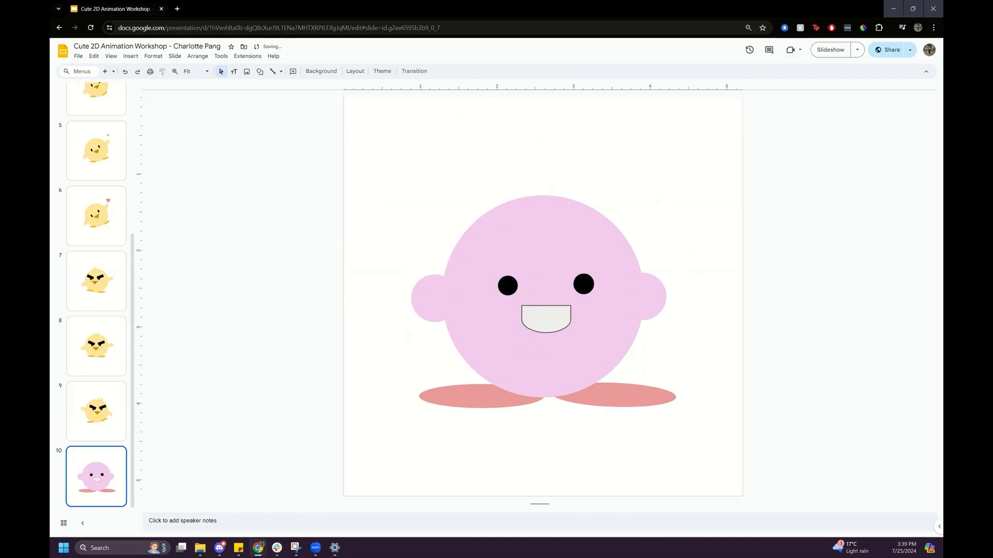
{"action": "mouse_move", "coordinate": [546, 318]}
{"action": "left_mouse_down"}
{"action": "mouse_move", "coordinate": [557, 318]}
{"action": "mouse_move", "coordinate": [543, 314]}
{"action": "left_mouse_up"}
{"action": "key", "text": "Escape"}
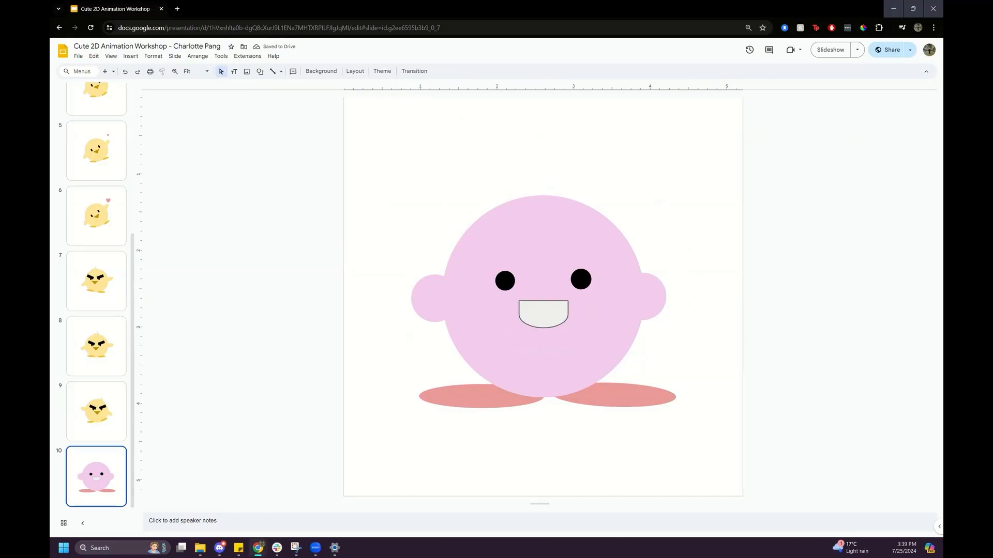
Duplicate slide 10 as the next animation frame and open the copy, slide 11
{"action": "key", "text": "ctrl+d"}
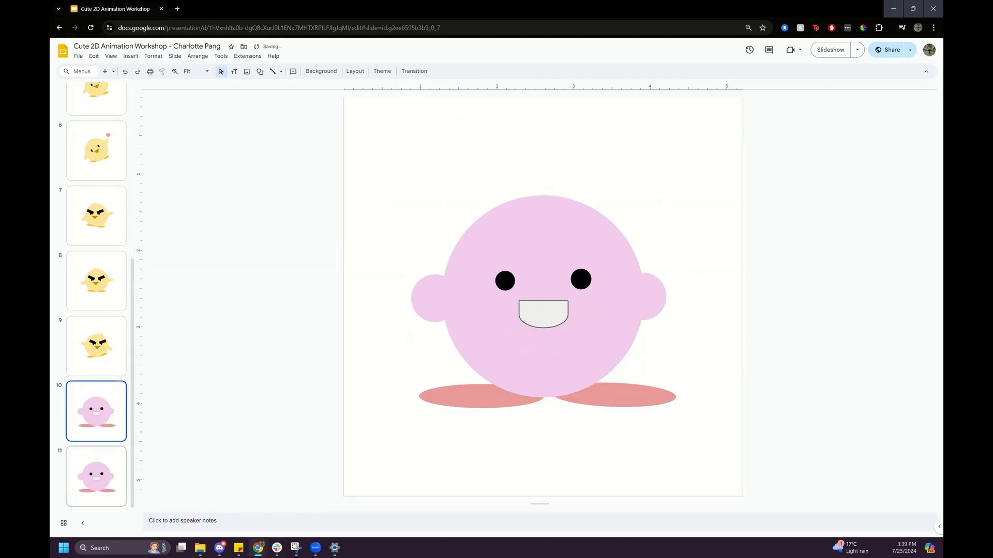
{"action": "left_click", "coordinate": [96, 411]}
{"action": "left_click", "coordinate": [96, 476]}
Move the whole character lower on slide 11 and shift the grouped face further down within the body
{"action": "left_click_drag", "start_coordinate": [425, 180], "coordinate": [690, 421]}
{"action": "left_click_drag", "start_coordinate": [543, 341], "coordinate": [534, 392]}
{"action": "left_click_drag", "start_coordinate": [543, 368], "coordinate": [542, 420]}
{"action": "key", "text": "Escape"}
{"action": "left_click", "coordinate": [542, 310]}
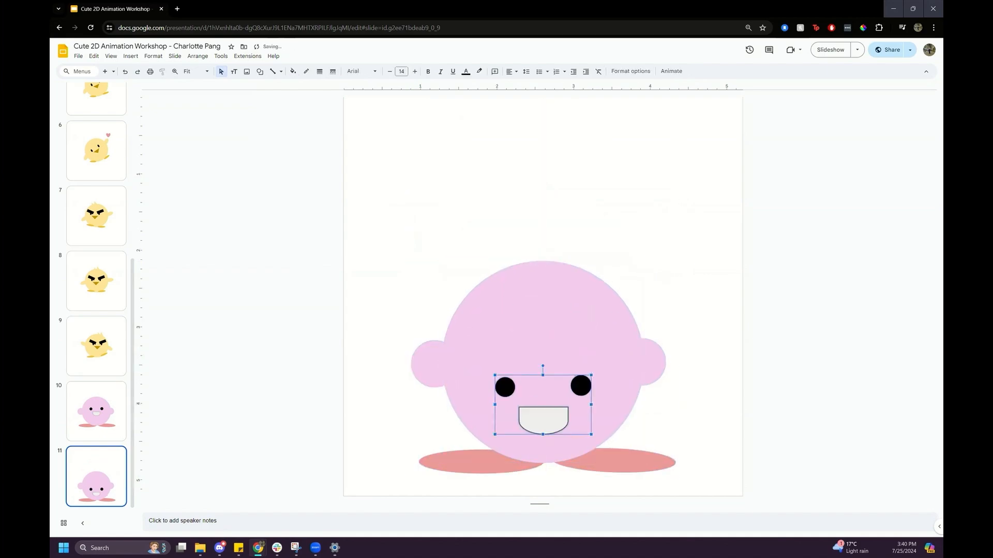
Squash the body on slide 11 into a wide oval and narrow and tilt both arms upward
{"action": "left_click", "coordinate": [543, 321]}
{"action": "left_click_drag", "start_coordinate": [543, 261], "coordinate": [543, 318]}
{"action": "mouse_move", "coordinate": [434, 364]}
{"action": "left_mouse_down"}
{"action": "mouse_move", "coordinate": [439, 357]}
{"action": "mouse_move", "coordinate": [408, 343]}
{"action": "mouse_move", "coordinate": [441, 358]}
{"action": "left_mouse_up"}
{"action": "left_click", "coordinate": [641, 362]}
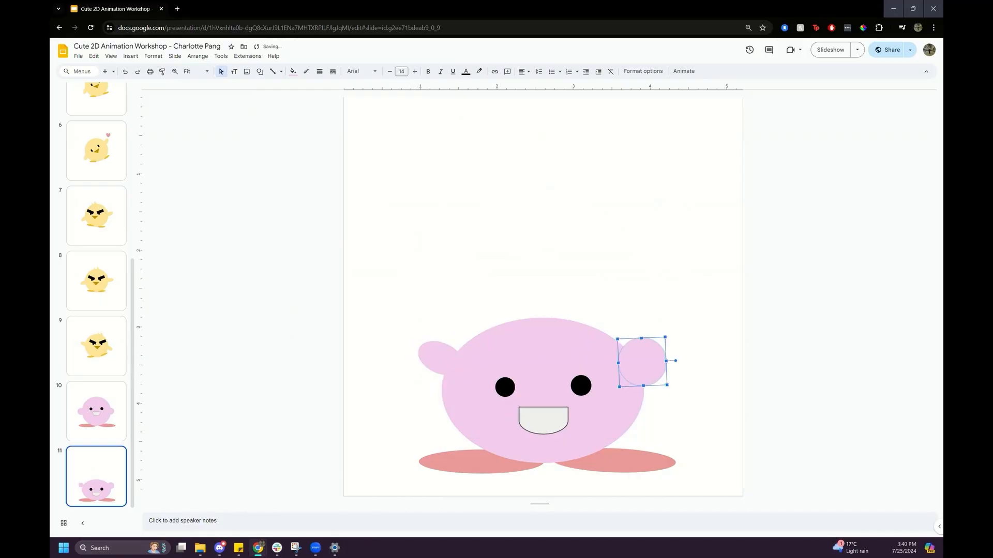
{"action": "left_click_drag", "start_coordinate": [675, 360], "coordinate": [646, 359]}
{"action": "key", "text": "Escape"}
Shift the body, arms and face slightly right and down, and raise both feet slightly to meet the body
{"action": "left_click_drag", "start_coordinate": [384, 313], "coordinate": [749, 478]}
{"action": "left_click_drag", "start_coordinate": [542, 390], "coordinate": [549, 395]}
{"action": "key", "text": "Escape"}
{"action": "left_click_drag", "start_coordinate": [481, 461], "coordinate": [481, 455]}
{"action": "left_click_drag", "start_coordinate": [624, 461], "coordinate": [627, 454]}
{"action": "key", "text": "Escape"}
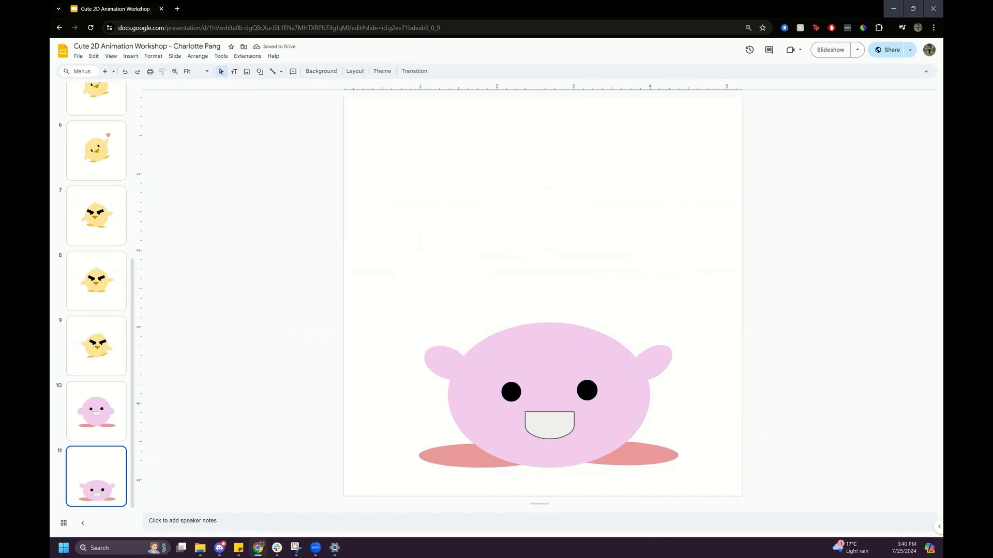
Duplicate slide 11 as slide 12 and move the whole character up near the top edge of the copy
{"action": "key", "text": "ctrl+d"}
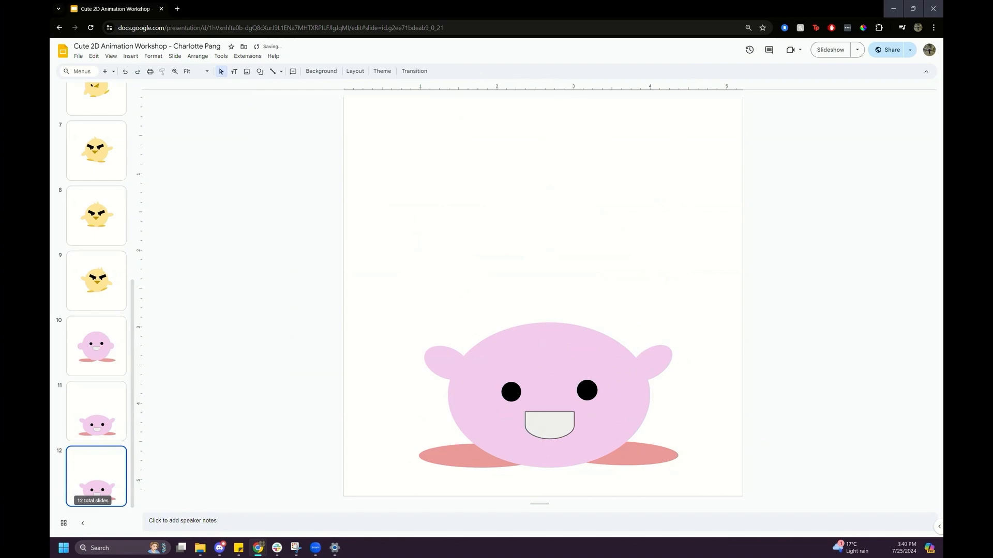
{"action": "left_click_drag", "start_coordinate": [389, 294], "coordinate": [713, 482]}
{"action": "left_click", "coordinate": [96, 411]}
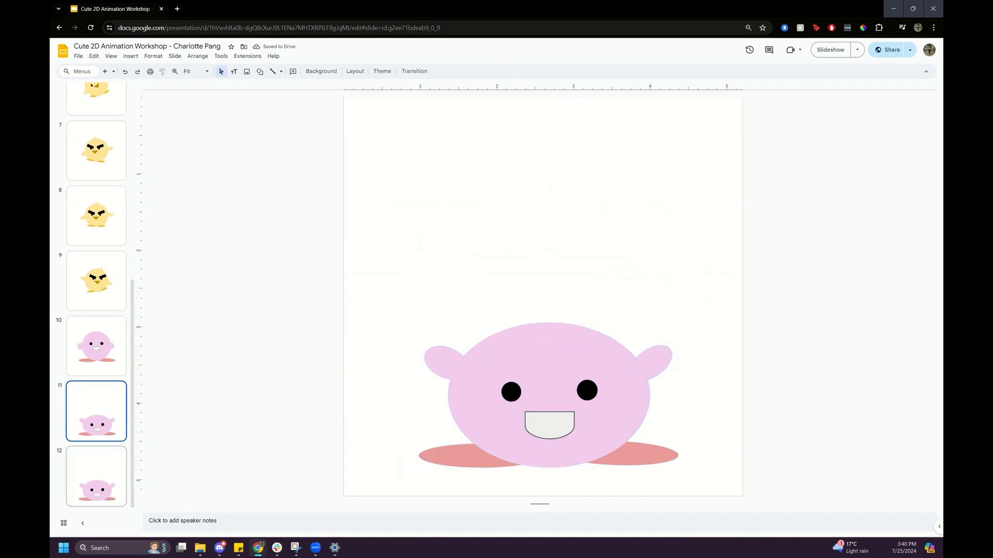
{"action": "left_click", "coordinate": [96, 476]}
{"action": "left_click_drag", "start_coordinate": [366, 309], "coordinate": [768, 492]}
{"action": "left_click_drag", "start_coordinate": [549, 395], "coordinate": [543, 183]}
{"action": "key", "text": "Escape"}
Rotate both feet on slide 12 to point downward and place them side by side beneath the body
{"action": "left_click", "coordinate": [634, 242]}
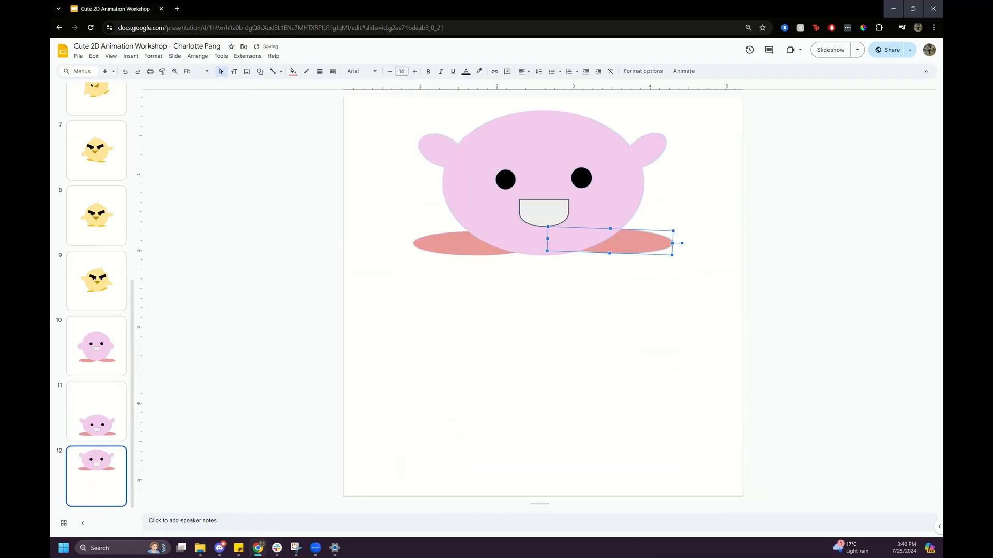
{"action": "left_click_drag", "start_coordinate": [681, 243], "coordinate": [625, 345]}
{"action": "left_click_drag", "start_coordinate": [616, 280], "coordinate": [582, 309]}
{"action": "left_click", "coordinate": [455, 244]}
{"action": "left_click_drag", "start_coordinate": [403, 243], "coordinate": [483, 311]}
{"action": "left_click_drag", "start_coordinate": [477, 274], "coordinate": [525, 293]}
{"action": "left_click_drag", "start_coordinate": [532, 333], "coordinate": [524, 333]}
{"action": "left_click_drag", "start_coordinate": [525, 290], "coordinate": [538, 288]}
{"action": "key", "text": "Escape"}
Raise both arms on the airborne character and move the face higher on the body
{"action": "left_click", "coordinate": [440, 150]}
{"action": "left_click_drag", "start_coordinate": [439, 150], "coordinate": [453, 131]}
{"action": "left_click_drag", "start_coordinate": [645, 151], "coordinate": [639, 131]}
{"action": "left_click", "coordinate": [543, 212]}
{"action": "left_click_drag", "start_coordinate": [543, 212], "coordinate": [543, 183]}
{"action": "key", "text": "Escape"}
Shorten both hanging feet so only their tips extend a little below the body
{"action": "left_click", "coordinate": [538, 289]}
{"action": "left_click_drag", "start_coordinate": [538, 323], "coordinate": [531, 269]}
{"action": "key", "text": "Escape"}
{"action": "left_click", "coordinate": [577, 292]}
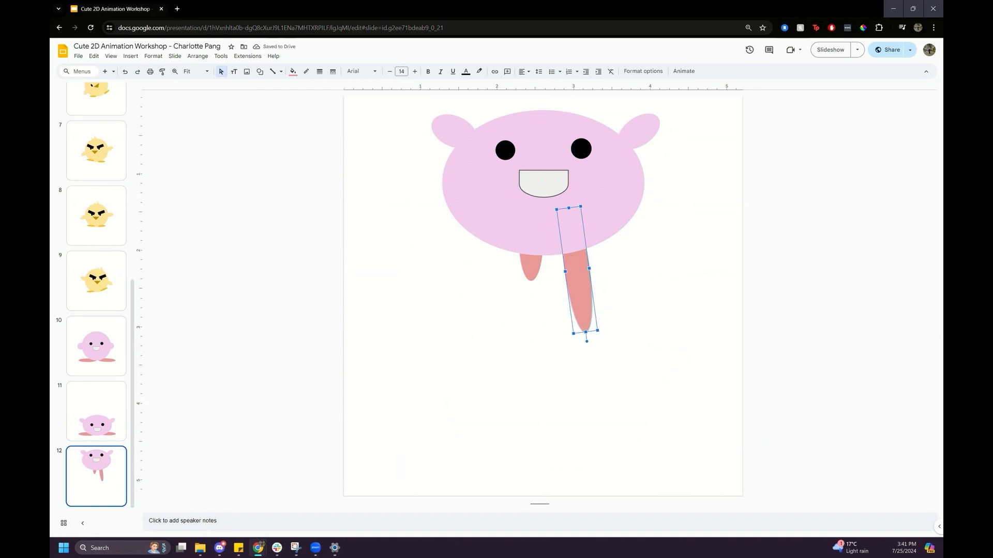
{"action": "left_click_drag", "start_coordinate": [585, 332], "coordinate": [569, 265]}
{"action": "key", "text": "Escape"}
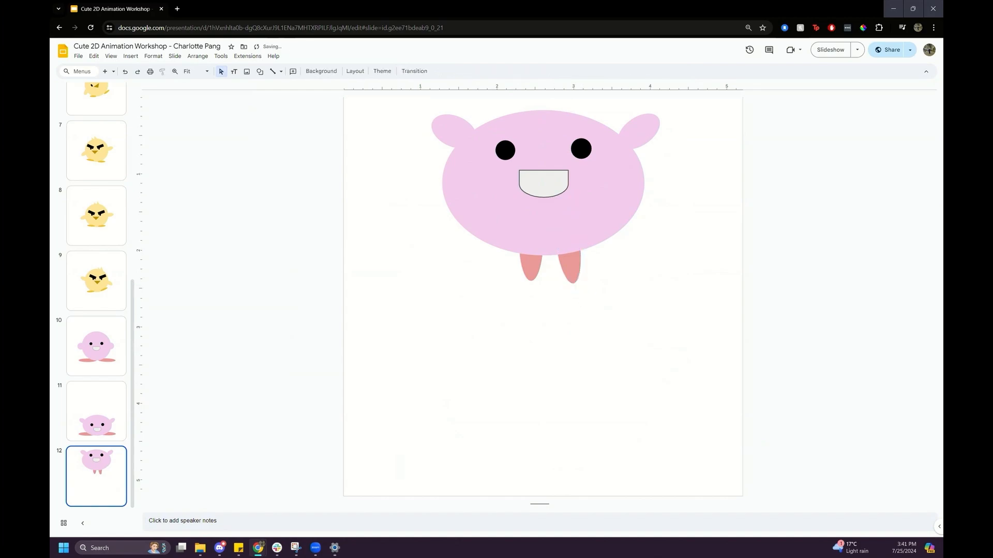
Flip back and forth between slides 11 and 12 to examine the jump motion
{"action": "key", "text": "Up"}
{"action": "key", "text": "Down"}
{"action": "key", "text": "Up"}
{"action": "key", "text": "Down"}
{"action": "key", "text": "Up"}
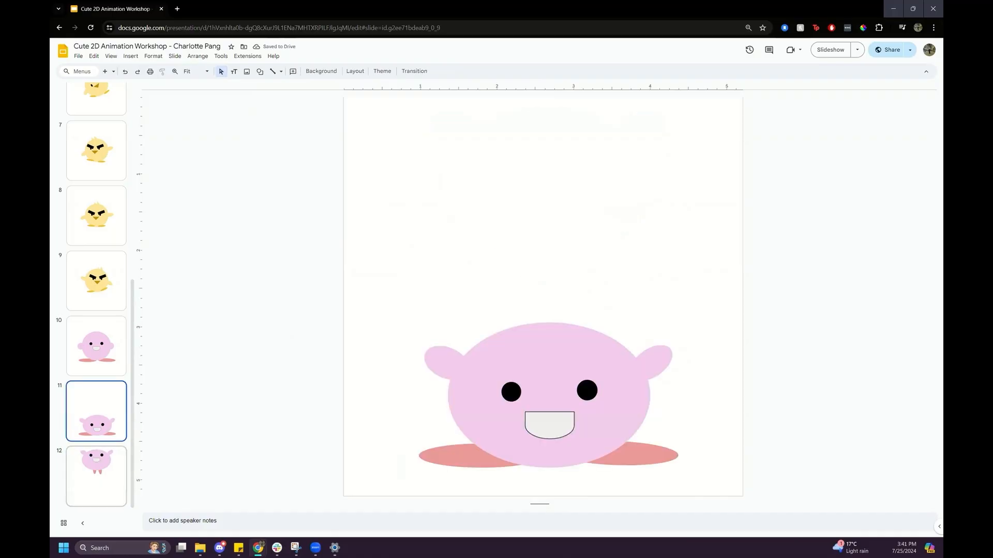
{"action": "key", "text": "Down"}
{"action": "key", "text": "Up"}
{"action": "key", "text": "Down"}
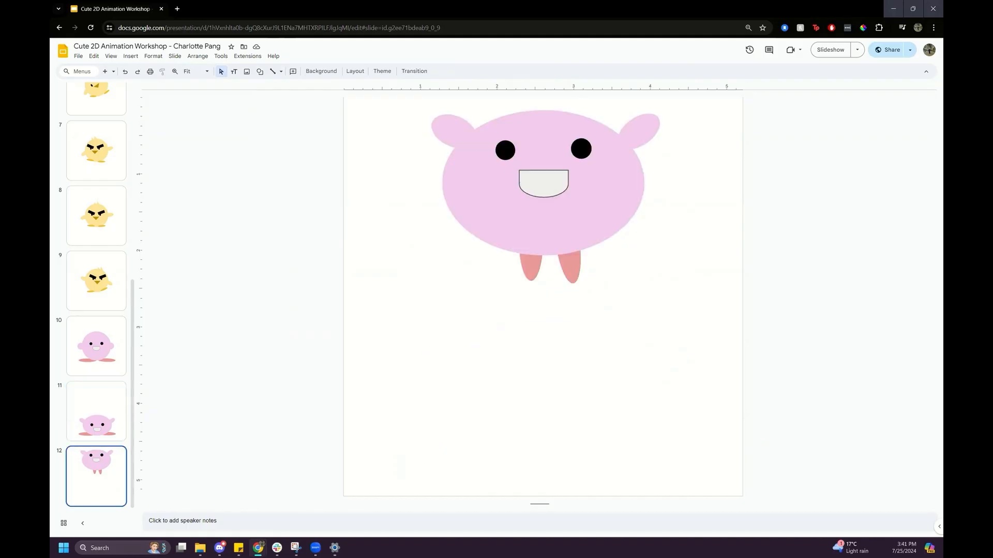
{"action": "key", "text": "Up"}
{"action": "key", "text": "Down"}
Add a copy of slide 11 as slide 13 and make its body and arms flatter and wider on both sides
{"action": "key", "text": "ctrl+v"}
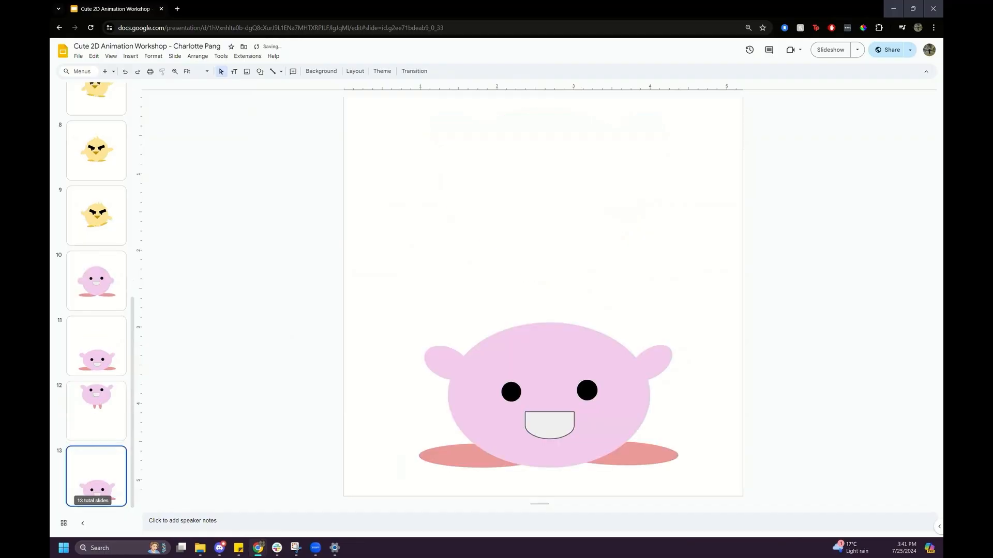
{"action": "left_click", "coordinate": [549, 361]}
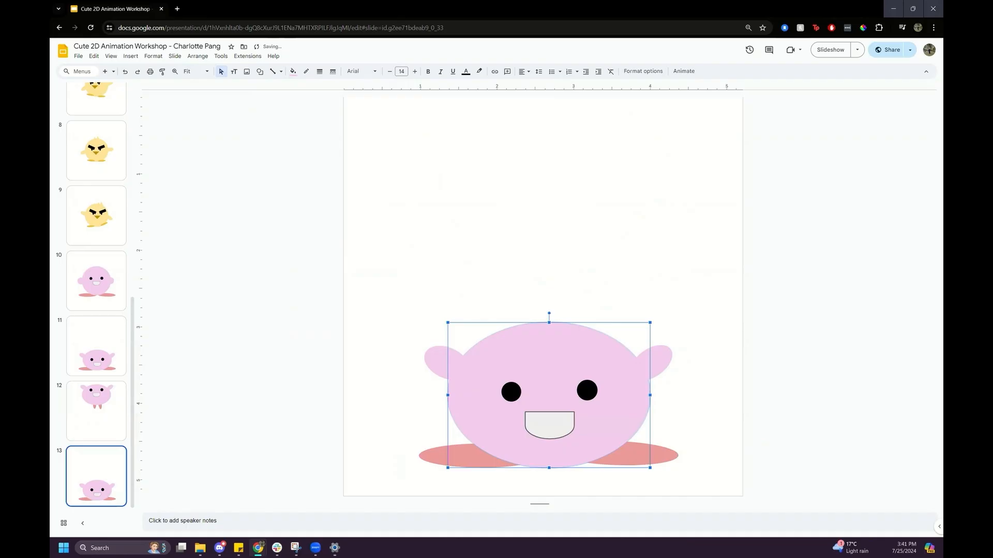
{"action": "left_click", "coordinate": [443, 362], "text": "shift"}
{"action": "left_click", "coordinate": [654, 361], "text": "shift"}
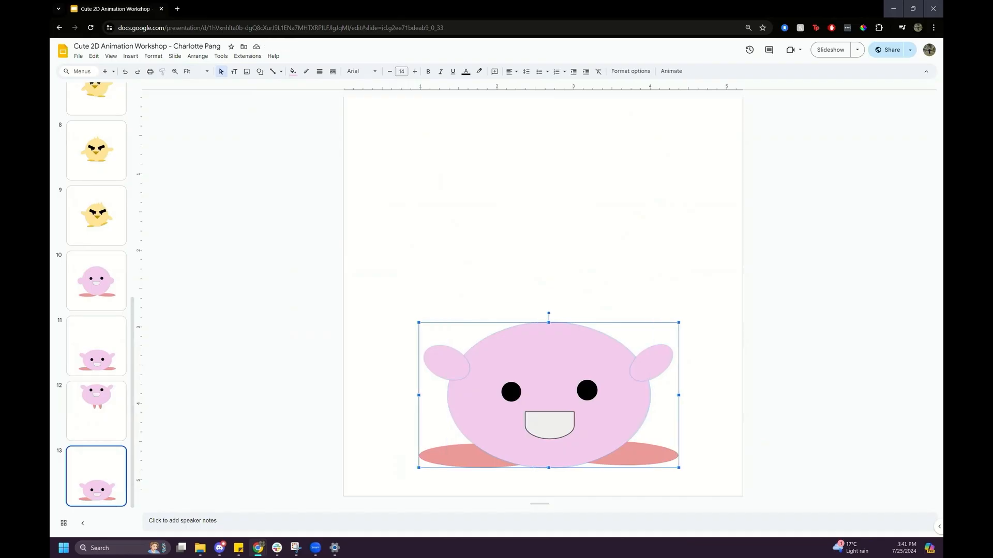
{"action": "left_click_drag", "start_coordinate": [548, 323], "coordinate": [548, 349]}
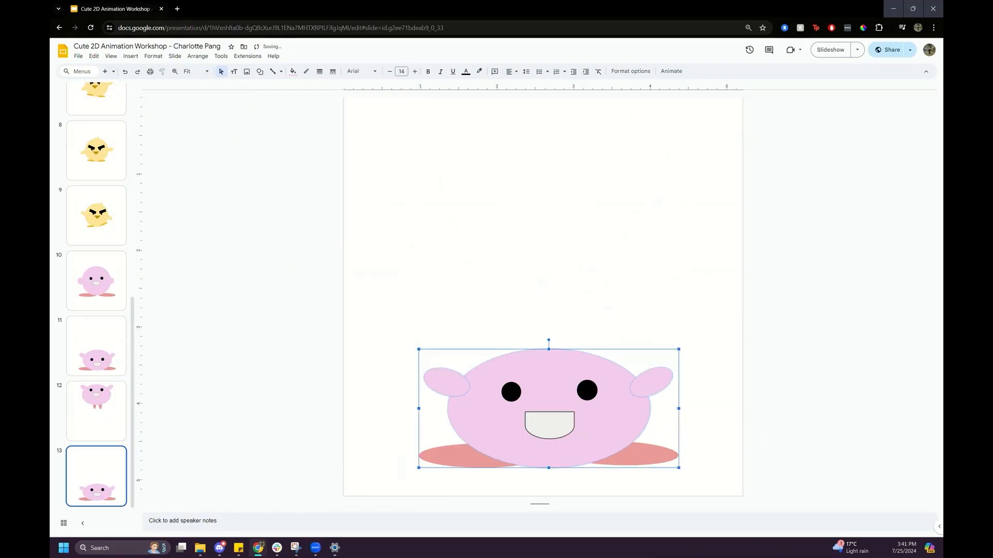
{"action": "left_click_drag", "start_coordinate": [418, 408], "coordinate": [388, 409]}
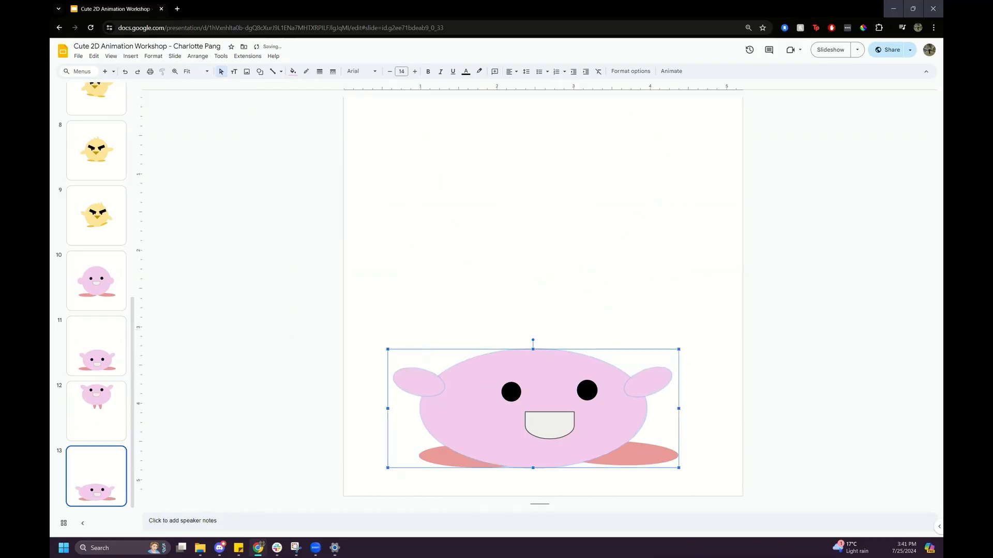
{"action": "left_click_drag", "start_coordinate": [678, 408], "coordinate": [716, 409]}
{"action": "key", "text": "Escape"}
Spread both feet outward under the flattened body on slide 13 and recenter the face
{"action": "left_click", "coordinate": [455, 456]}
{"action": "left_click_drag", "start_coordinate": [455, 456], "coordinate": [440, 453]}
{"action": "left_click", "coordinate": [646, 456]}
{"action": "left_click_drag", "start_coordinate": [647, 456], "coordinate": [684, 456]}
{"action": "key", "text": "Escape"}
{"action": "left_click", "coordinate": [549, 425]}
{"action": "left_click_drag", "start_coordinate": [549, 425], "coordinate": [552, 424]}
{"action": "key", "text": "Escape"}
{"action": "left_click", "coordinate": [455, 454]}
{"action": "left_click_drag", "start_coordinate": [455, 453], "coordinate": [441, 452]}
{"action": "left_click", "coordinate": [664, 455]}
{"action": "key", "text": "Escape"}
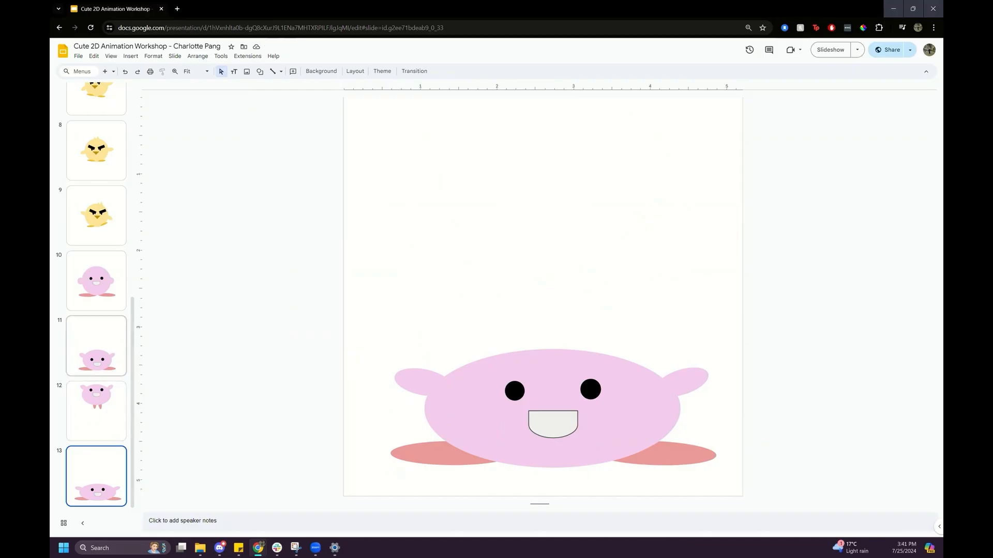
Flip repeatedly through slides 11 to 13 to examine the crouch, jump and landing motion
{"action": "left_click", "coordinate": [96, 346]}
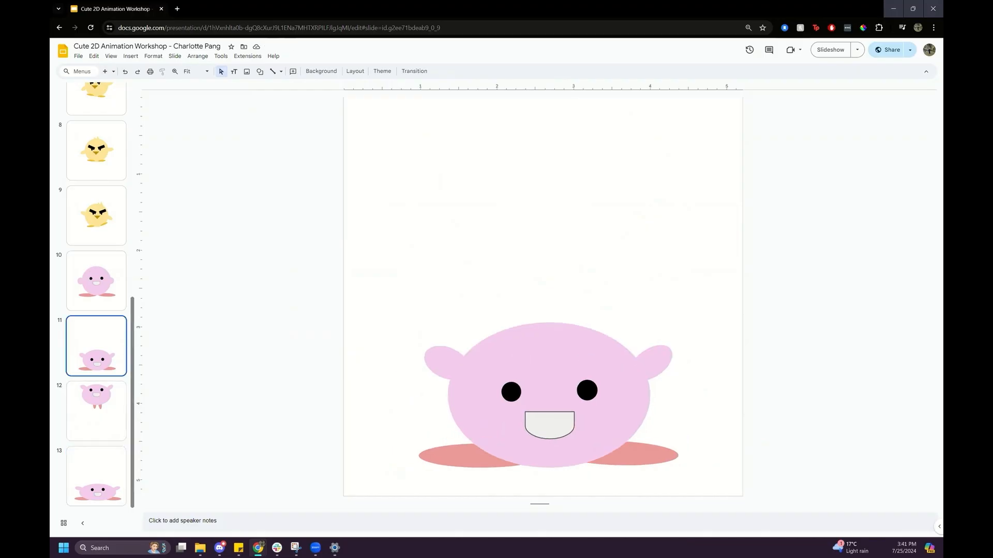
{"action": "key", "text": "Down"}
{"action": "key", "text": "Down"}
{"action": "key", "text": "Up"}
{"action": "key", "text": "Up"}
{"action": "key", "text": "Down"}
{"action": "key", "text": "Down"}
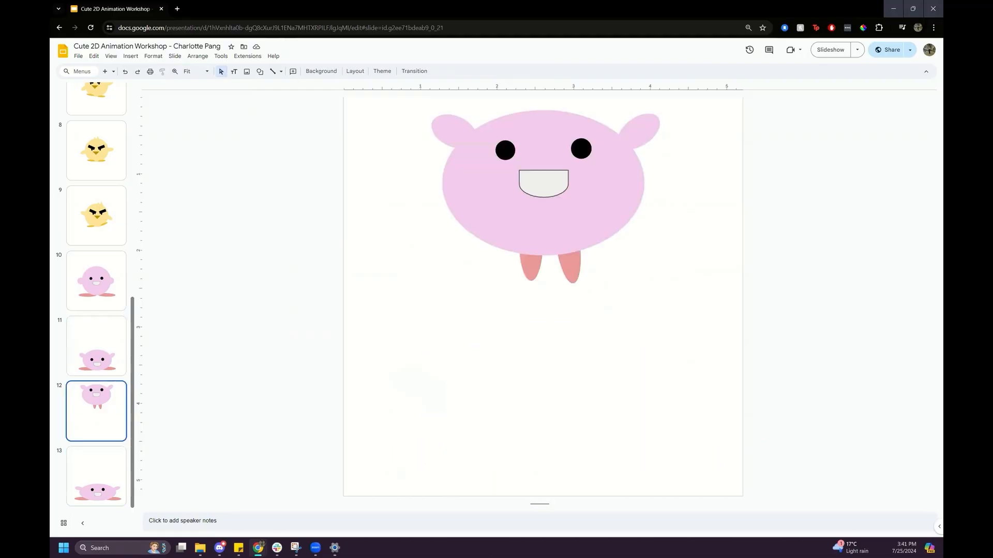
{"action": "key", "text": "Up"}
{"action": "key", "text": "Up"}
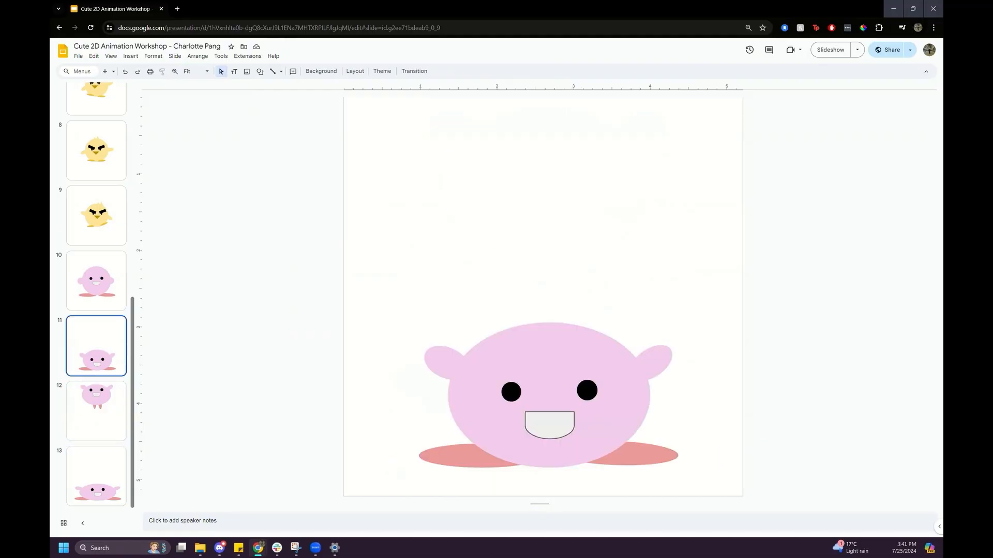
{"action": "key", "text": "Down"}
{"action": "key", "text": "Down"}
{"action": "key", "text": "Up"}
{"action": "key", "text": "Up"}
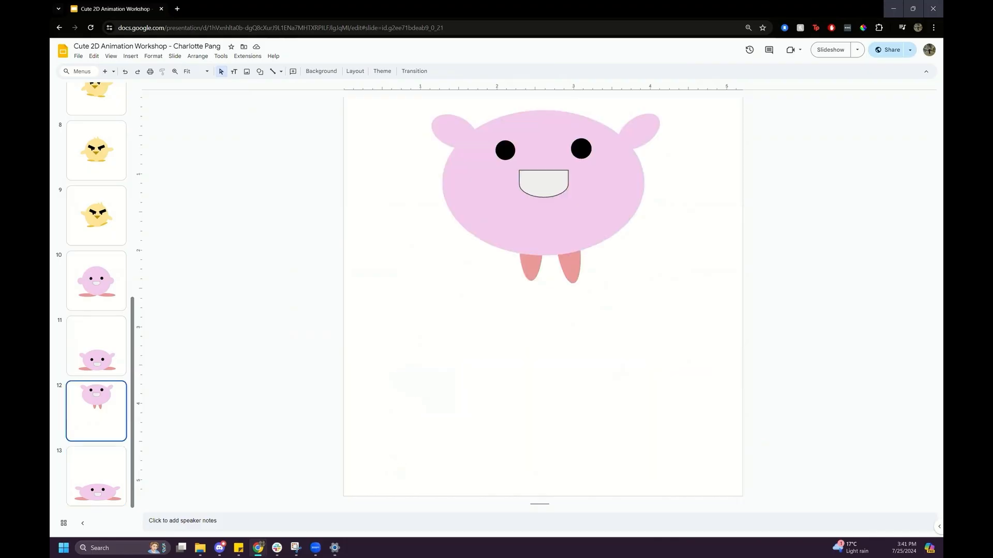
{"action": "key", "text": "Down"}
{"action": "key", "text": "Down"}
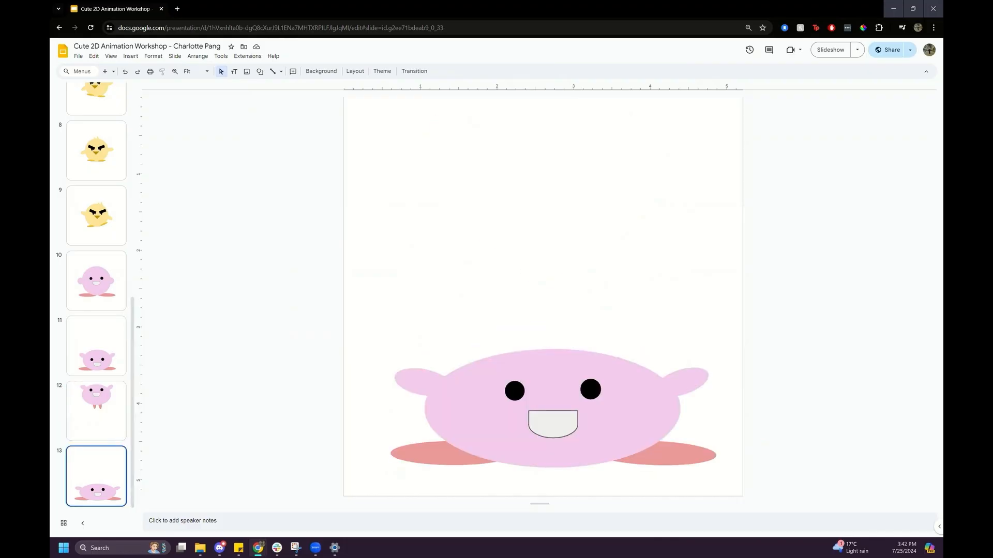
{"action": "key", "text": "Up"}
{"action": "key", "text": "Up"}
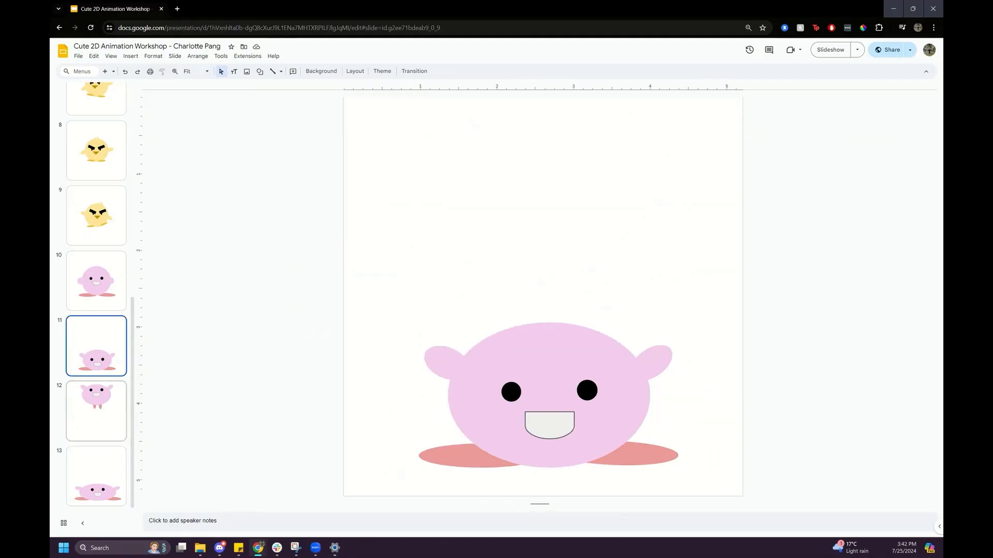
{"action": "key", "text": "Down"}
{"action": "key", "text": "Down"}
{"action": "key", "text": "Up"}
{"action": "key", "text": "Up"}
{"action": "key", "text": "Down"}
{"action": "key", "text": "Down"}
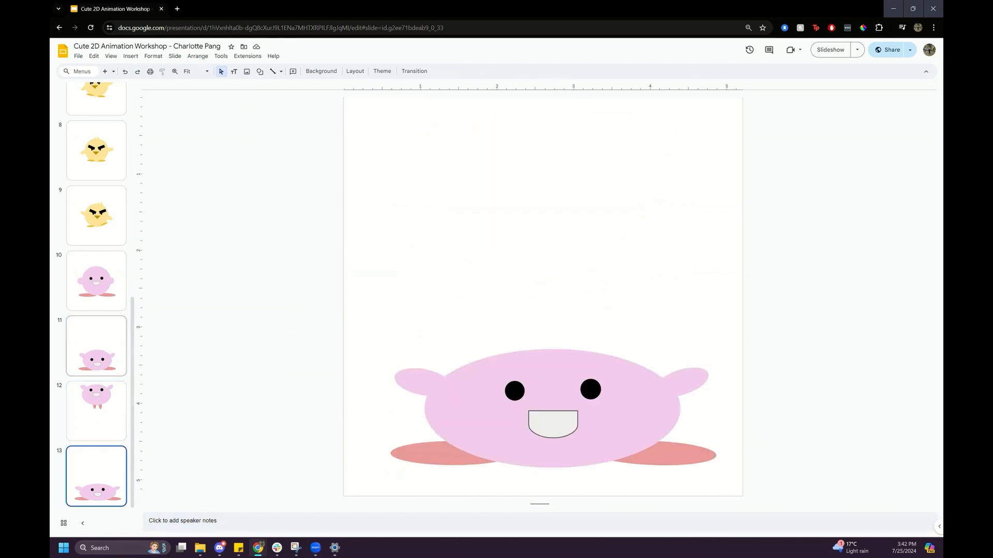
{"action": "key", "text": "Up"}
{"action": "key", "text": "Up"}
{"action": "key", "text": "Down"}
{"action": "key", "text": "Down"}
{"action": "key", "text": "Up"}
{"action": "key", "text": "Up"}
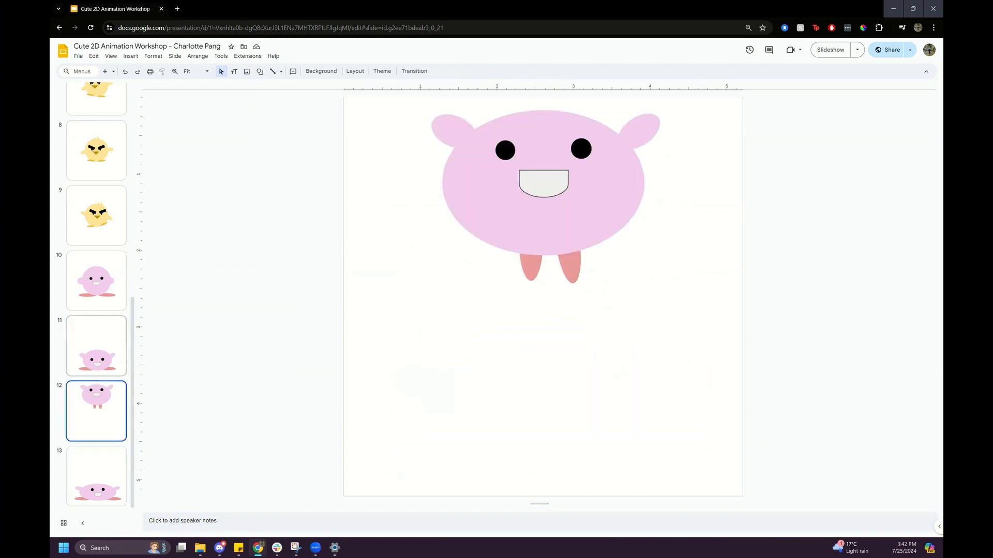
{"action": "key", "text": "Down"}
{"action": "key", "text": "Up"}
{"action": "key", "text": "Down"}
{"action": "key", "text": "Up"}
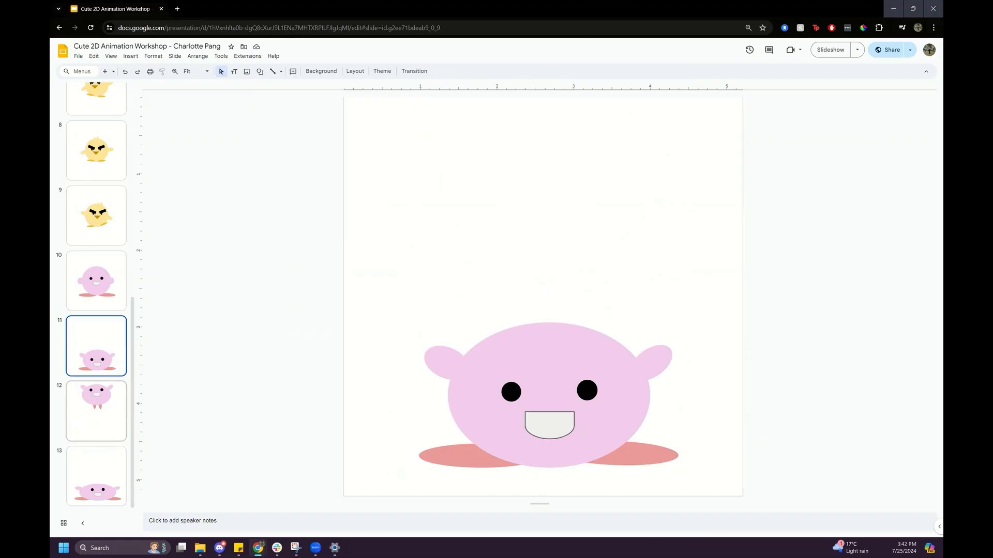
Duplicate slide 11 as the new slide 12 and stretch the body, arms and face upward to make them taller
{"action": "key", "text": "ctrl+d"}
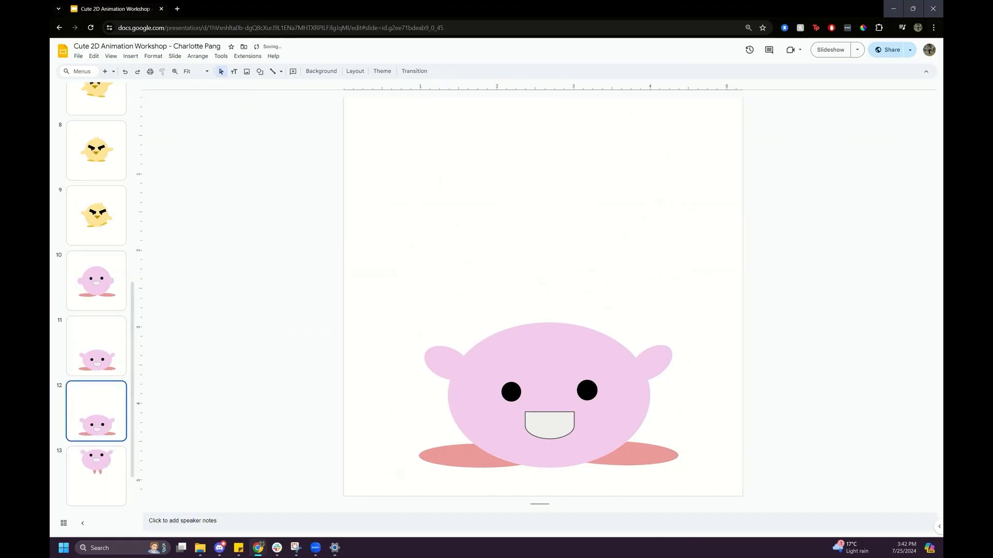
{"action": "left_click", "coordinate": [549, 362]}
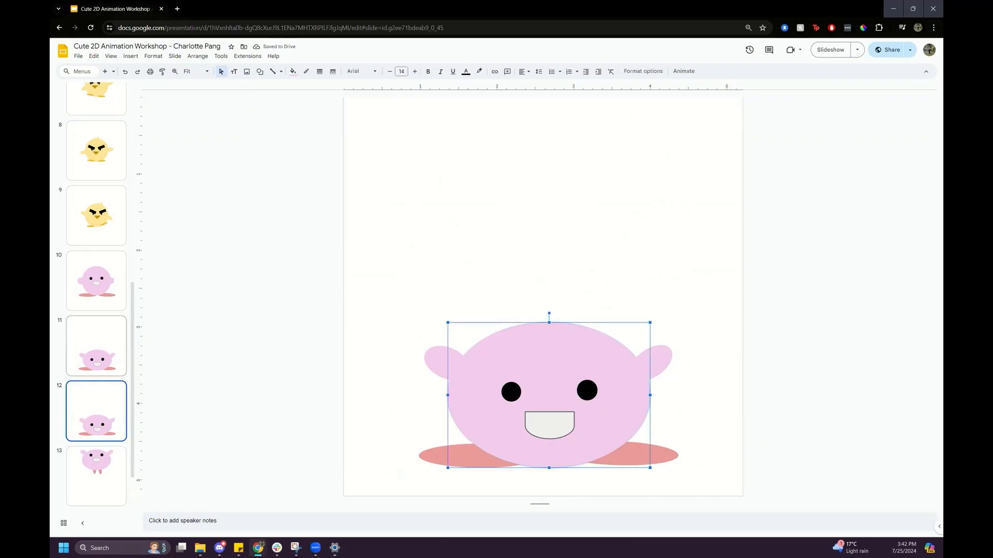
{"action": "left_click", "coordinate": [96, 346]}
{"action": "left_click", "coordinate": [96, 411]}
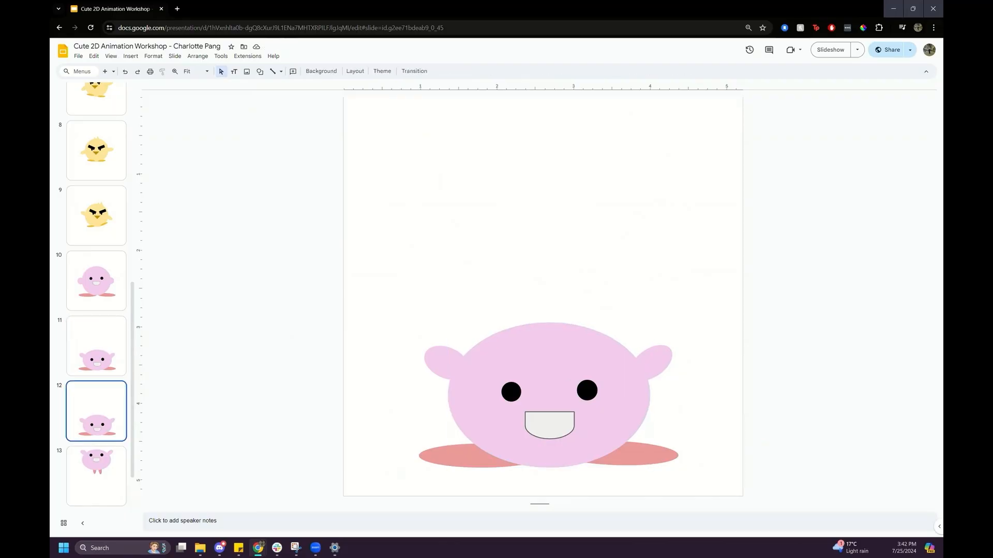
{"action": "left_click_drag", "start_coordinate": [398, 321], "coordinate": [714, 444]}
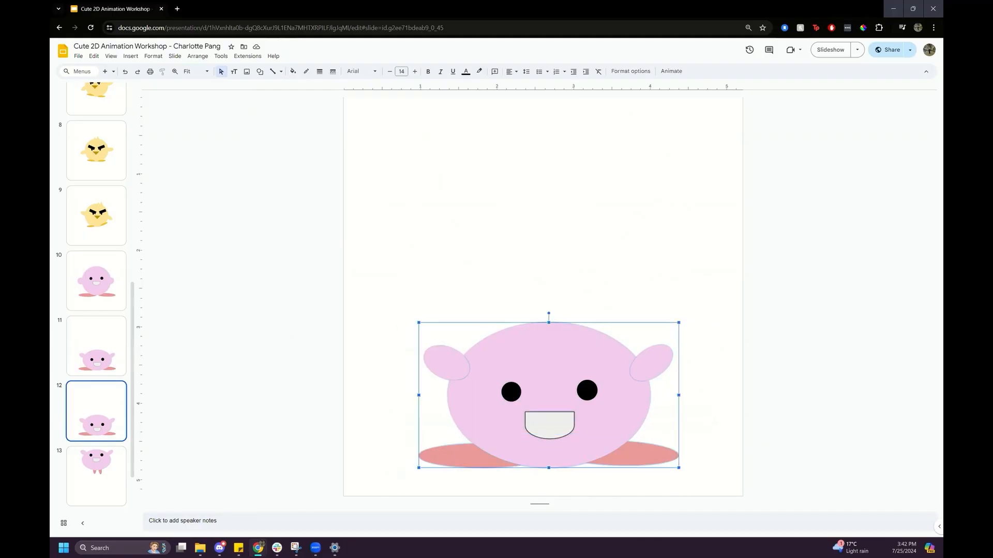
{"action": "left_click_drag", "start_coordinate": [411, 281], "coordinate": [687, 431]}
{"action": "left_click_drag", "start_coordinate": [549, 322], "coordinate": [548, 278]}
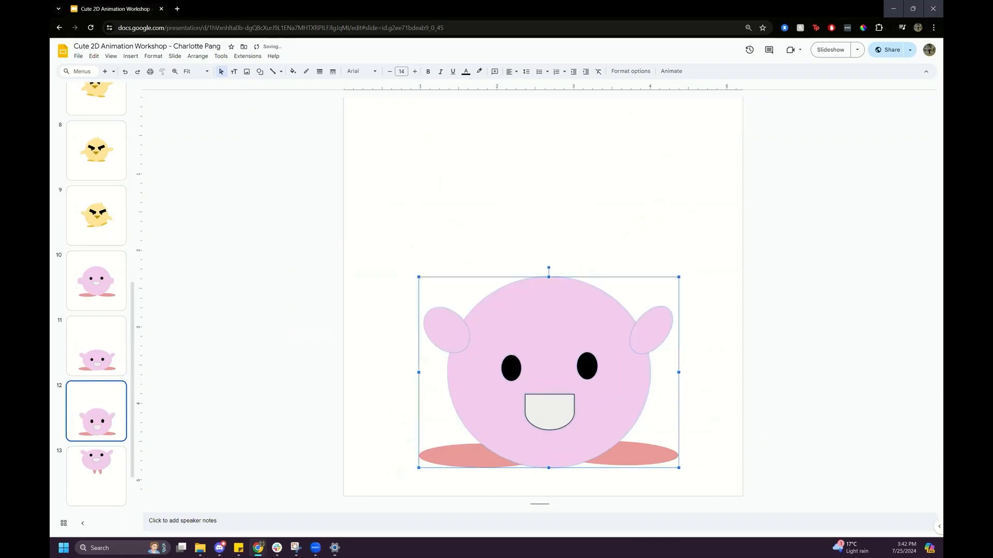
{"action": "key", "text": "Left"}
{"action": "key", "text": "Right"}
{"action": "key", "text": "Escape"}
Move the face higher on the new slide 12 and tilt the outer ends of both feet downward
{"action": "left_click_drag", "start_coordinate": [549, 412], "coordinate": [549, 379]}
{"action": "key", "text": "Escape"}
{"action": "left_click", "coordinate": [641, 455]}
{"action": "mouse_move", "coordinate": [641, 454]}
{"action": "left_mouse_down"}
{"action": "mouse_move", "coordinate": [634, 448]}
{"action": "mouse_move", "coordinate": [680, 459]}
{"action": "mouse_move", "coordinate": [638, 457]}
{"action": "left_mouse_up"}
{"action": "left_click", "coordinate": [455, 455]}
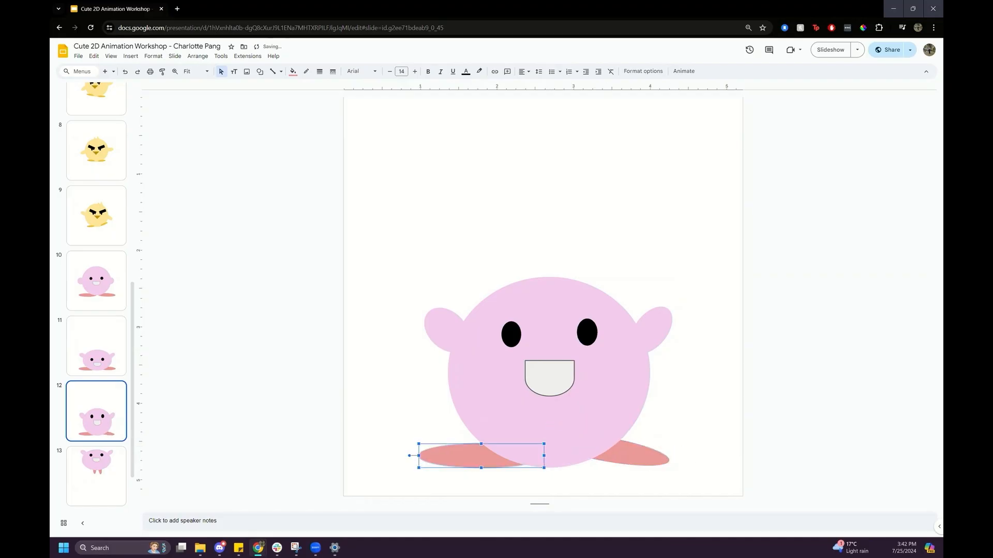
{"action": "left_click_drag", "start_coordinate": [409, 455], "coordinate": [466, 457]}
{"action": "key", "text": "Escape"}
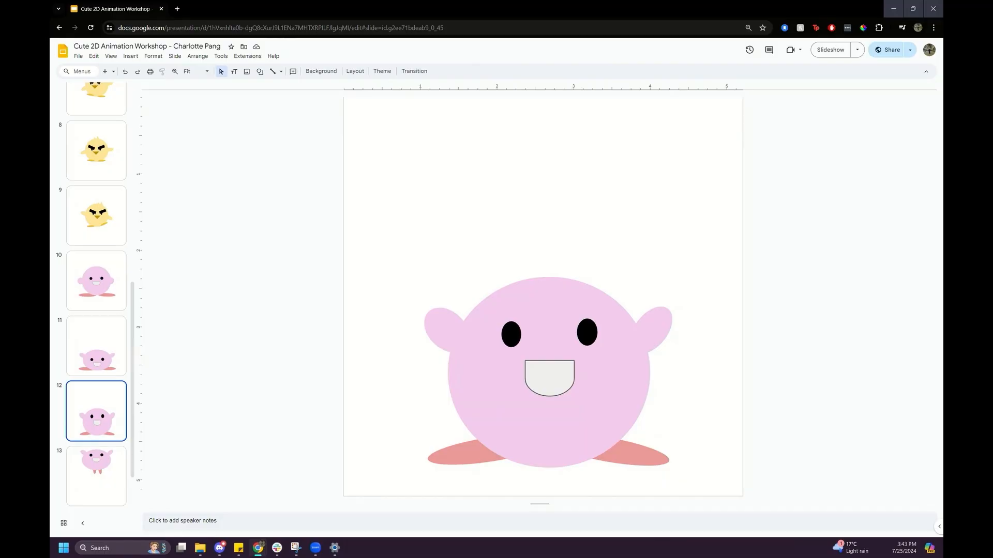
Duplicate slide 12 as the next animation frame and open the copy, slide 13
{"action": "key", "text": "ctrl+d"}
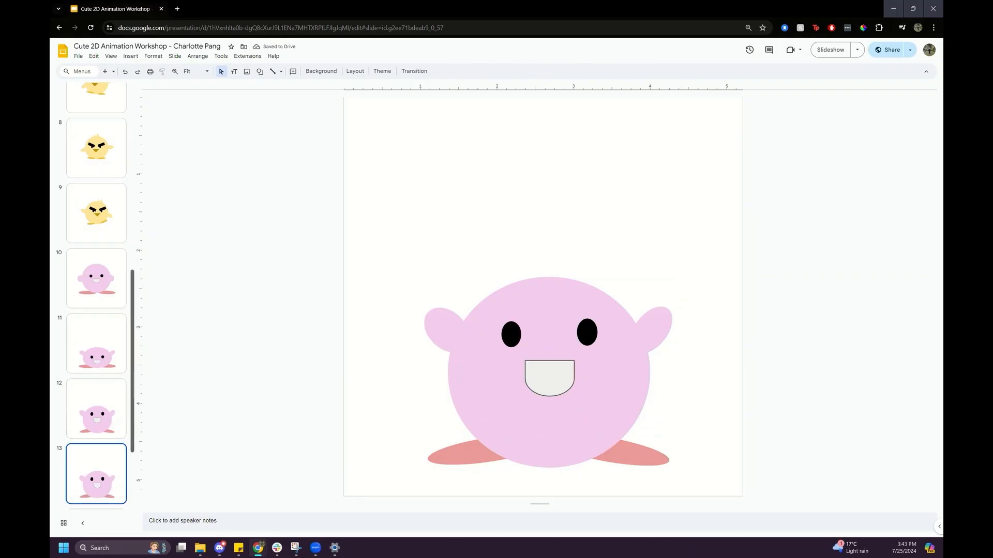
{"action": "scroll", "coordinate": [97, 295], "scroll_direction": "down", "scroll_amount": 3}
{"action": "key", "text": "Down"}
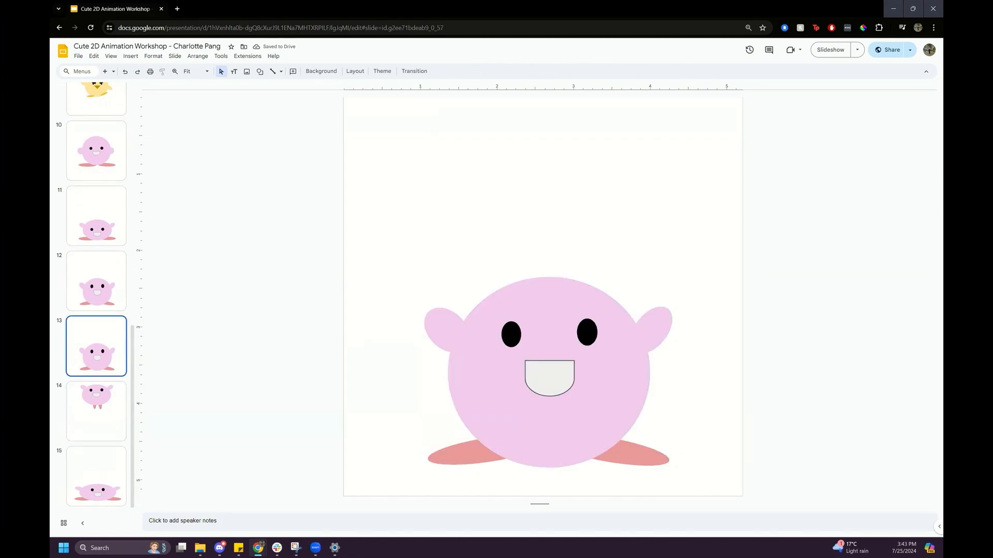
{"action": "key", "text": "Up"}
Lift the body, arms and face together on slide 13 and narrow them from both sides
{"action": "left_click_drag", "start_coordinate": [417, 269], "coordinate": [707, 400]}
{"action": "left_click_drag", "start_coordinate": [549, 372], "coordinate": [547, 318]}
{"action": "left_click_drag", "start_coordinate": [677, 319], "coordinate": [647, 319]}
{"action": "left_click_drag", "start_coordinate": [417, 319], "coordinate": [457, 319]}
{"action": "key", "text": "Escape"}
Raise both arms slightly on the narrowed body
{"action": "left_click", "coordinate": [627, 277]}
{"action": "left_click_drag", "start_coordinate": [627, 276], "coordinate": [624, 267]}
{"action": "left_click", "coordinate": [476, 277]}
{"action": "left_click_drag", "start_coordinate": [476, 277], "coordinate": [480, 263]}
Move both feet up under the lifted body on slide 13 and rotate their outer ends downward
{"action": "left_click_drag", "start_coordinate": [608, 449], "coordinate": [615, 421]}
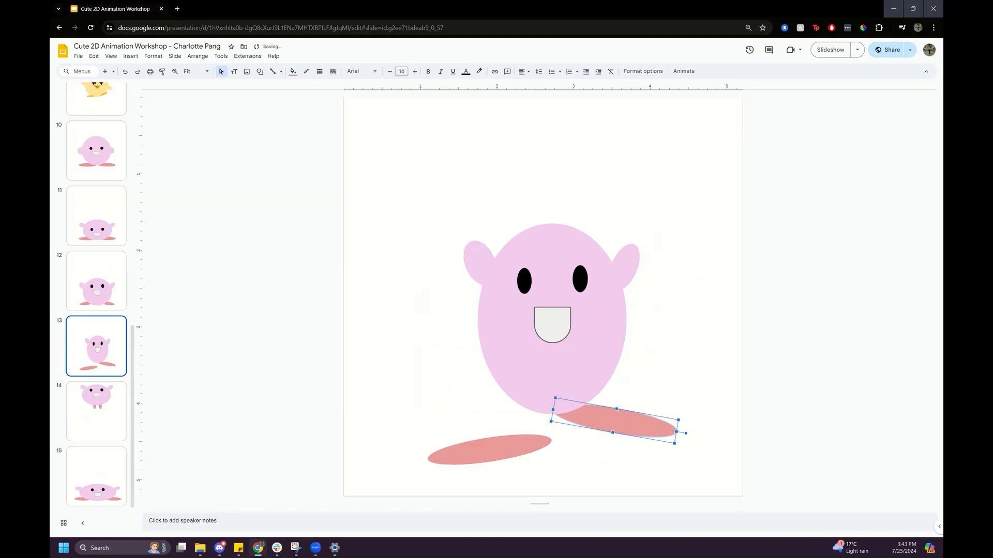
{"action": "left_click_drag", "start_coordinate": [608, 422], "coordinate": [607, 424]}
{"action": "left_click_drag", "start_coordinate": [490, 450], "coordinate": [482, 414]}
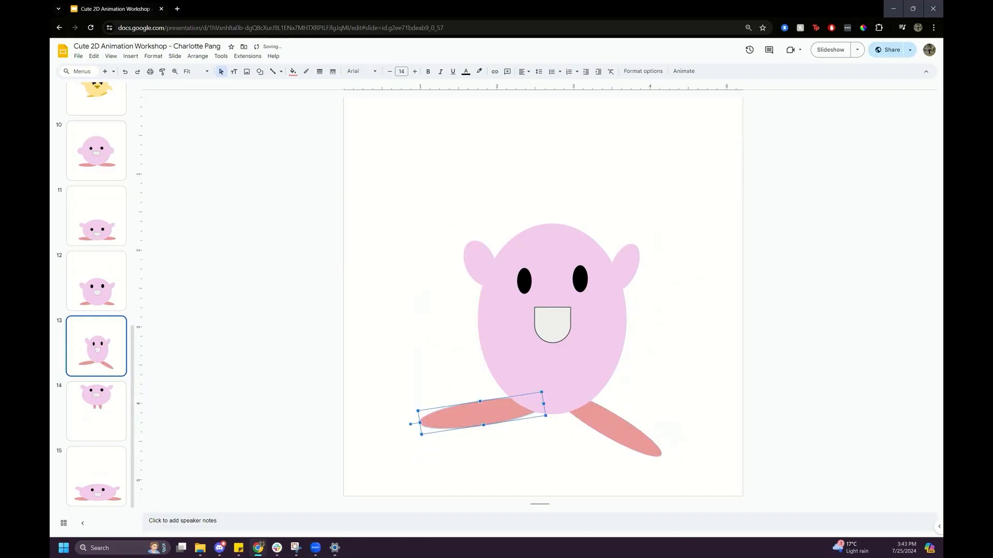
{"action": "left_click_drag", "start_coordinate": [411, 424], "coordinate": [429, 462]}
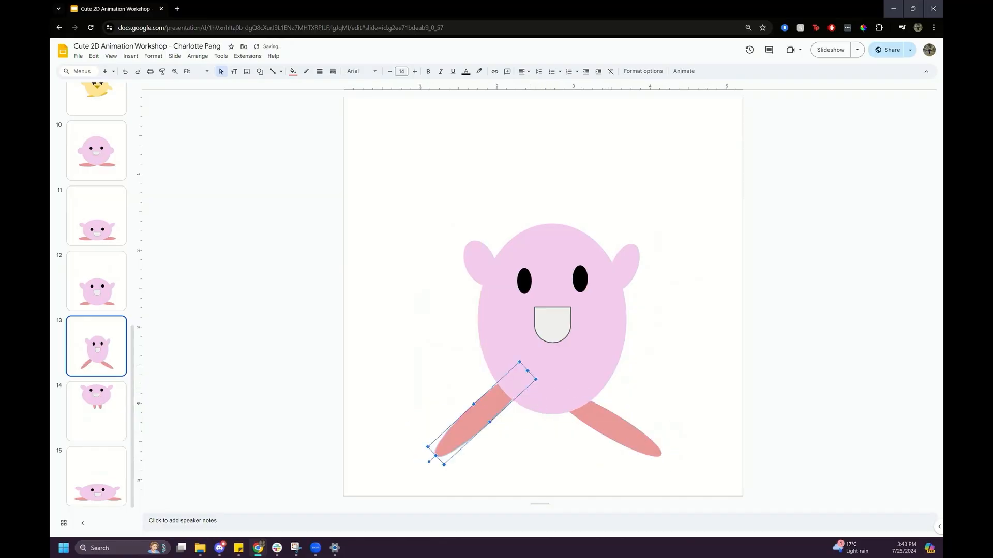
{"action": "left_click_drag", "start_coordinate": [481, 413], "coordinate": [468, 443]}
Shorten the foot on the right of slide 13 and tuck it under the body to mirror the other foot
{"action": "left_click", "coordinate": [615, 429]}
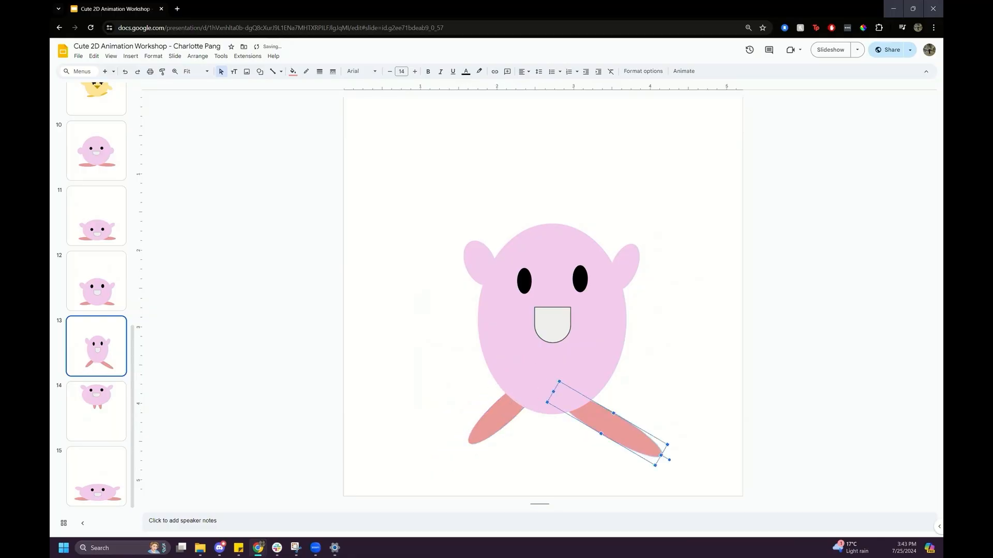
{"action": "left_click_drag", "start_coordinate": [661, 455], "coordinate": [596, 419]}
{"action": "left_click_drag", "start_coordinate": [630, 450], "coordinate": [608, 419]}
{"action": "left_click", "coordinate": [491, 425]}
{"action": "key", "text": "Escape"}
Step back and forth through slides 11 to 14 to check the jump's motion
{"action": "key", "text": "Up"}
{"action": "key", "text": "Down"}
{"action": "key", "text": "Down"}
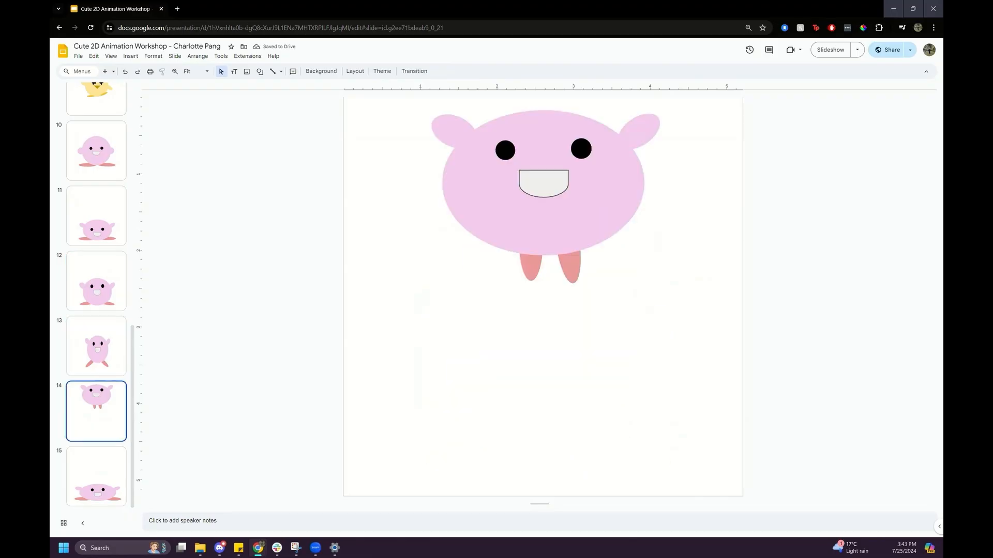
{"action": "key", "text": "Up"}
{"action": "key", "text": "Up"}
{"action": "key", "text": "Up"}
{"action": "key", "text": "Down"}
{"action": "key", "text": "Down"}
{"action": "key", "text": "Down"}
{"action": "key", "text": "Up"}
{"action": "key", "text": "Up"}
{"action": "key", "text": "Up"}
{"action": "key", "text": "Down"}
{"action": "key", "text": "Down"}
{"action": "key", "text": "Down"}
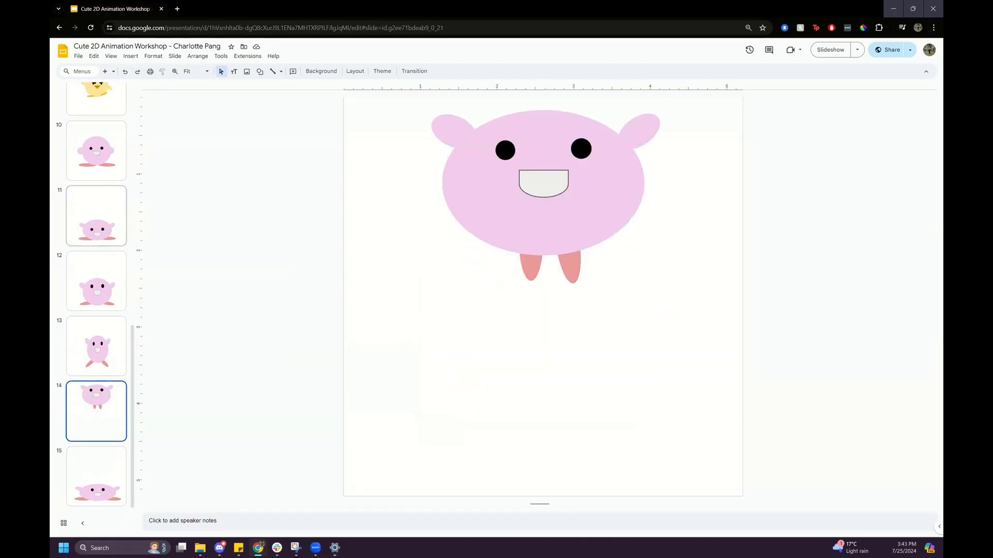
{"action": "key", "text": "Up"}
{"action": "key", "text": "Up"}
{"action": "key", "text": "Down"}
{"action": "key", "text": "Down"}
{"action": "key", "text": "Up"}
{"action": "key", "text": "Up"}
{"action": "key", "text": "Up"}
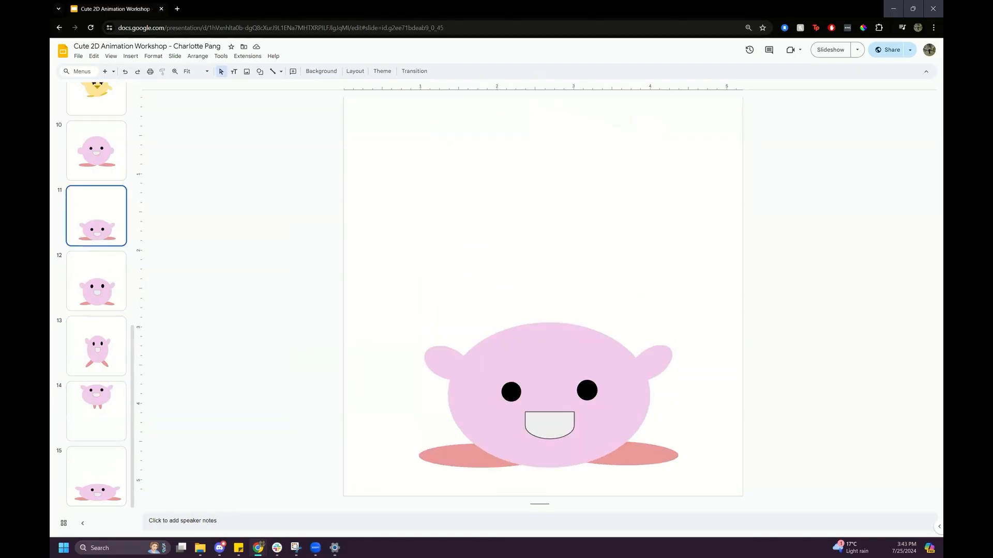
{"action": "key", "text": "Down"}
{"action": "key", "text": "Down"}
{"action": "key", "text": "Down"}
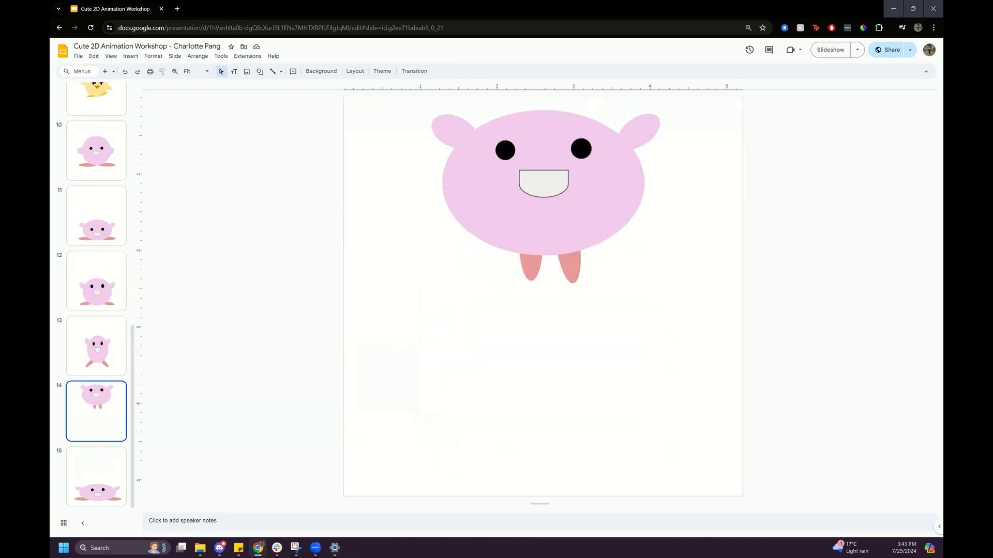
{"action": "key", "text": "Up"}
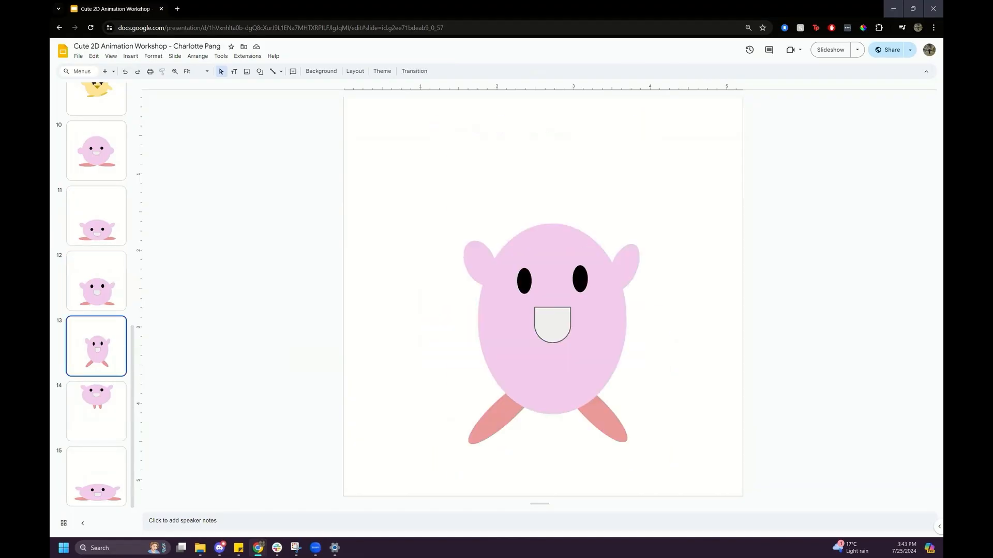
{"action": "key", "text": "Down"}
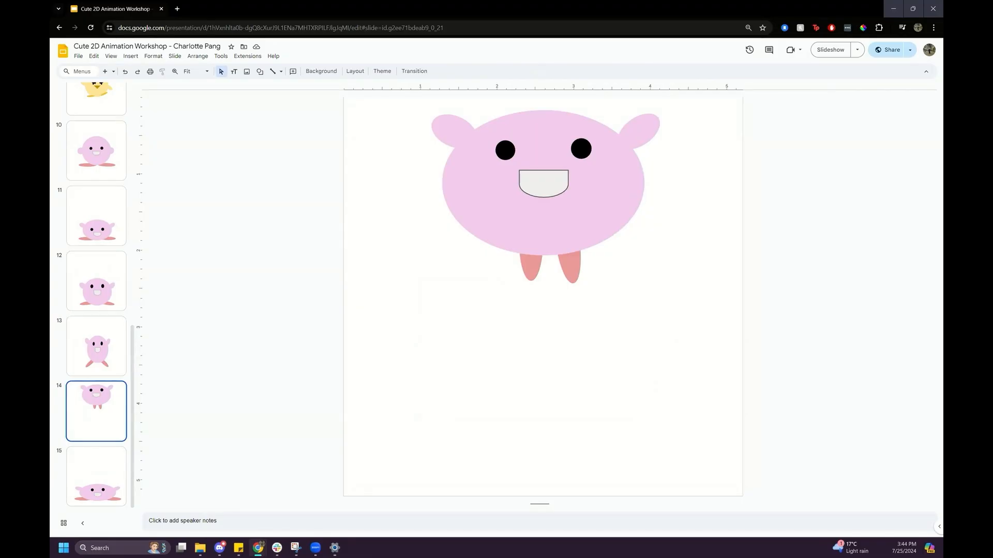
{"action": "key", "text": "Up"}
{"action": "key", "text": "Down"}
Duplicate slide 14 as another airborne frame and reopen the original slide 14
{"action": "key", "text": "ctrl+d"}
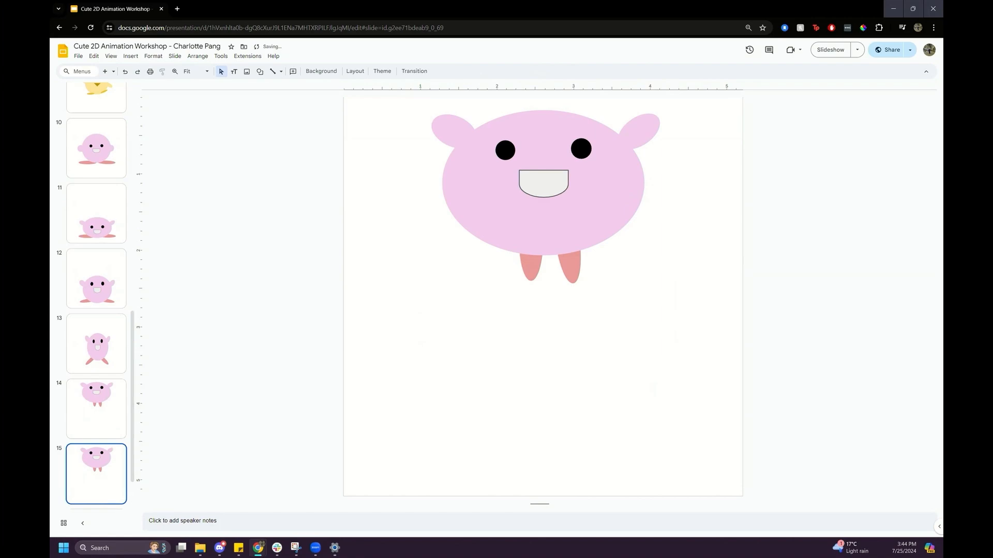
{"action": "left_click_drag", "start_coordinate": [132, 396], "coordinate": [133, 423]}
{"action": "left_click", "coordinate": [96, 346]}
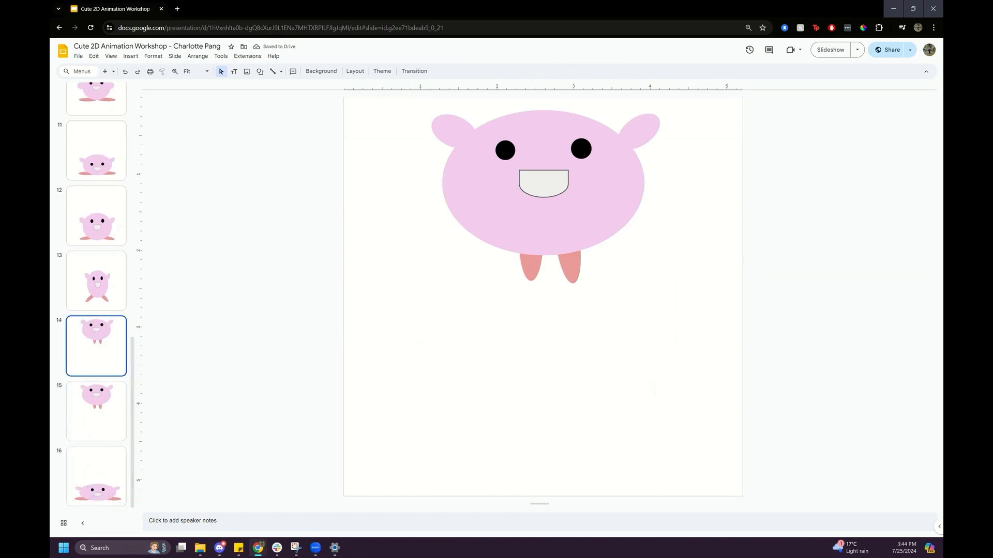
Move the whole character, including arms, face and feet, slightly down on slide 14
{"action": "left_click_drag", "start_coordinate": [703, 116], "coordinate": [406, 291]}
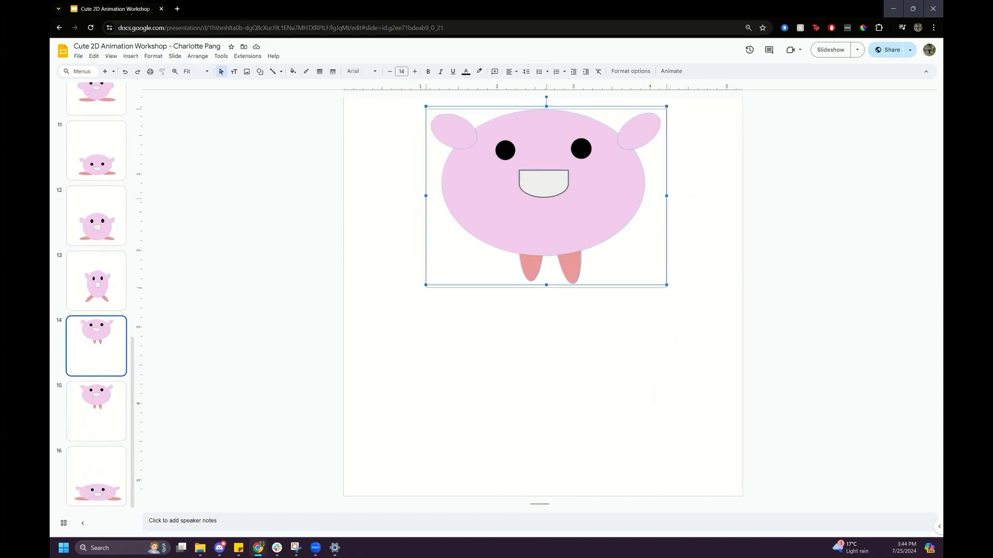
{"action": "key", "text": "Down"}
{"action": "key", "text": "Down"}
{"action": "key", "text": "Down"}
{"action": "key", "text": "Down"}
{"action": "key", "text": "Escape"}
Shift both arms slightly outward and down on slide 14 and lower the face on the body
{"action": "left_click", "coordinate": [638, 159]}
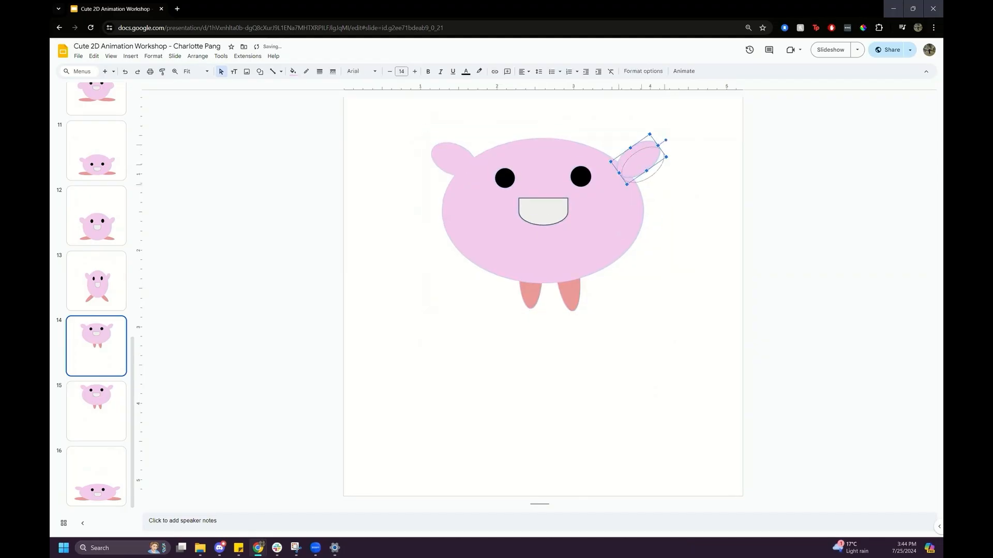
{"action": "left_click_drag", "start_coordinate": [642, 164], "coordinate": [644, 169]}
{"action": "left_click_drag", "start_coordinate": [453, 159], "coordinate": [443, 171]}
{"action": "left_click_drag", "start_coordinate": [543, 210], "coordinate": [543, 220]}
Lower the two feet on slide 14, spread them apart and tilt their tips outward
{"action": "left_click", "coordinate": [531, 296]}
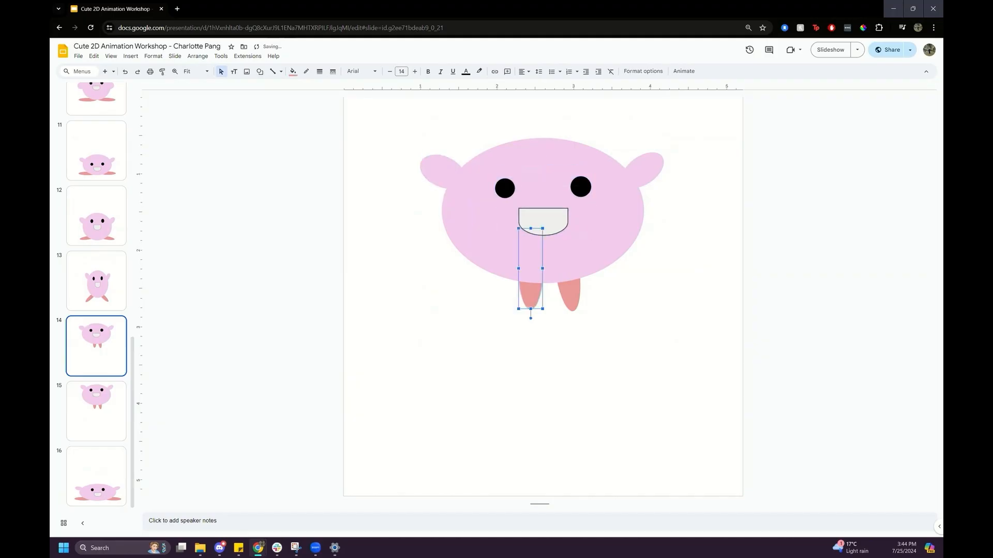
{"action": "left_click_drag", "start_coordinate": [530, 296], "coordinate": [513, 314]}
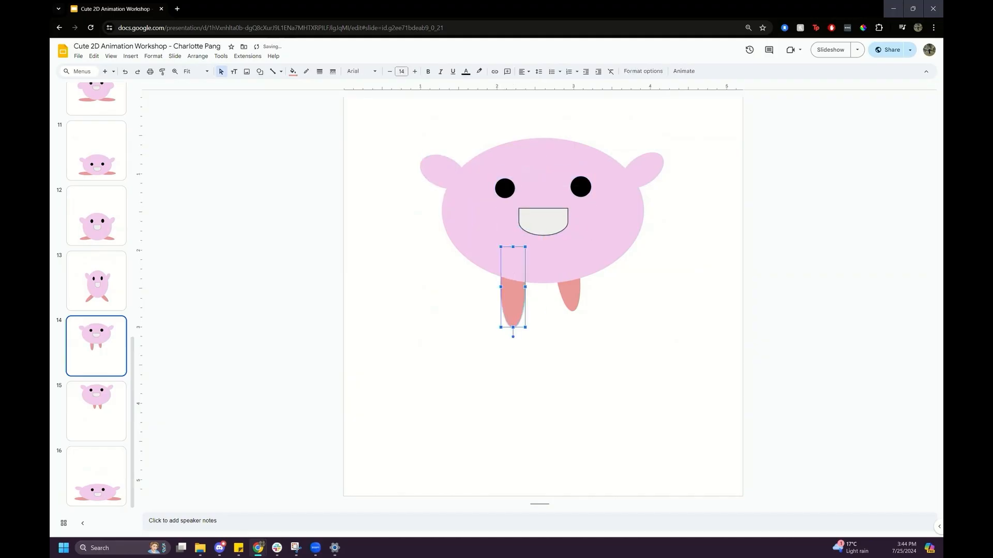
{"action": "left_click_drag", "start_coordinate": [569, 295], "coordinate": [581, 314]}
{"action": "left_click", "coordinate": [512, 305]}
{"action": "left_click_drag", "start_coordinate": [512, 305], "coordinate": [505, 335]}
{"action": "left_click", "coordinate": [579, 305]}
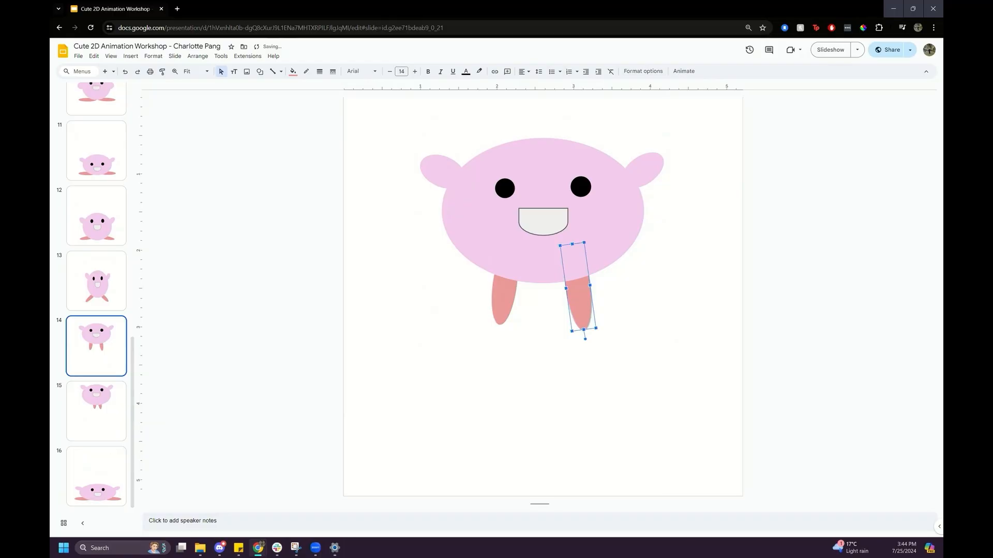
{"action": "left_click_drag", "start_coordinate": [584, 340], "coordinate": [584, 340]}
{"action": "key", "text": "Escape"}
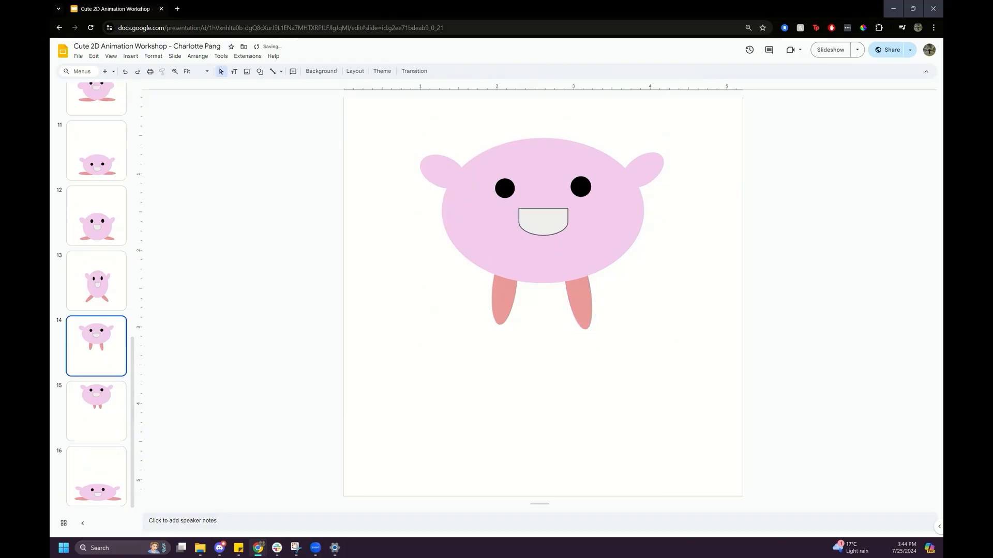
Flip through the pink character's slides from slide 10 onward to review how slide 14 fits the sequence
{"action": "left_click", "coordinate": [96, 98]}
{"action": "key", "text": "Down"}
{"action": "key", "text": "Down"}
{"action": "key", "text": "Down"}
{"action": "key", "text": "Down"}
{"action": "key", "text": "Down"}
{"action": "key", "text": "Down"}
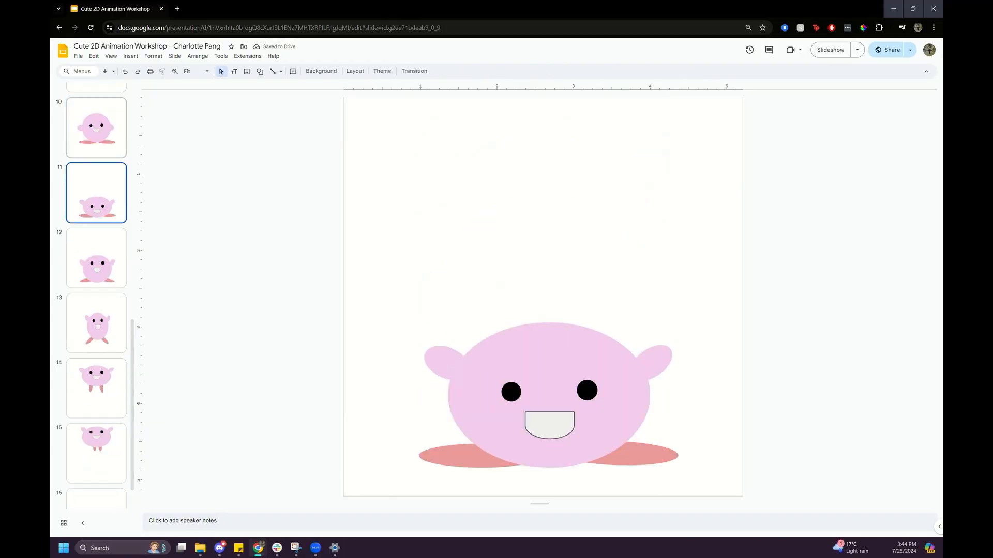
{"action": "key", "text": "Up"}
{"action": "key", "text": "Up"}
{"action": "key", "text": "Up"}
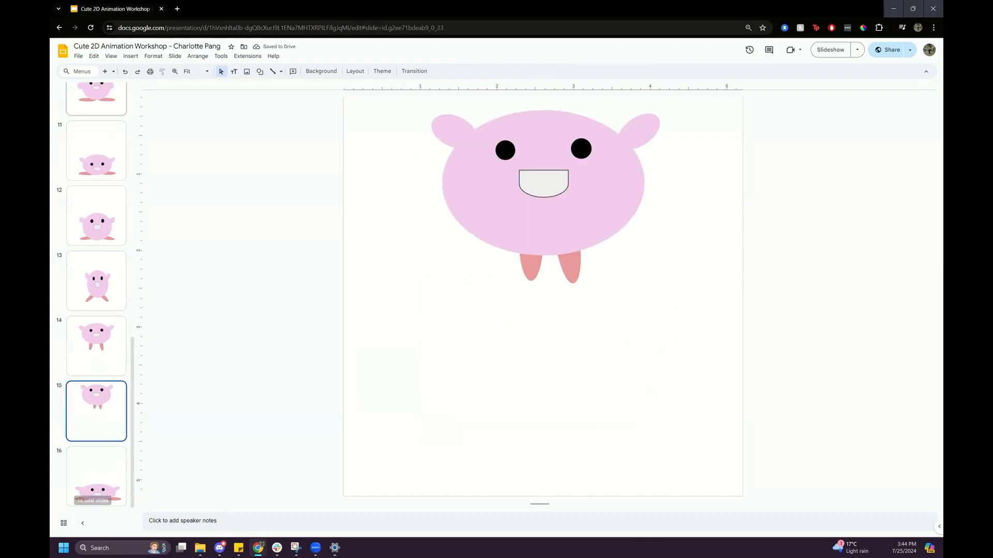
{"action": "key", "text": "Down"}
{"action": "key", "text": "Down"}
{"action": "key", "text": "Up"}
{"action": "key", "text": "Up"}
{"action": "key", "text": "Down"}
{"action": "key", "text": "Down"}
{"action": "key", "text": "Up"}
Move the two feet closer together under the body on slide 14
{"action": "left_click", "coordinate": [504, 303]}
{"action": "left_click_drag", "start_coordinate": [504, 302], "coordinate": [572, 305]}
{"action": "left_click", "coordinate": [578, 305]}
{"action": "key", "text": "Escape"}
Compare slides 13 to 15 and step through the sequence to check the adjusted feet in motion
{"action": "left_click", "coordinate": [96, 411]}
{"action": "left_click", "coordinate": [96, 346]}
{"action": "left_click", "coordinate": [96, 411]}
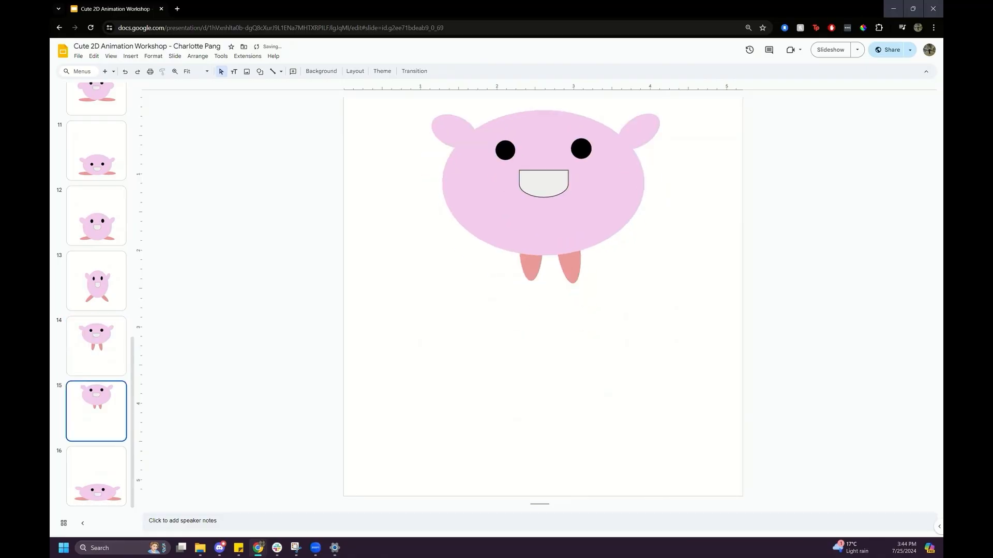
{"action": "left_click", "coordinate": [96, 281]}
{"action": "left_click", "coordinate": [96, 346]}
{"action": "left_click", "coordinate": [96, 379]}
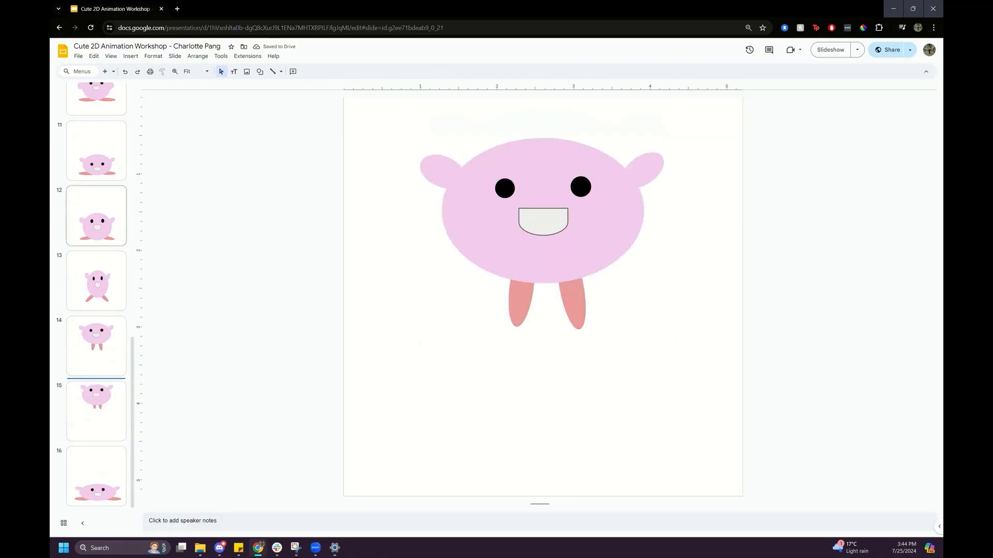
{"action": "left_click", "coordinate": [96, 150]}
{"action": "key", "text": "Down"}
{"action": "key", "text": "Down"}
{"action": "key", "text": "Down"}
{"action": "key", "text": "Down"}
{"action": "key", "text": "Down"}
{"action": "key", "text": "Up"}
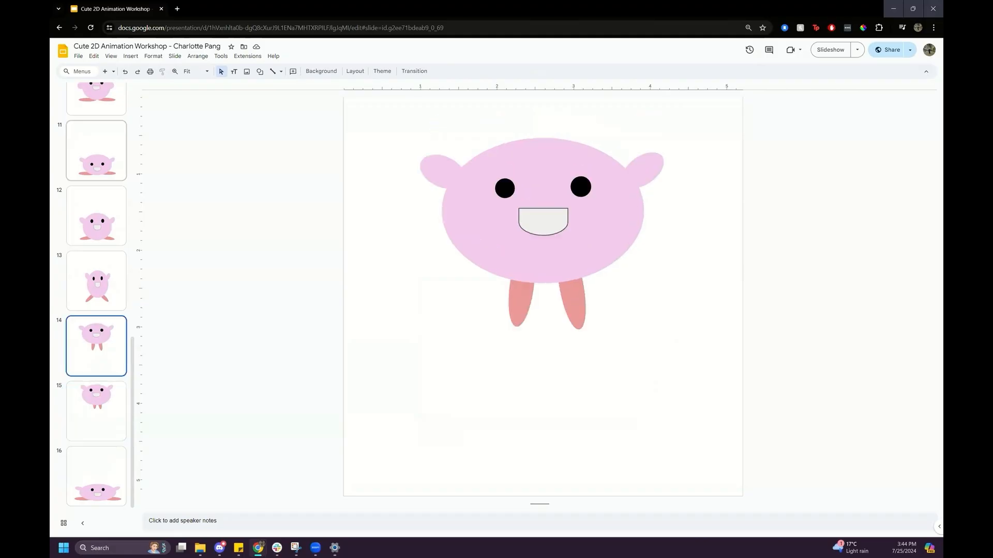
{"action": "key", "text": "Up"}
{"action": "key", "text": "Up"}
{"action": "key", "text": "Up"}
{"action": "key", "text": "Up"}
{"action": "key", "text": "Down"}
{"action": "key", "text": "Down"}
{"action": "key", "text": "Down"}
{"action": "key", "text": "Down"}
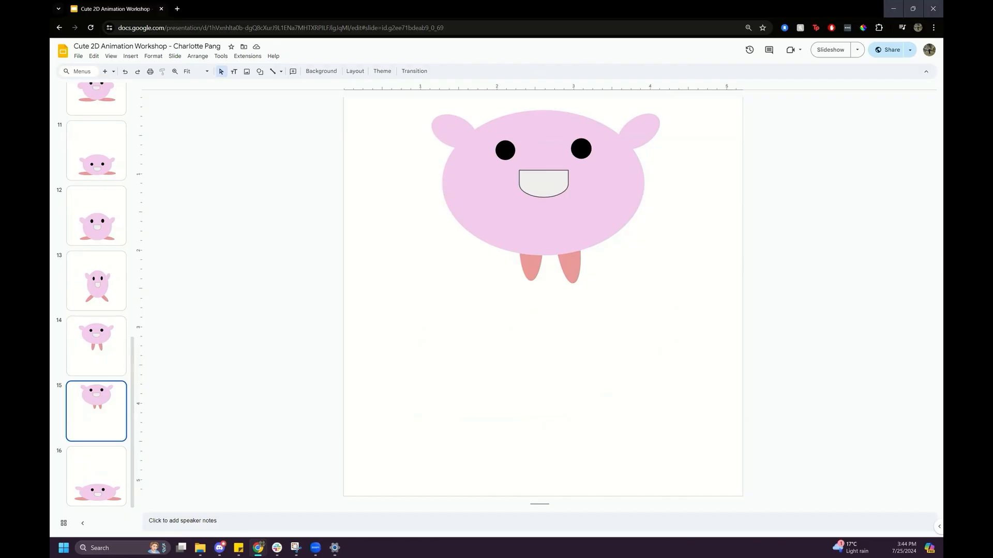
Try lowering the whole character on slide 15, and delete the character together with that slide
{"action": "mouse_move", "coordinate": [133, 422]}
{"action": "left_mouse_down"}
{"action": "mouse_move", "coordinate": [133, 356]}
{"action": "mouse_move", "coordinate": [132, 423]}
{"action": "left_mouse_up"}
{"action": "left_click_drag", "start_coordinate": [721, 121], "coordinate": [408, 282]}
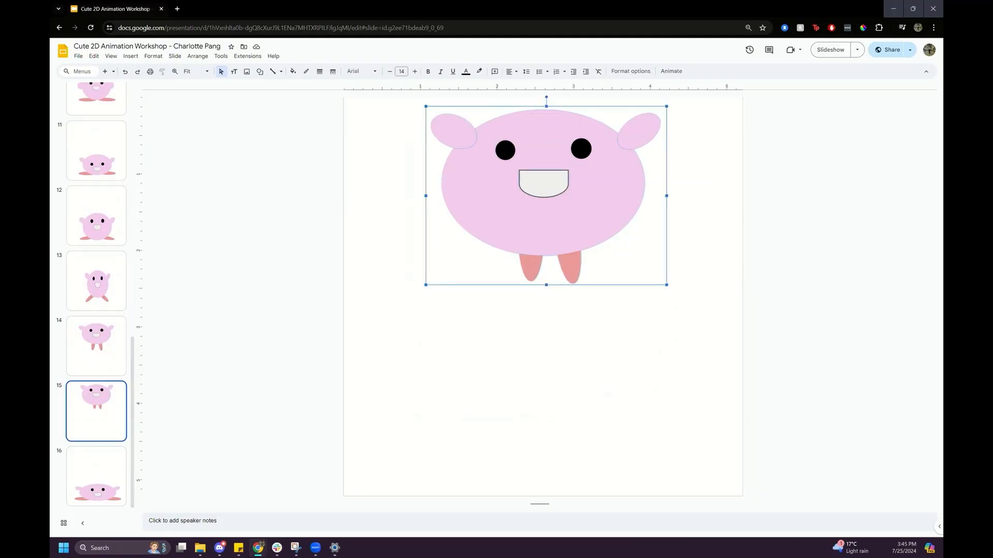
{"action": "left_click_drag", "start_coordinate": [546, 196], "coordinate": [543, 230]}
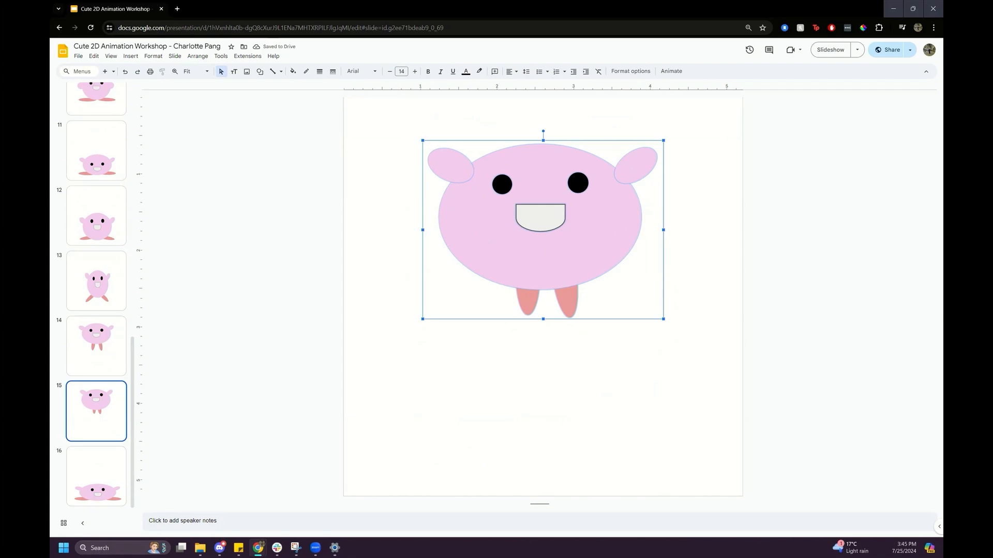
{"action": "key", "text": "Delete"}
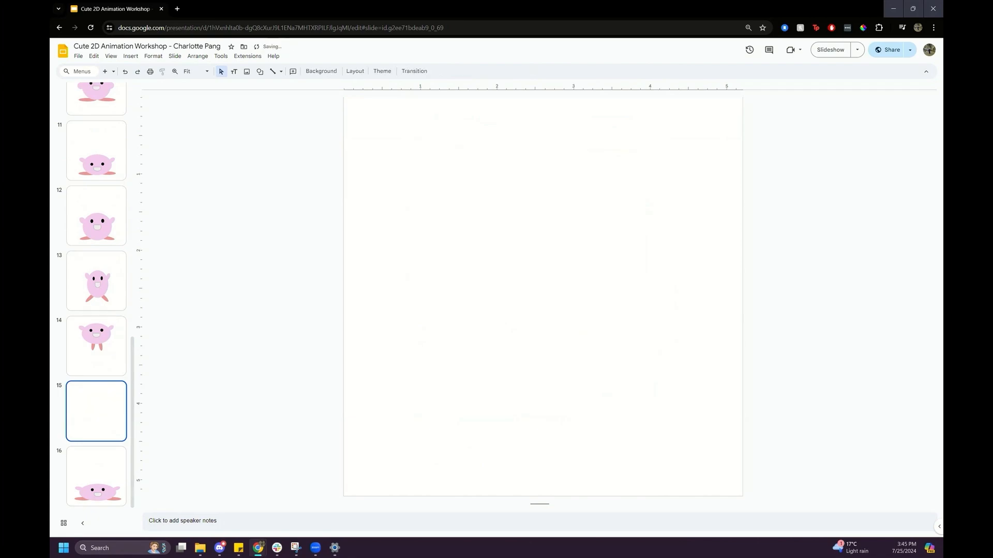
{"action": "key", "text": "Delete"}
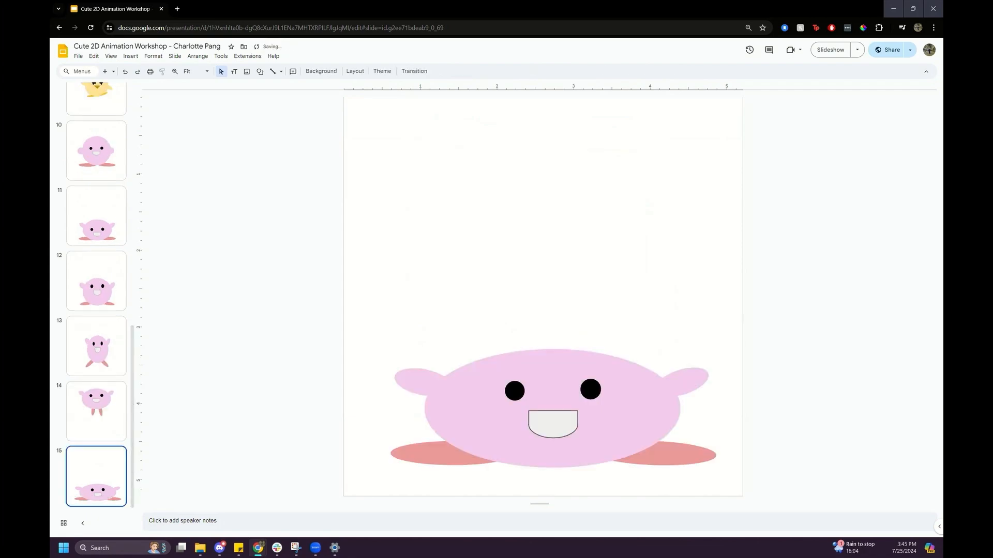
Check slides 13 and 14, and undo the deletion of slide 15 and the lowering of its character
{"action": "left_click", "coordinate": [97, 346]}
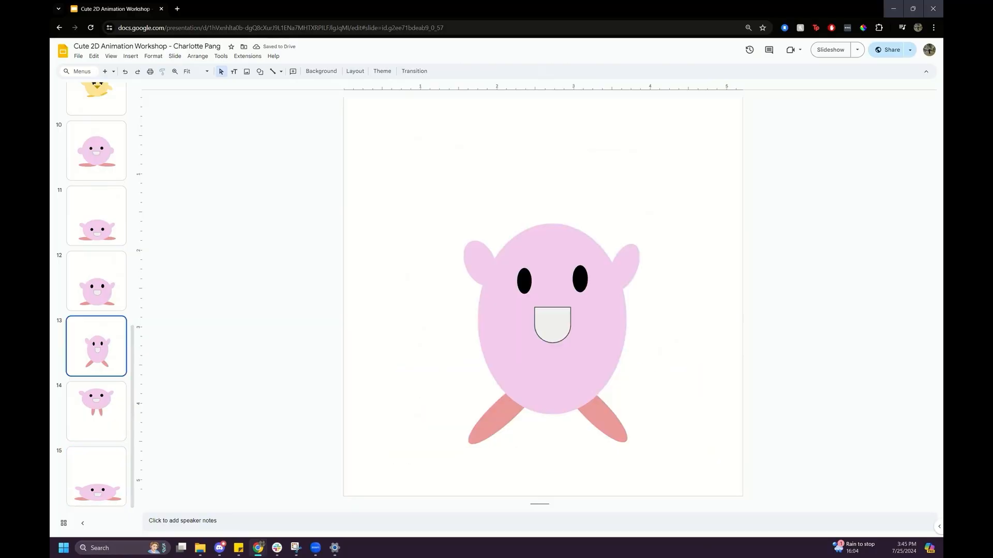
{"action": "left_click", "coordinate": [97, 411]}
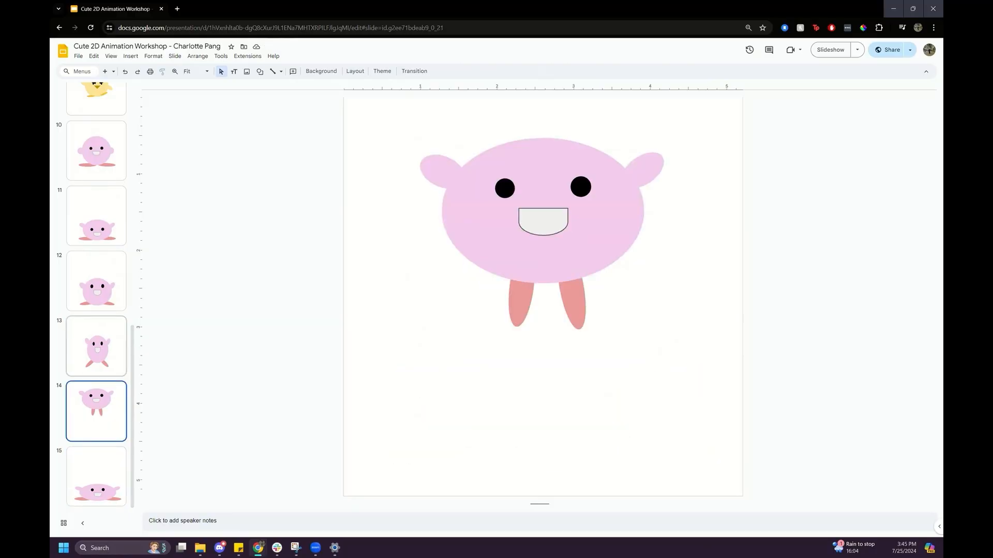
{"action": "key", "text": "ctrl+m"}
{"action": "key", "text": "ctrl+v"}
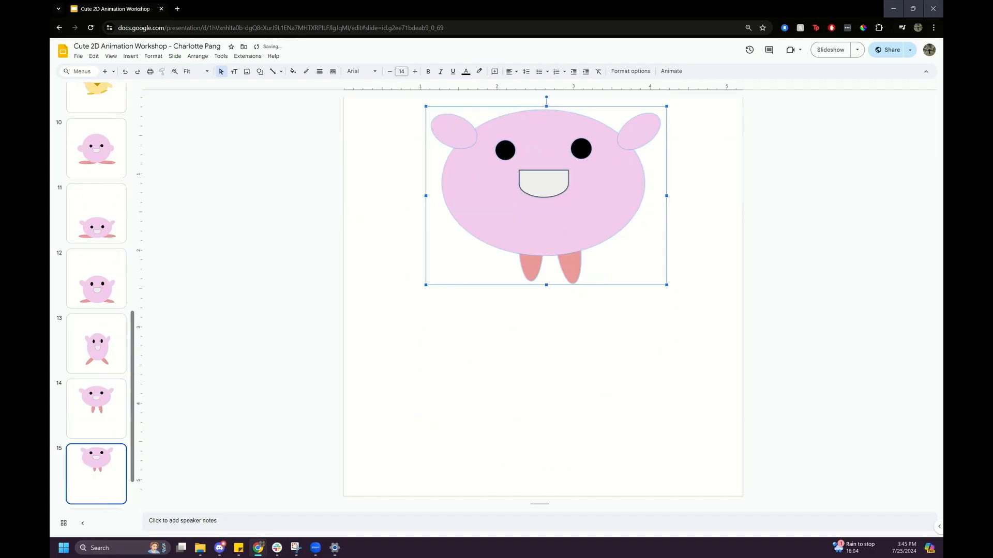
{"action": "scroll", "coordinate": [96, 310], "scroll_direction": "down", "scroll_amount": 1}
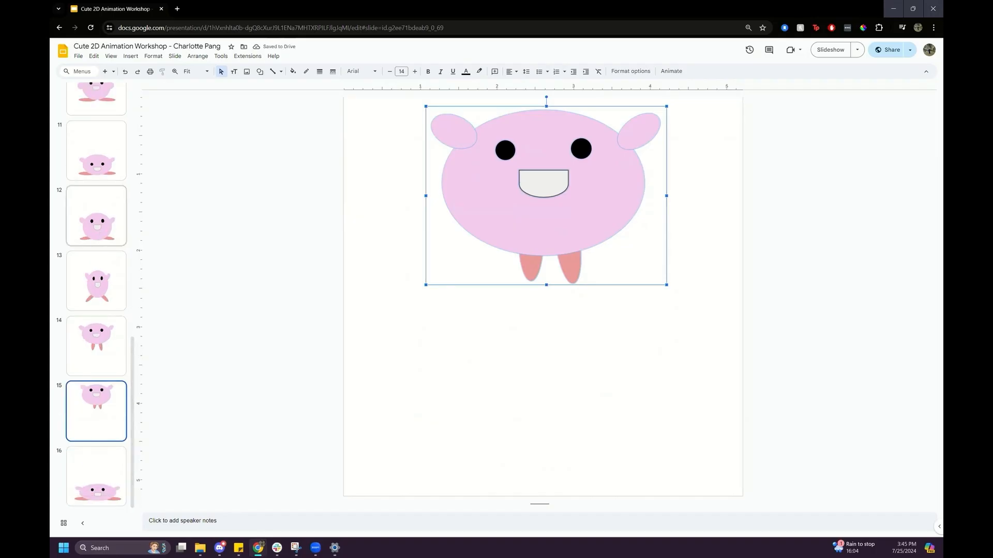
Copy slide 14 and paste it after slide 15 as the first falling frame
{"action": "left_click", "coordinate": [96, 345]}
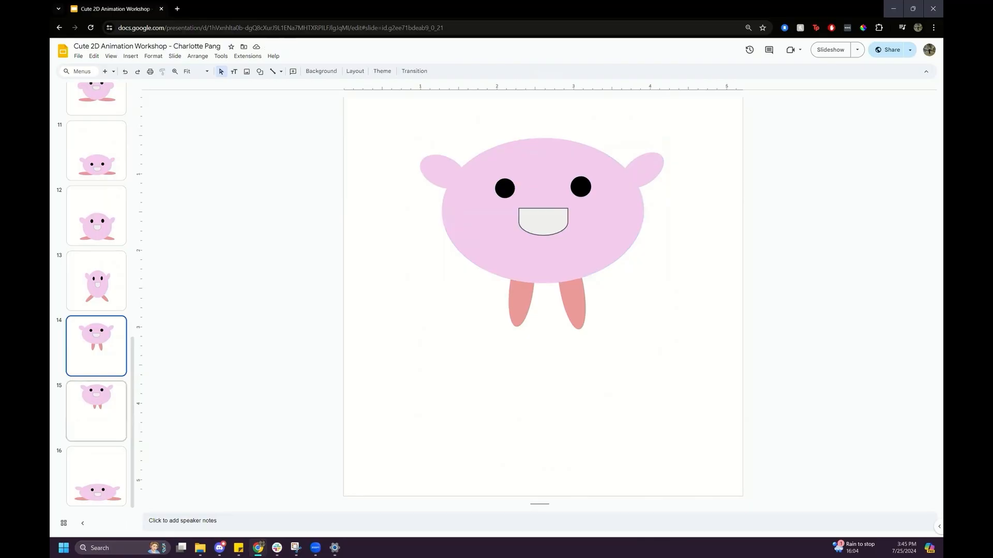
{"action": "left_click", "coordinate": [96, 411]}
{"action": "key", "text": "ctrl+v"}
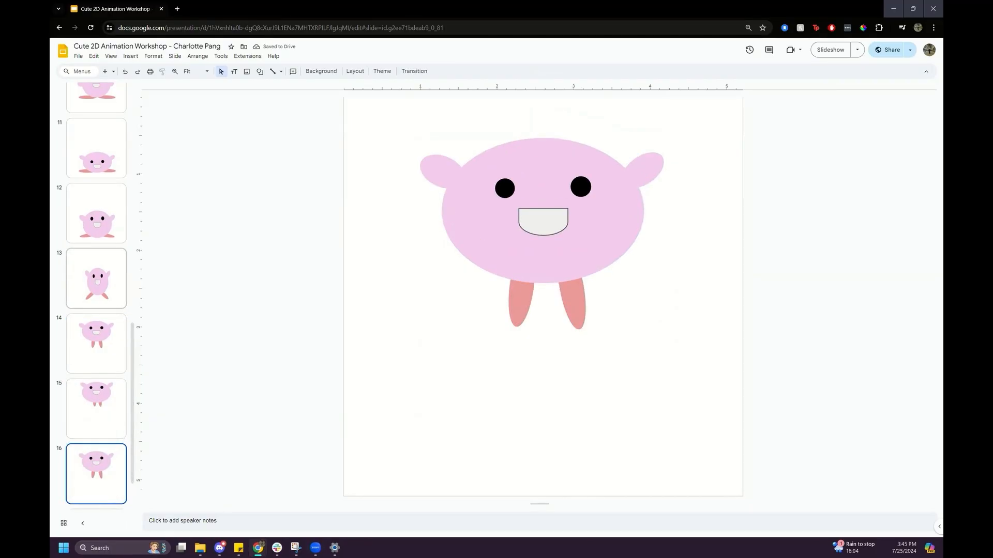
Paste another copy of the falling pose from slide 14 after slide 16 as the second falling frame
{"action": "left_click", "coordinate": [96, 278]}
{"action": "scroll", "coordinate": [96, 294], "scroll_direction": "down", "scroll_amount": 1}
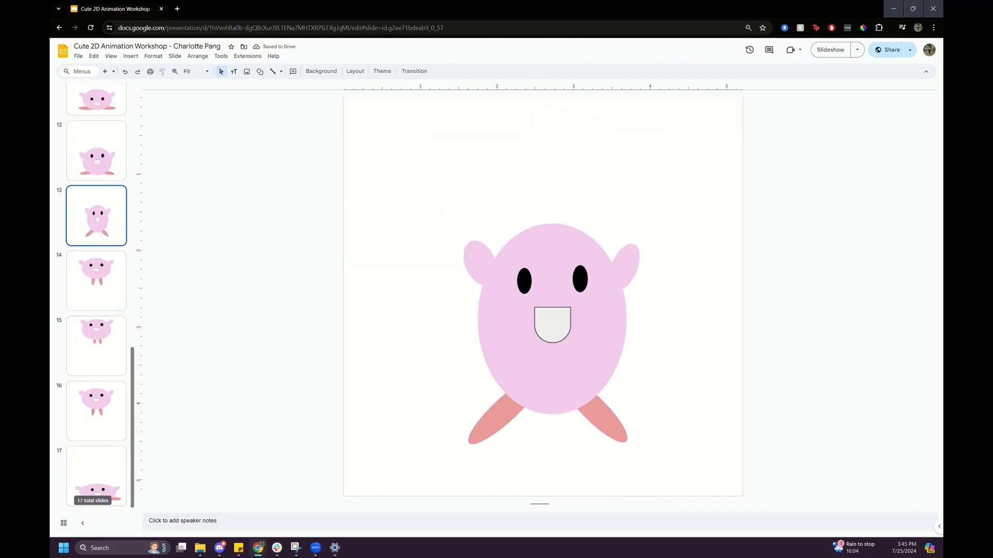
{"action": "left_click", "coordinate": [97, 412]}
{"action": "key", "text": "ctrl+v"}
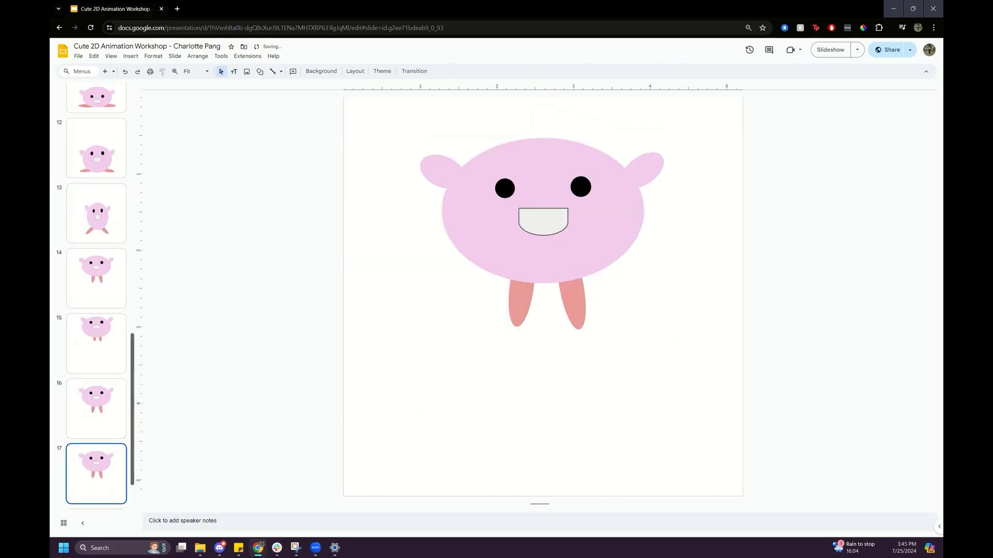
{"action": "scroll", "coordinate": [96, 295], "scroll_direction": "down", "scroll_amount": 1}
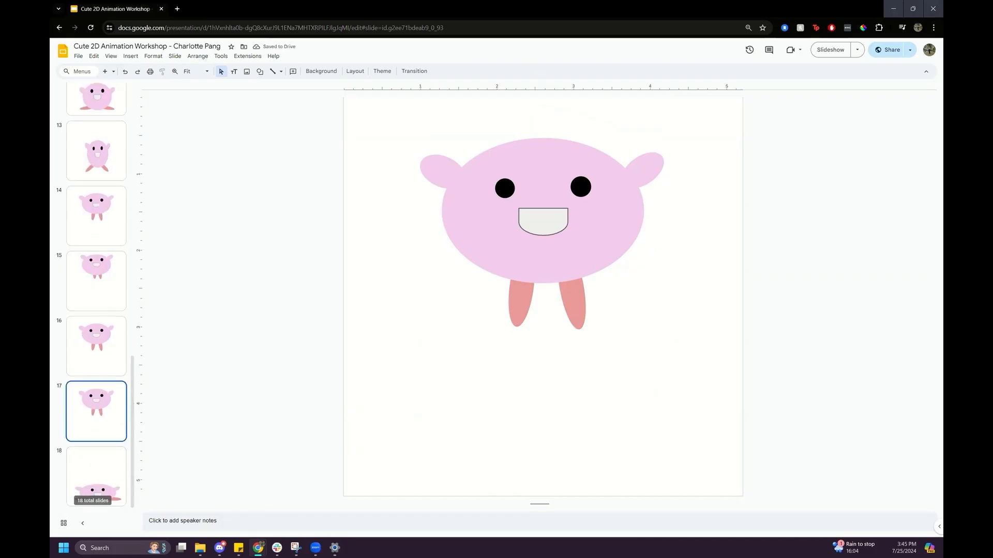
Copy the stretched pose on slide 13 and paste it after slide 17
{"action": "left_click", "coordinate": [96, 216]}
{"action": "left_click", "coordinate": [96, 150]}
{"action": "key", "text": "ctrl+c"}
{"action": "left_click", "coordinate": [96, 411]}
{"action": "key", "text": "ctrl+v"}
Copy slide 12 with the round pose, paste it after slide 18, and move it past the flattened landing frame to the end
{"action": "scroll", "coordinate": [96, 264], "scroll_direction": "up", "scroll_amount": 2}
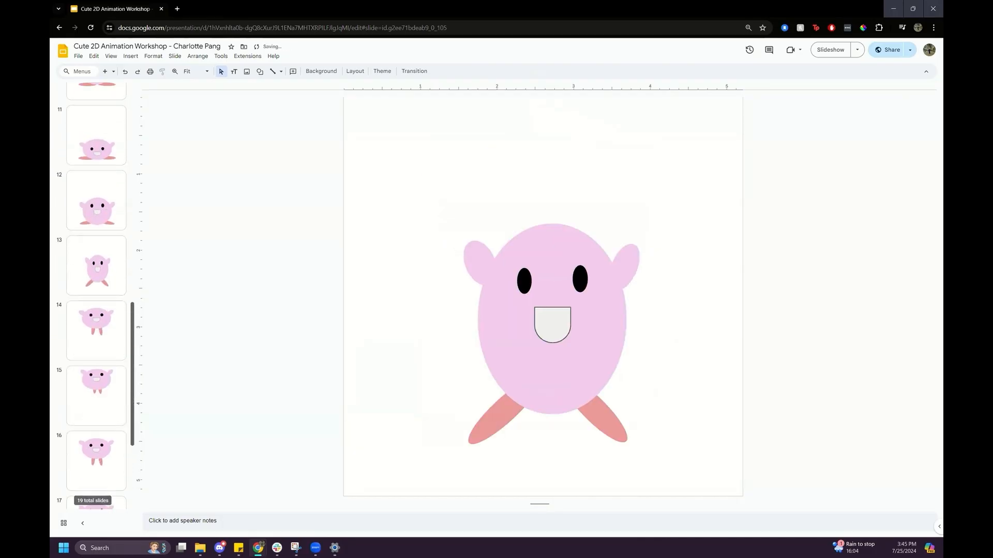
{"action": "left_click", "coordinate": [96, 200]}
{"action": "scroll", "coordinate": [96, 311], "scroll_direction": "down", "scroll_amount": 3}
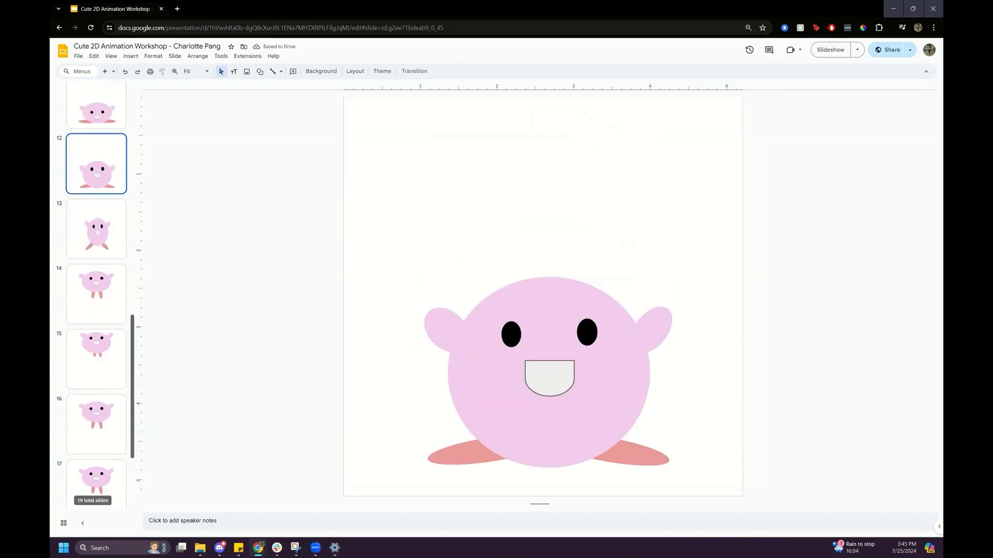
{"action": "left_click", "coordinate": [96, 411]}
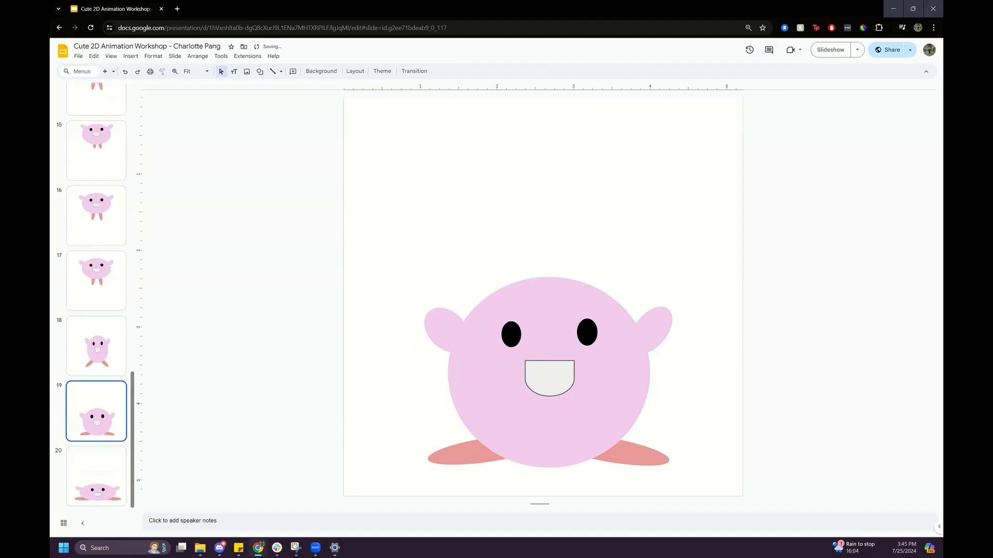
{"action": "key", "text": "ctrl+Down"}
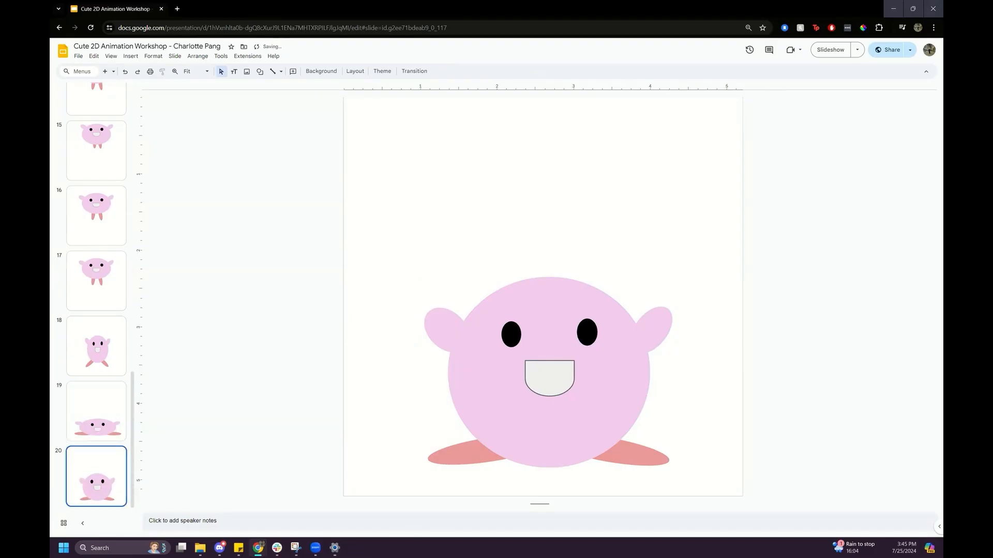
Compare the last two slides and step through slides 11 to 20 in both directions to check the jump and landing
{"action": "key", "text": "Up"}
{"action": "key", "text": "Down"}
{"action": "key", "text": "Up"}
{"action": "key", "text": "Down"}
{"action": "left_click_drag", "start_coordinate": [132, 440], "coordinate": [133, 309]}
{"action": "left_click", "coordinate": [96, 292]}
{"action": "key", "text": "Down"}
{"action": "key", "text": "Down"}
{"action": "key", "text": "Down"}
{"action": "key", "text": "Down"}
{"action": "key", "text": "Down"}
{"action": "key", "text": "Down"}
{"action": "key", "text": "Down"}
{"action": "key", "text": "Down"}
{"action": "key", "text": "Down"}
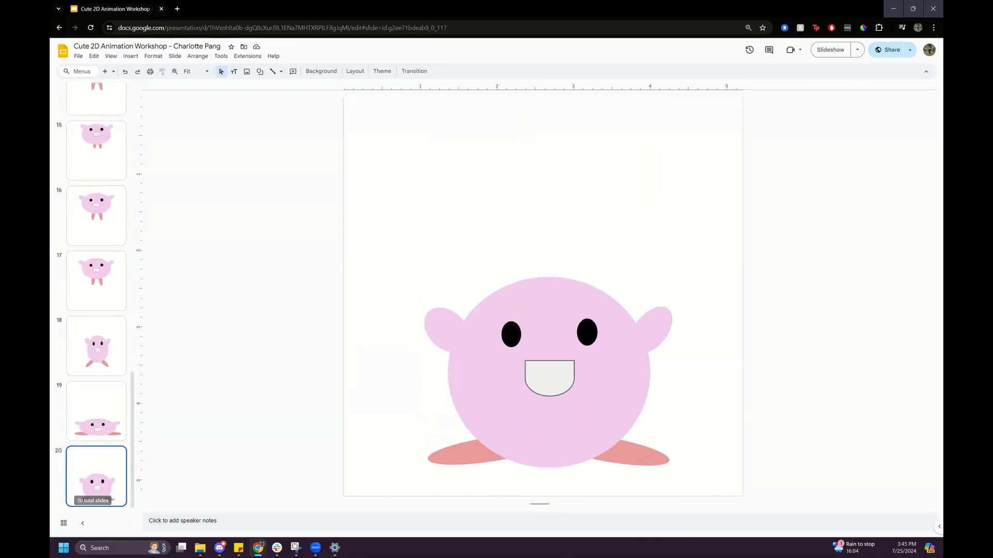
{"action": "key", "text": "Up"}
{"action": "key", "text": "Up"}
{"action": "key", "text": "Up"}
{"action": "key", "text": "Up"}
{"action": "key", "text": "Up"}
{"action": "key", "text": "Up"}
{"action": "key", "text": "Up"}
{"action": "key", "text": "Up"}
{"action": "key", "text": "Up"}
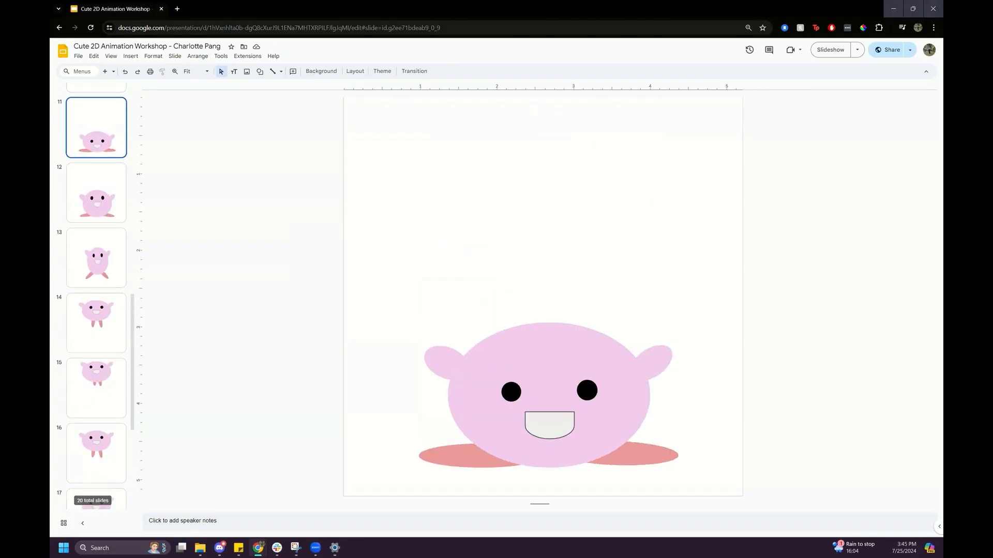
Replay the sequence from slide 11 to the last frame and go back to the highest frame on slide 15
{"action": "key", "text": "Down"}
{"action": "key", "text": "Down"}
{"action": "key", "text": "Down"}
{"action": "key", "text": "Down"}
{"action": "key", "text": "Down"}
{"action": "key", "text": "Down"}
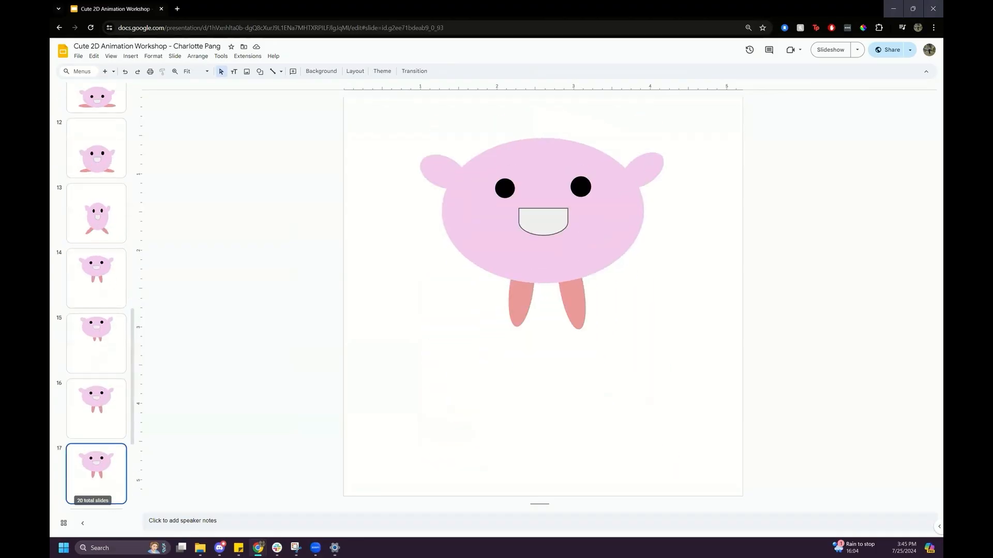
{"action": "key", "text": "Down"}
{"action": "key", "text": "Down"}
{"action": "key", "text": "Down"}
{"action": "key", "text": "Up"}
{"action": "key", "text": "Up"}
{"action": "key", "text": "Up"}
{"action": "key", "text": "Up"}
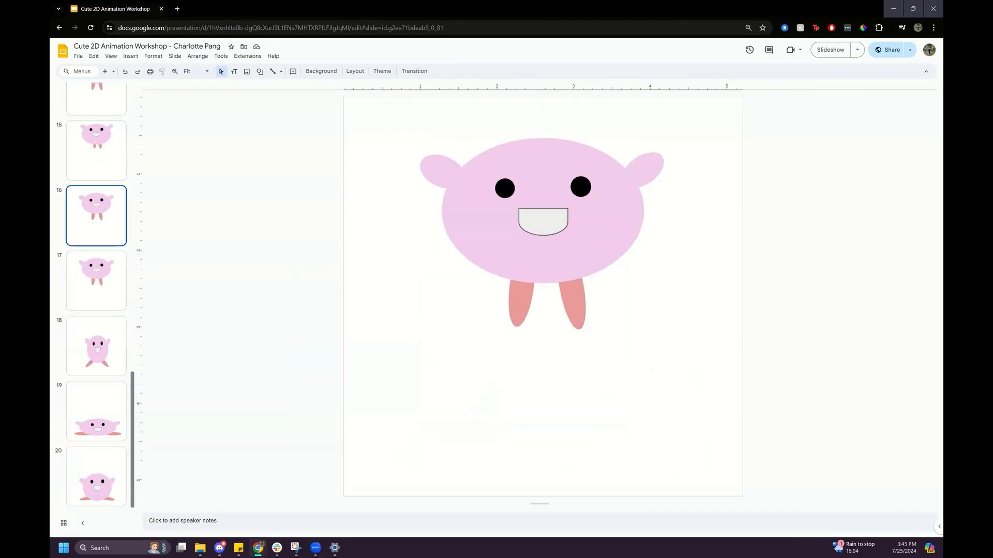
{"action": "key", "text": "Up"}
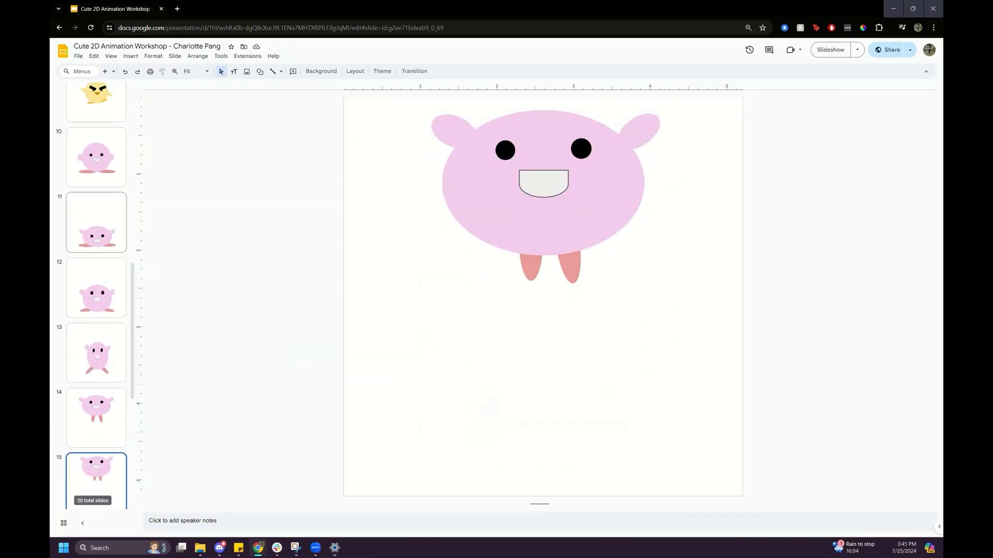
{"action": "left_click", "coordinate": [639, 132]}
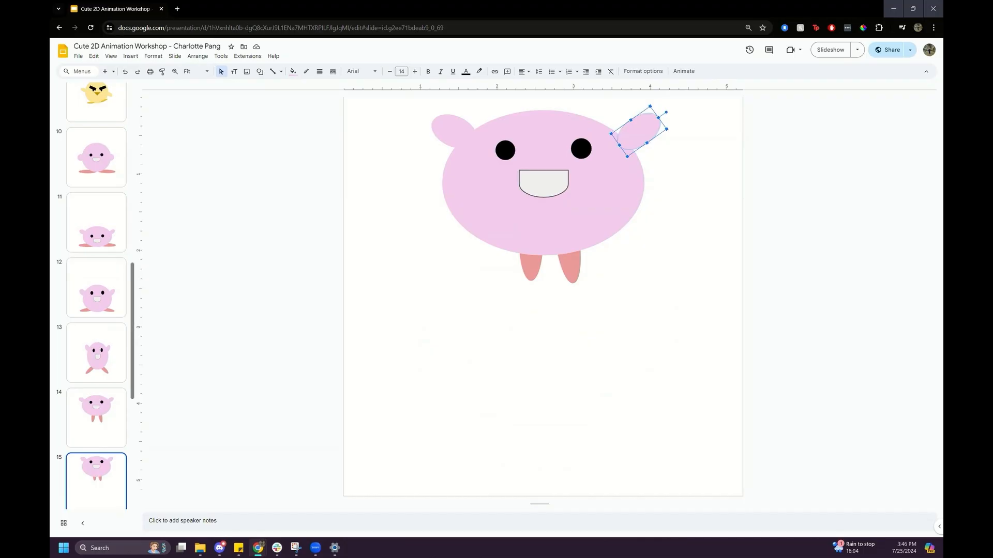
{"action": "scroll", "coordinate": [96, 300], "scroll_direction": "up", "scroll_amount": 1}
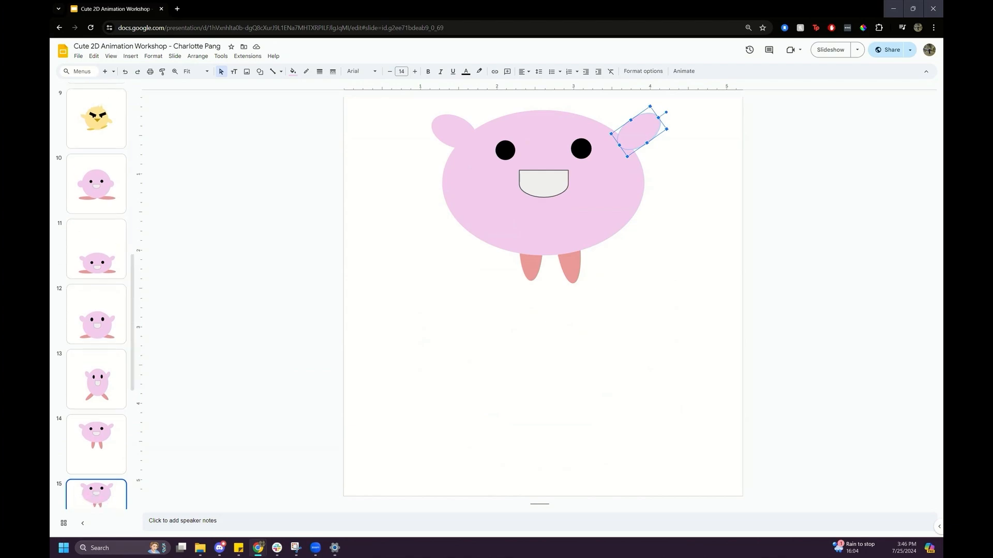
{"action": "scroll", "coordinate": [96, 248], "scroll_direction": "down", "scroll_amount": 5}
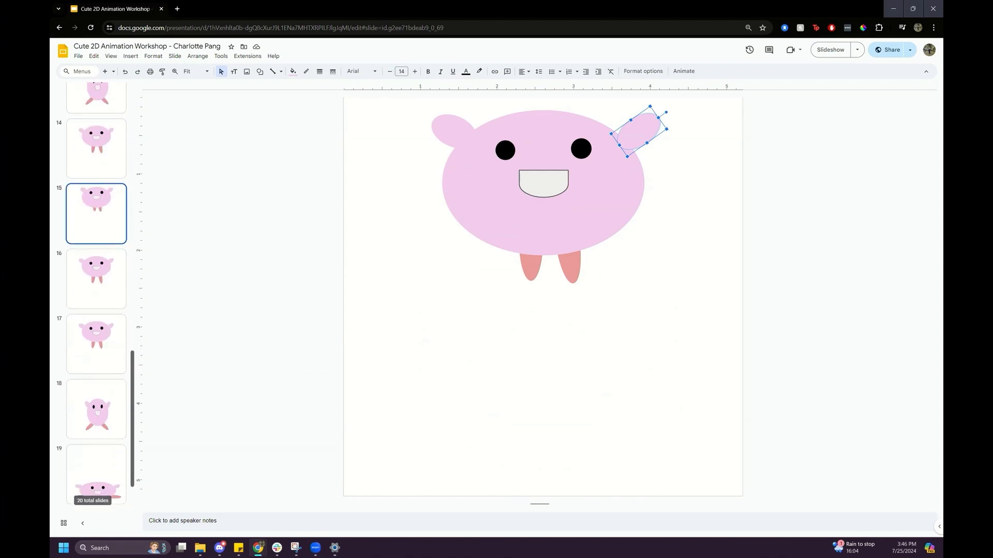
{"action": "scroll", "coordinate": [97, 295], "scroll_direction": "up", "scroll_amount": 2}
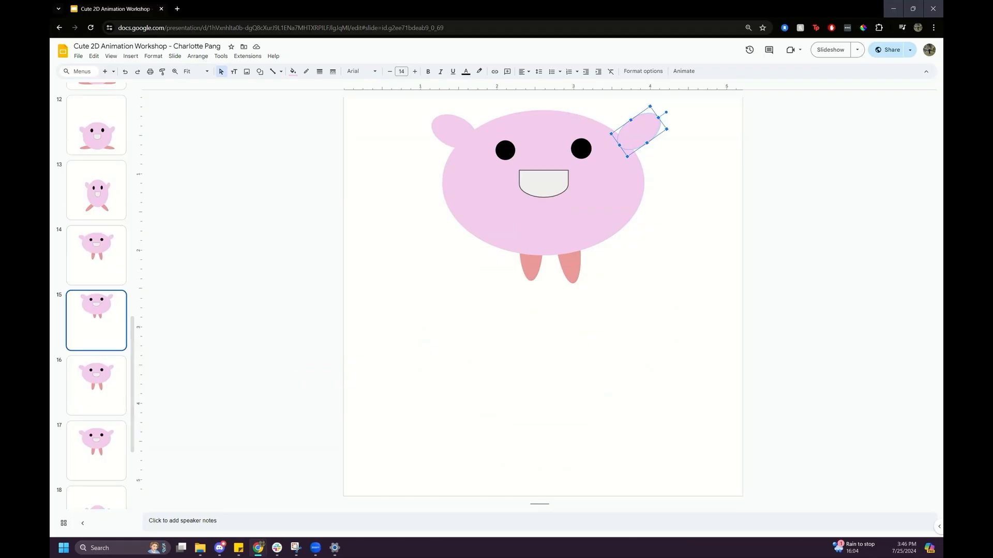
{"action": "scroll", "coordinate": [97, 310], "scroll_direction": "up", "scroll_amount": 5}
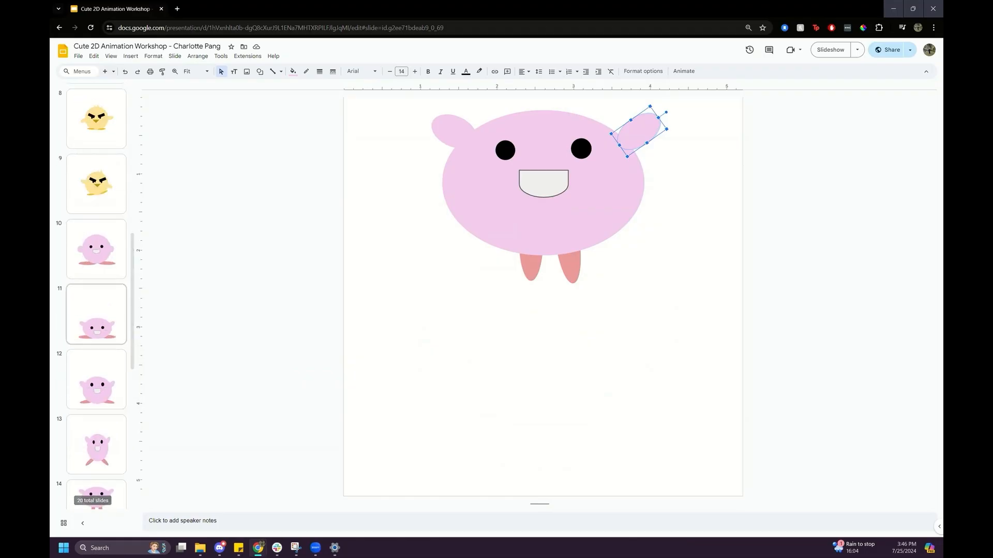
Duplicate slide 11 with the crouching pose and delete the original slide
{"action": "left_click", "coordinate": [96, 314]}
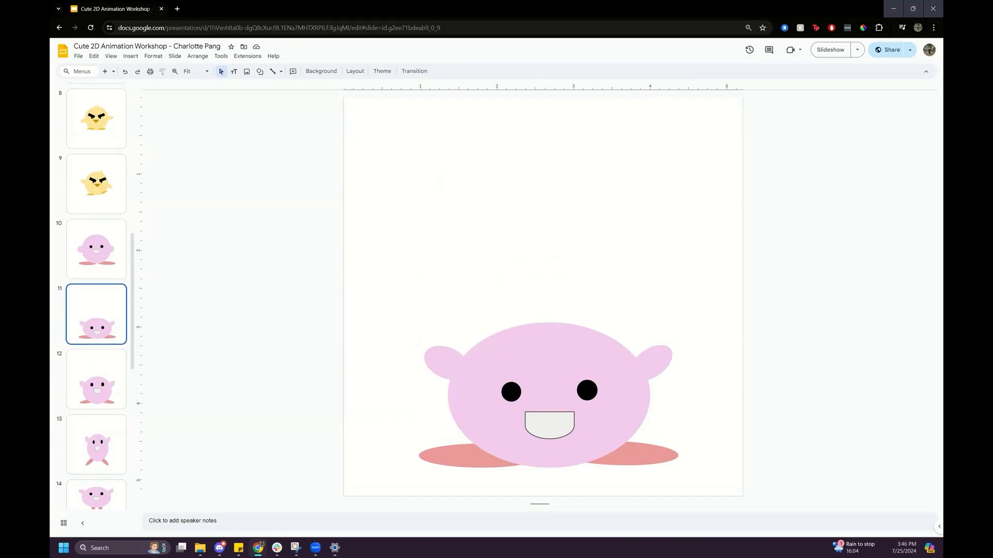
{"action": "key", "text": "Down"}
{"action": "key", "text": "Up"}
{"action": "key", "text": "ctrl+d"}
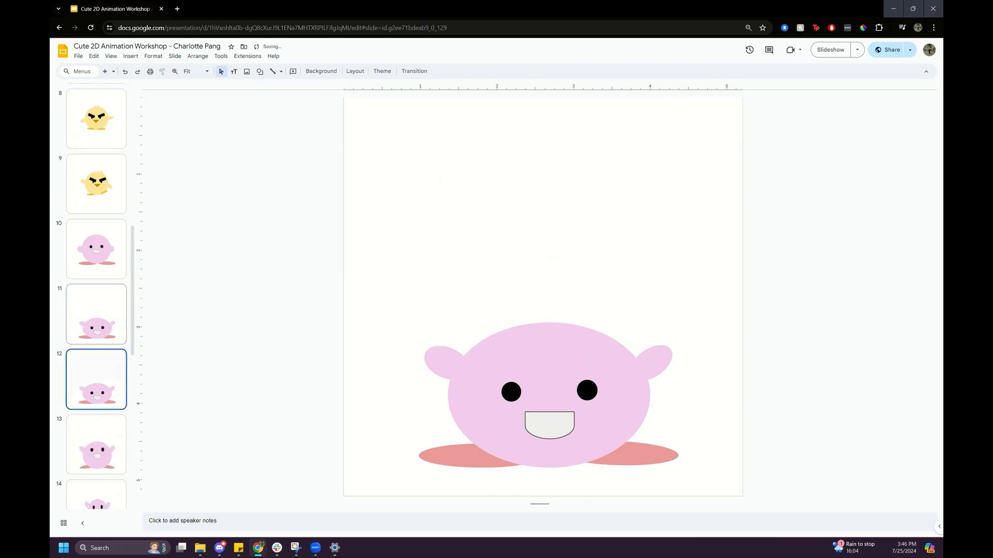
{"action": "left_click", "coordinate": [96, 313]}
{"action": "left_click_drag", "start_coordinate": [402, 304], "coordinate": [709, 490]}
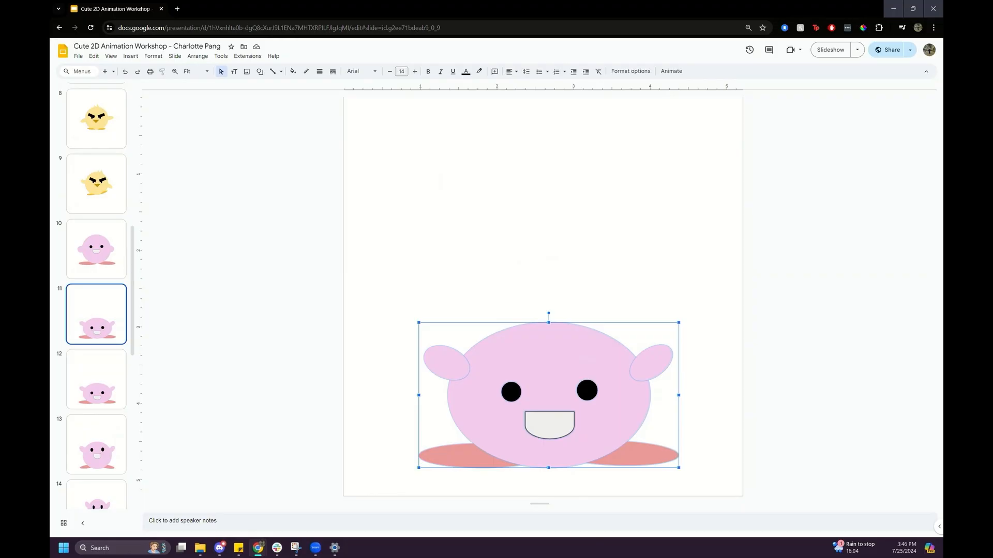
{"action": "key", "text": "Escape"}
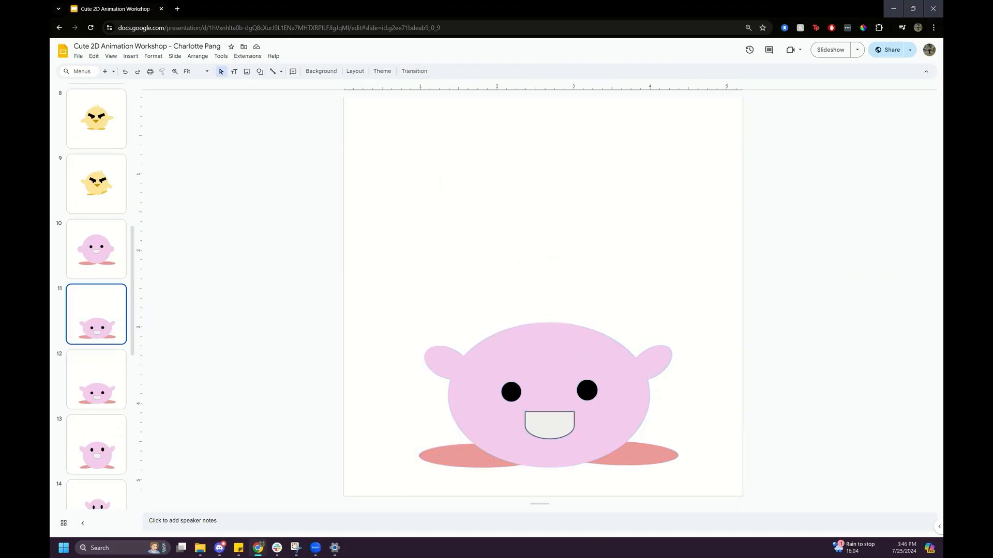
{"action": "key", "text": "Delete"}
Copy slide 12 with the round pose and place the copy ahead of the crouching frame as slide 11
{"action": "left_click", "coordinate": [96, 379]}
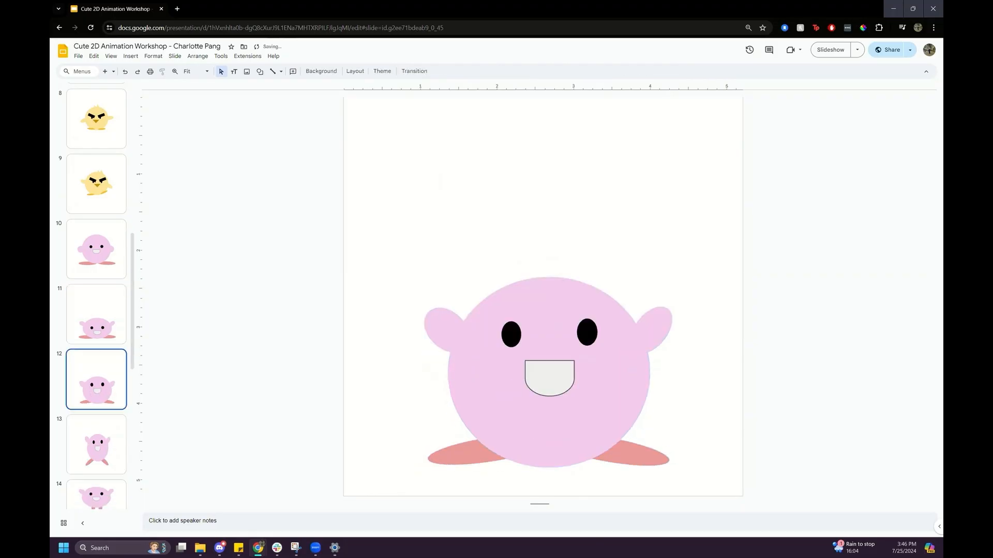
{"action": "key", "text": "Up"}
{"action": "key", "text": "ctrl+v"}
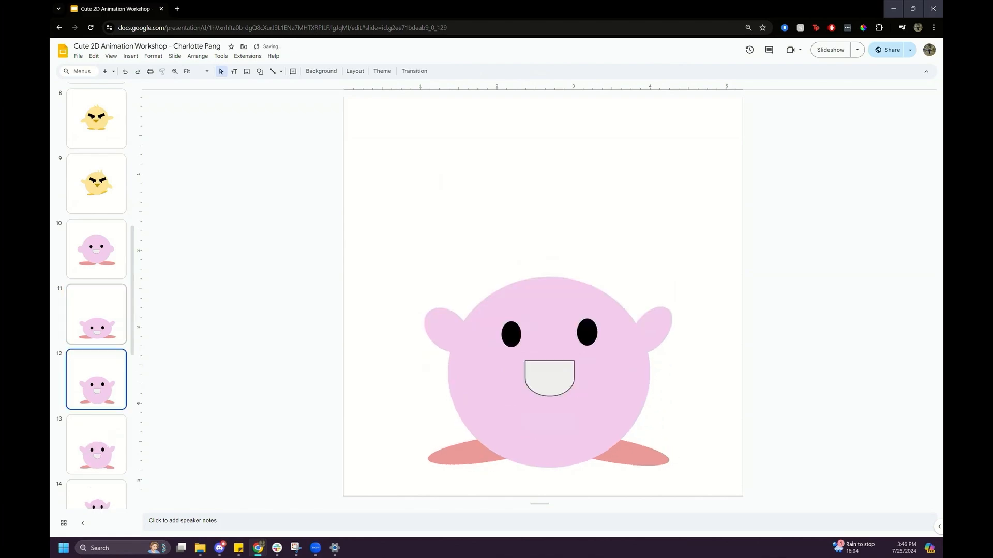
{"action": "key", "text": "ctrl+Up"}
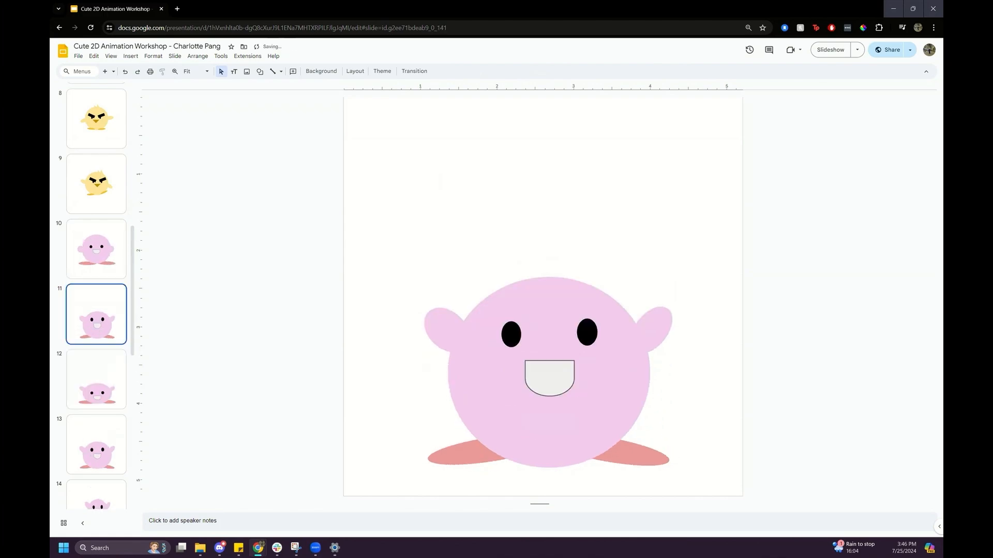
Rotate both arms on slide 11 downward and move them lower along the sides of the body
{"action": "left_click", "coordinate": [650, 331]}
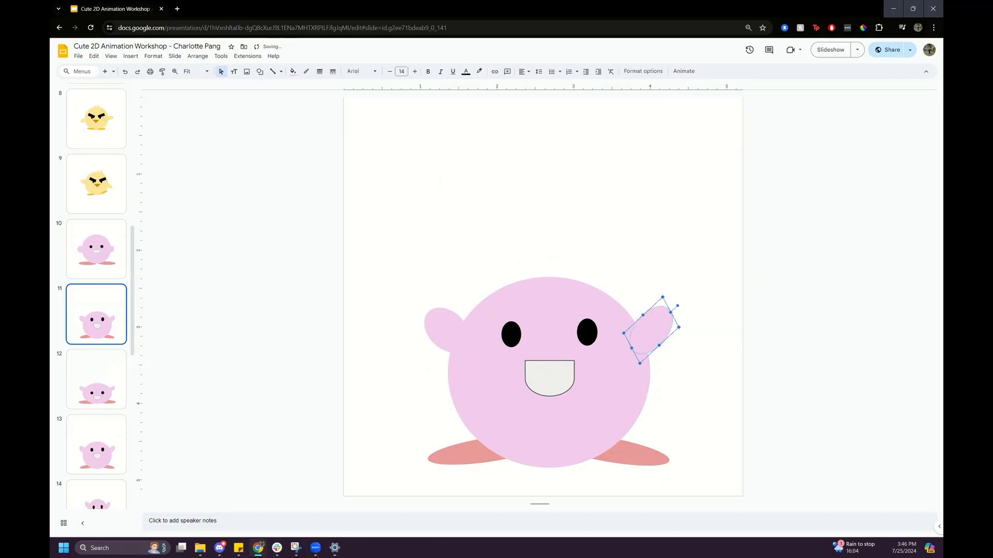
{"action": "left_click_drag", "start_coordinate": [677, 305], "coordinate": [687, 354]}
{"action": "left_click_drag", "start_coordinate": [652, 331], "coordinate": [654, 367]}
{"action": "left_click", "coordinate": [446, 330]}
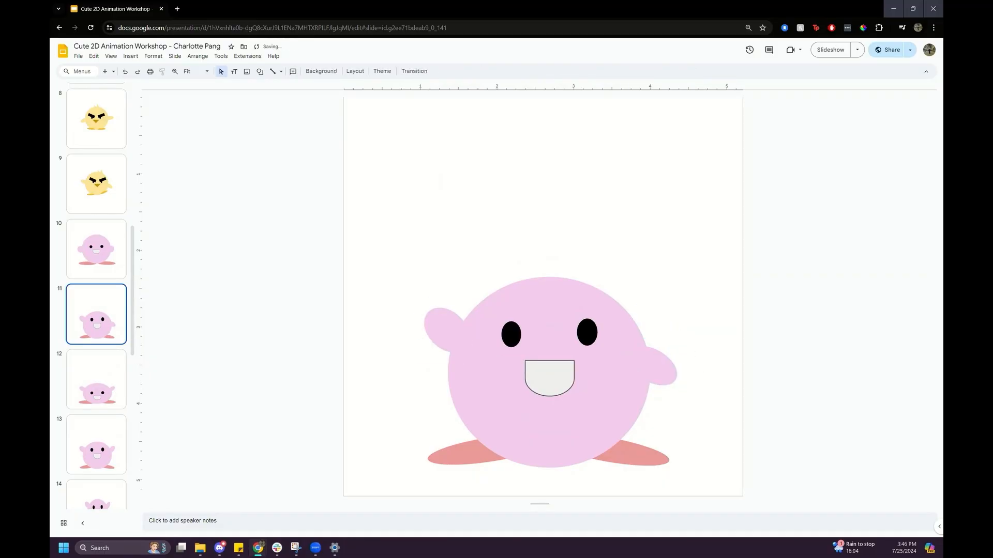
{"action": "left_click_drag", "start_coordinate": [417, 313], "coordinate": [419, 354]}
{"action": "left_click_drag", "start_coordinate": [447, 331], "coordinate": [450, 372]}
Move the eyes and mouth on slide 11 slightly down on the body
{"action": "left_click", "coordinate": [549, 378]}
{"action": "key", "text": "Down"}
{"action": "key", "text": "Down"}
{"action": "key", "text": "Down"}
{"action": "key", "text": "Down"}
{"action": "key", "text": "Down"}
{"action": "key", "text": "Down"}
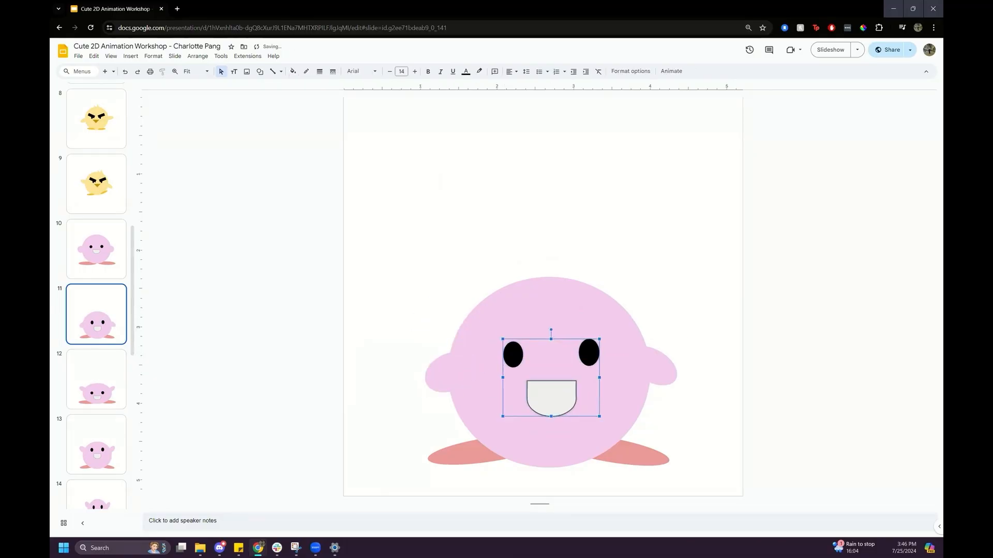
Rotate both feet on slide 11 flatter and adjust their positions under the body
{"action": "left_click", "coordinate": [635, 454]}
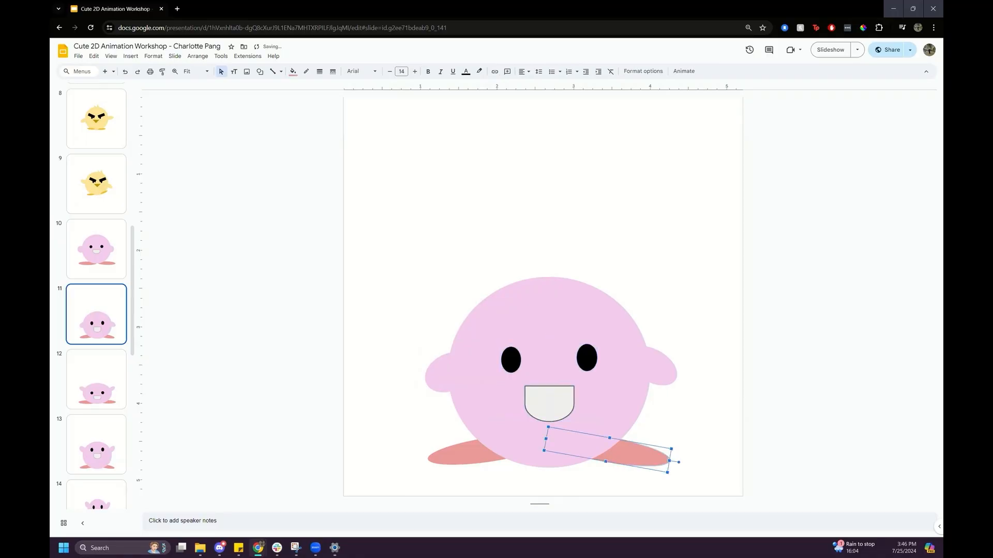
{"action": "left_click_drag", "start_coordinate": [678, 462], "coordinate": [648, 453]}
{"action": "left_click", "coordinate": [459, 453]}
{"action": "mouse_move", "coordinate": [418, 461]}
{"action": "left_mouse_down"}
{"action": "mouse_move", "coordinate": [450, 453]}
{"action": "mouse_move", "coordinate": [407, 449]}
{"action": "left_mouse_up"}
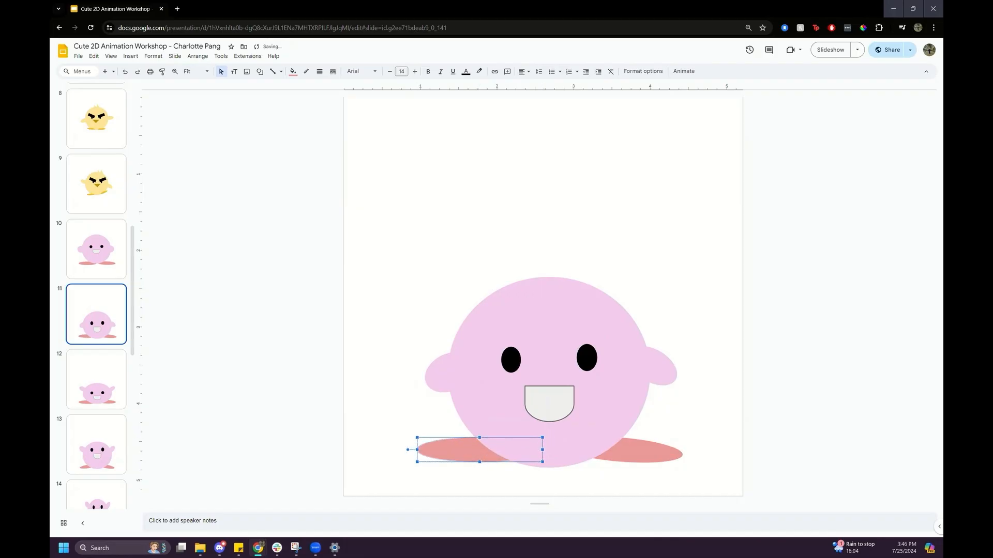
{"action": "key", "text": "Right"}
{"action": "left_click_drag", "start_coordinate": [636, 452], "coordinate": [684, 449]}
{"action": "key", "text": "Escape"}
Step through slides 12 to 21 to check the sequence with the new frame, and return to slide 16
{"action": "key", "text": "Down"}
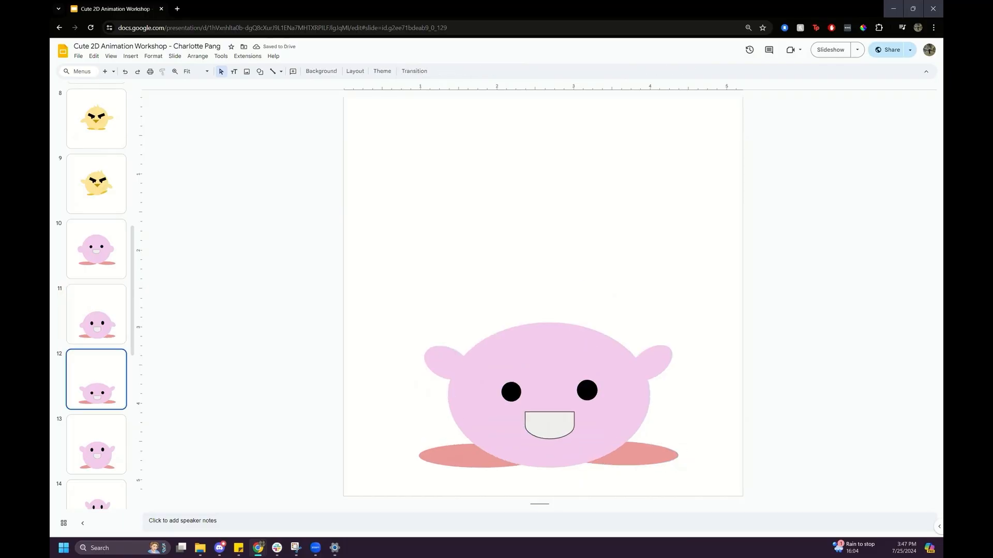
{"action": "key", "text": "Down"}
{"action": "key", "text": "Down"}
{"action": "key", "text": "Down"}
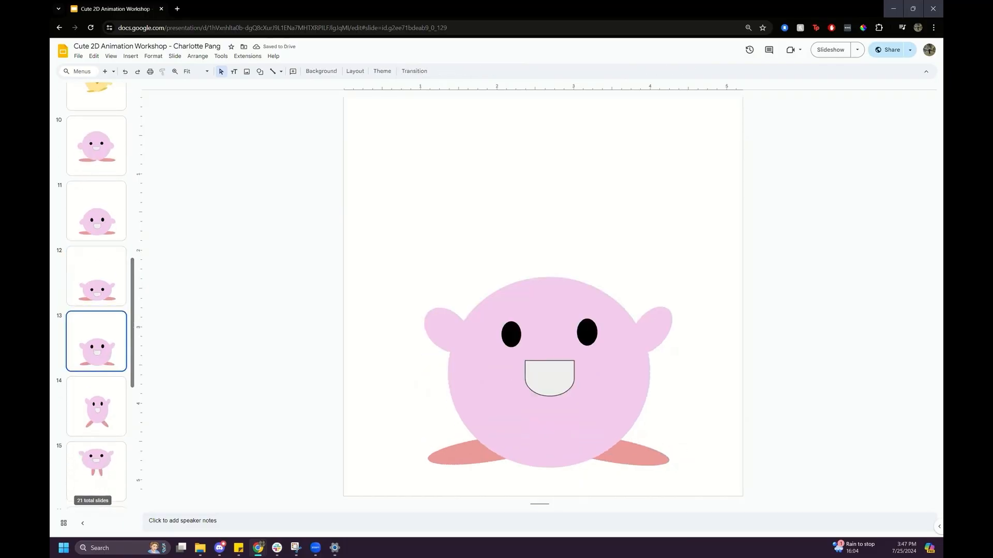
{"action": "key", "text": "Down"}
{"action": "key", "text": "Down"}
{"action": "key", "text": "Down"}
{"action": "key", "text": "Down"}
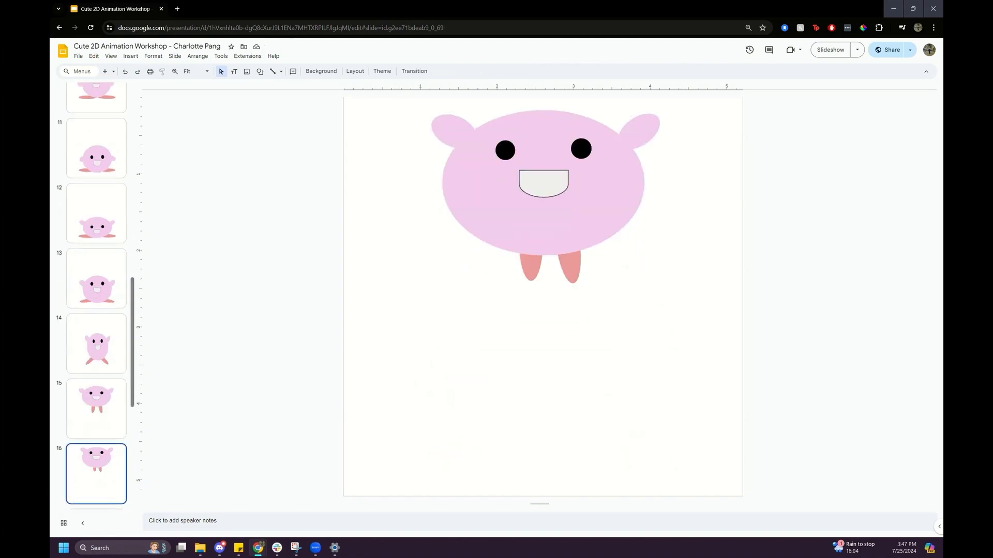
{"action": "key", "text": "Down"}
{"action": "key", "text": "Down"}
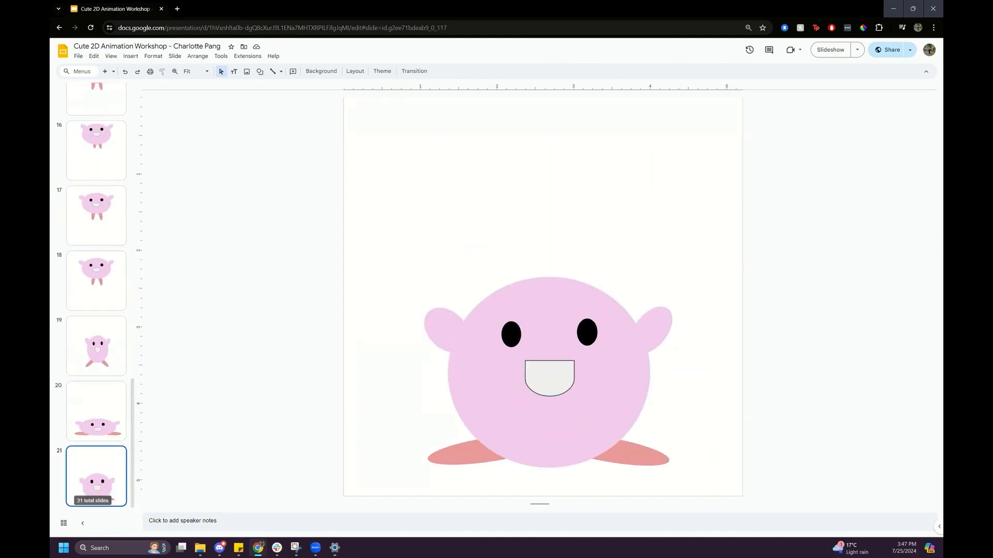
{"action": "key", "text": "Up"}
{"action": "key", "text": "Up"}
{"action": "key", "text": "Up"}
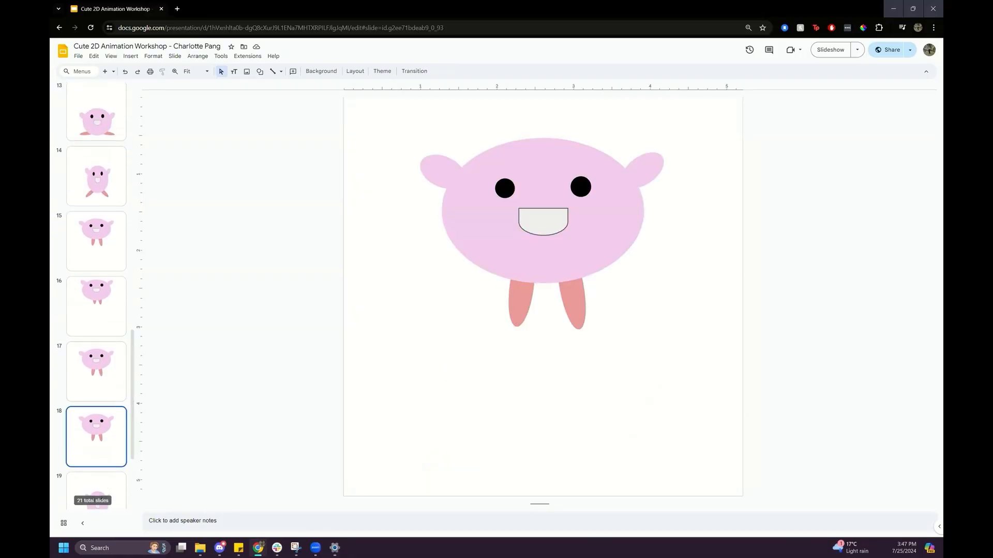
{"action": "key", "text": "Up"}
{"action": "key", "text": "Up"}
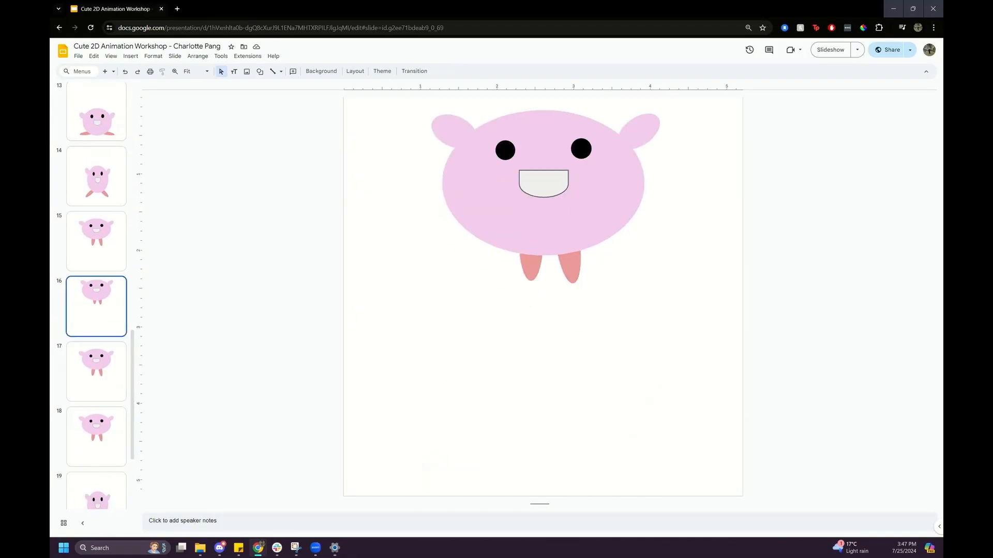
Compare the airborne frames on slides 15 to 17 and delete slide 15
{"action": "key", "text": "Down"}
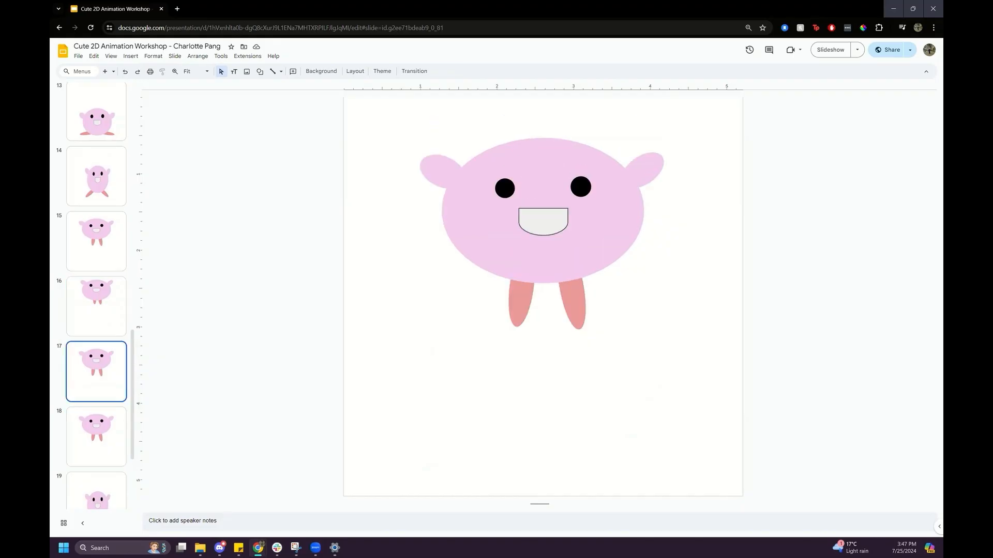
{"action": "key", "text": "Up"}
{"action": "key", "text": "Up"}
{"action": "key", "text": "Down"}
{"action": "key", "text": "Down"}
{"action": "key", "text": "Up"}
{"action": "key", "text": "Up"}
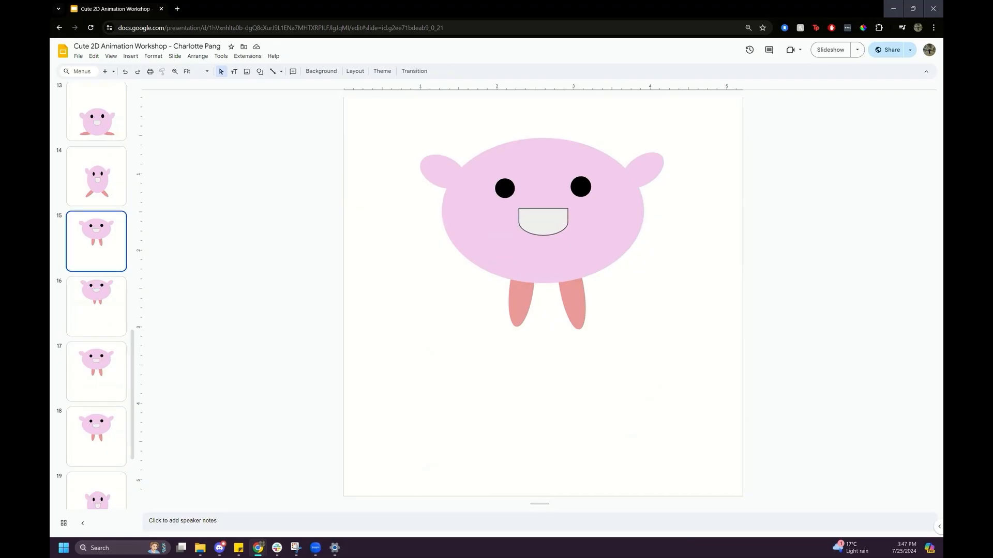
{"action": "key", "text": "Delete"}
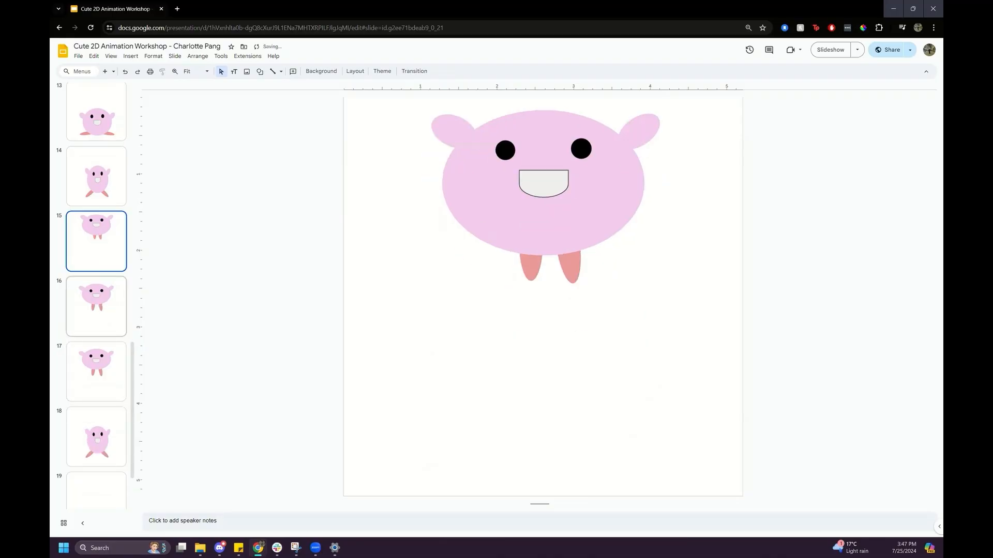
Step through slides 12 to 18 and delete the repeated falling frame on slide 17
{"action": "left_click", "coordinate": [96, 306]}
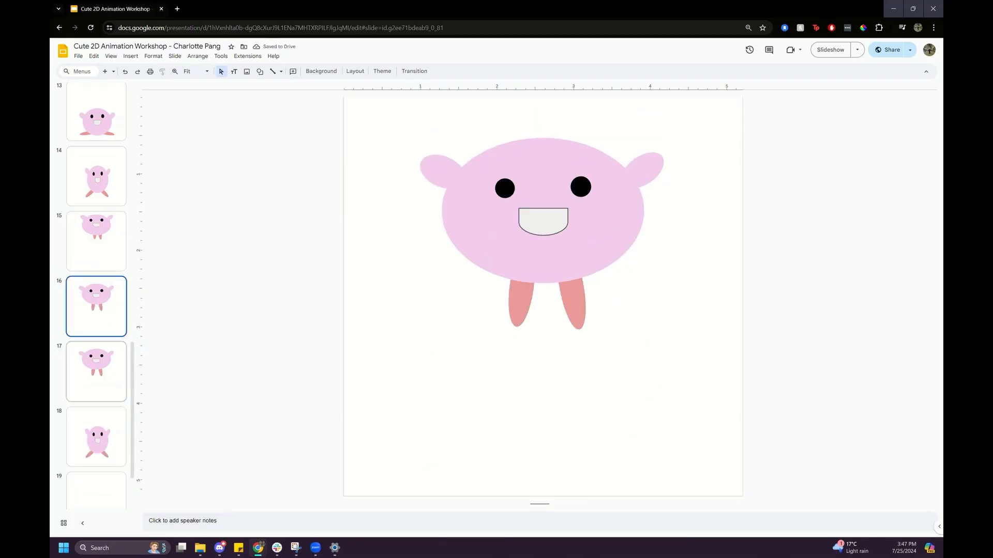
{"action": "left_click", "coordinate": [96, 371]}
{"action": "left_click", "coordinate": [96, 436]}
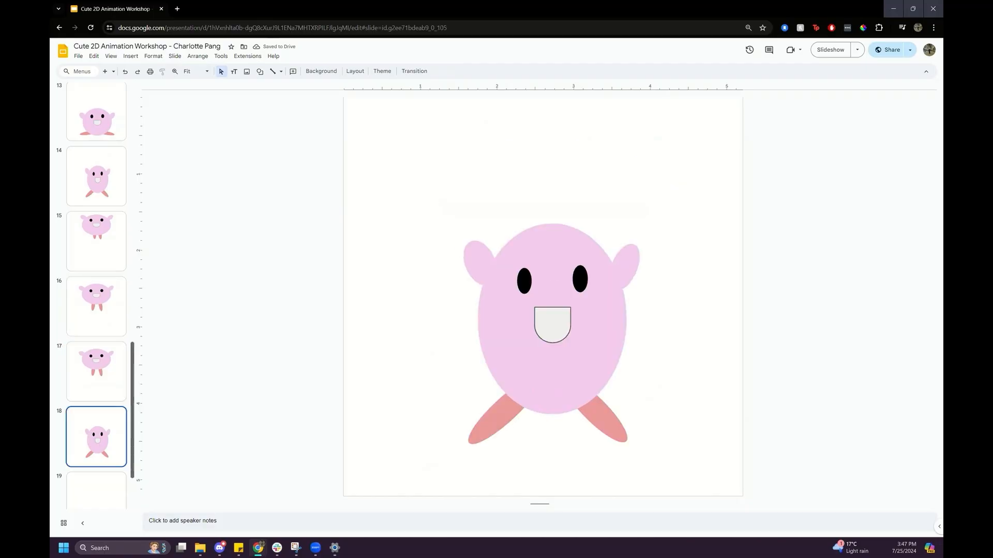
{"action": "left_click_drag", "start_coordinate": [133, 392], "coordinate": [132, 365]}
{"action": "left_click", "coordinate": [97, 129]}
{"action": "key", "text": "Down"}
{"action": "key", "text": "Down"}
{"action": "key", "text": "Down"}
{"action": "key", "text": "Down"}
{"action": "key", "text": "Down"}
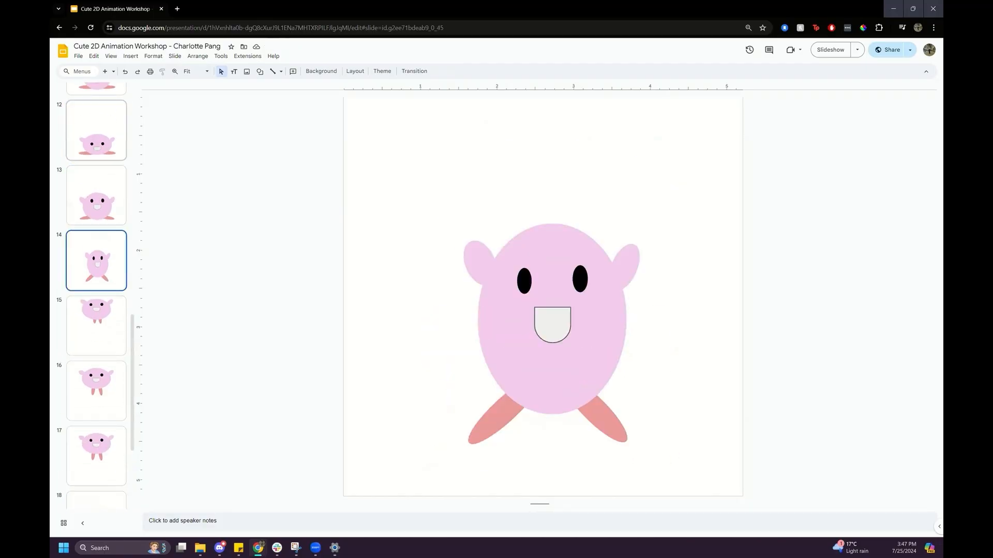
{"action": "key", "text": "Up"}
{"action": "key", "text": "Up"}
{"action": "key", "text": "Down"}
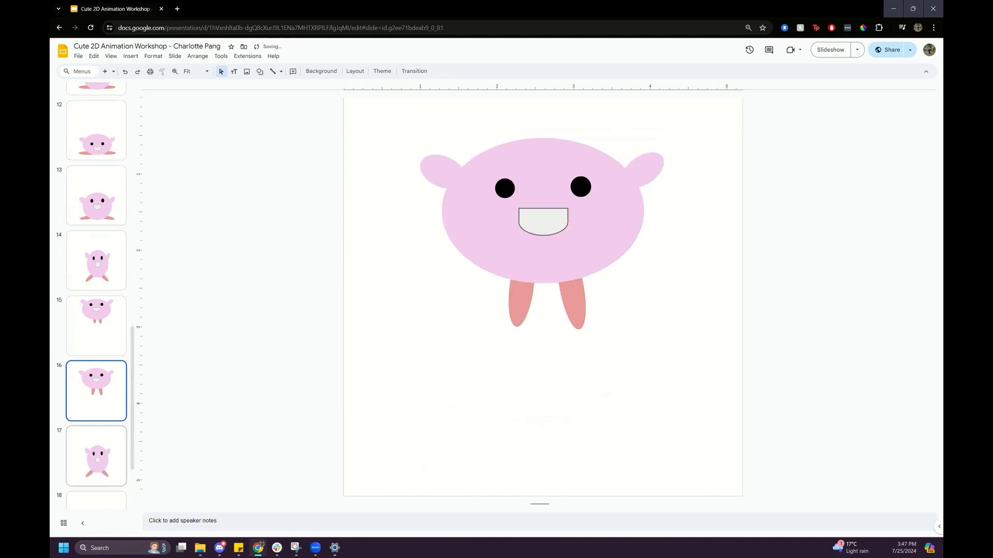
Step through slides 12 to 19 to check the shortened jump and landing sequence
{"action": "scroll", "coordinate": [96, 300], "scroll_direction": "up", "scroll_amount": 3}
{"action": "left_click", "coordinate": [96, 286]}
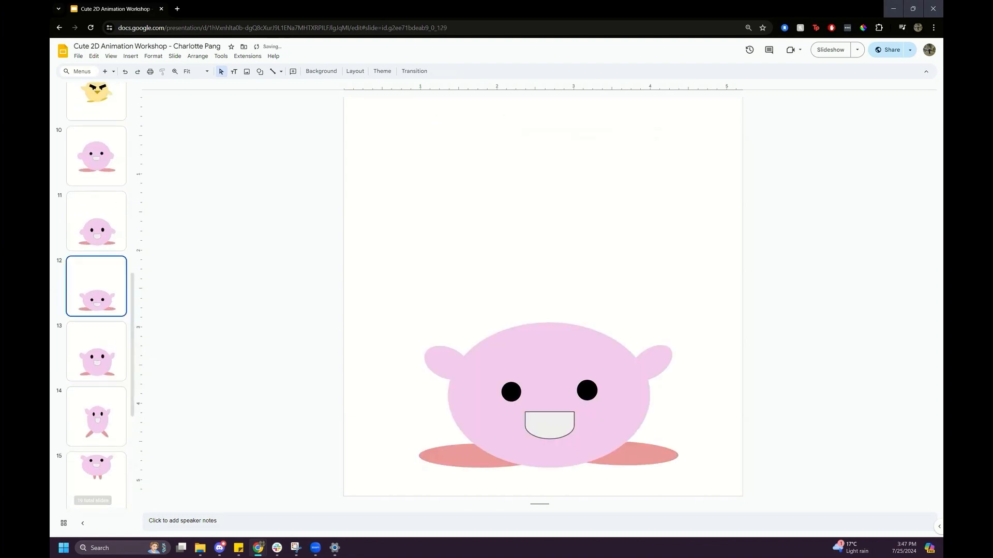
{"action": "key", "text": "Down"}
{"action": "key", "text": "Down"}
{"action": "key", "text": "Down"}
{"action": "key", "text": "Down"}
{"action": "key", "text": "Down"}
{"action": "key", "text": "Down"}
{"action": "key", "text": "Down"}
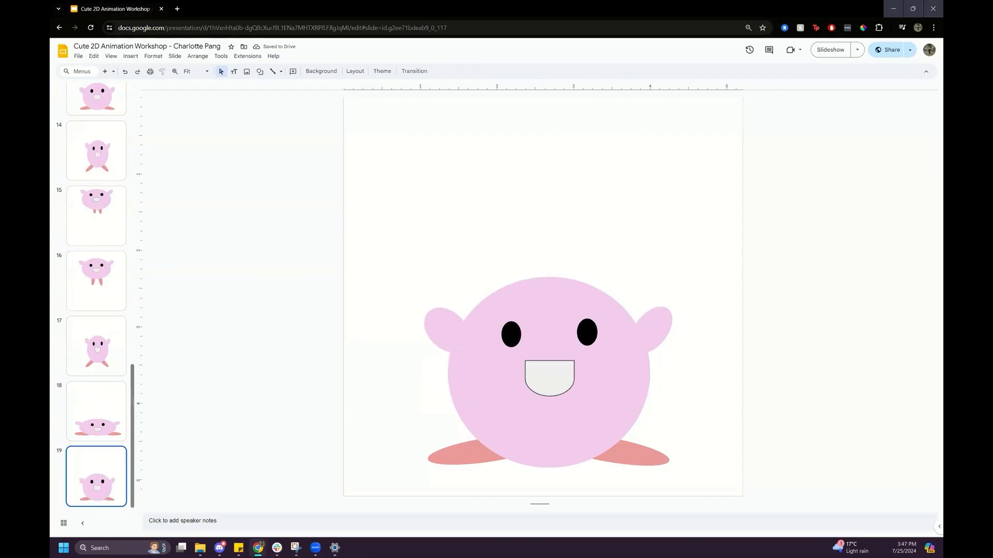
Play through the whole motion again frame by frame from slide 11 to slide 19
{"action": "scroll", "coordinate": [78, 344], "scroll_direction": "up", "scroll_amount": 5}
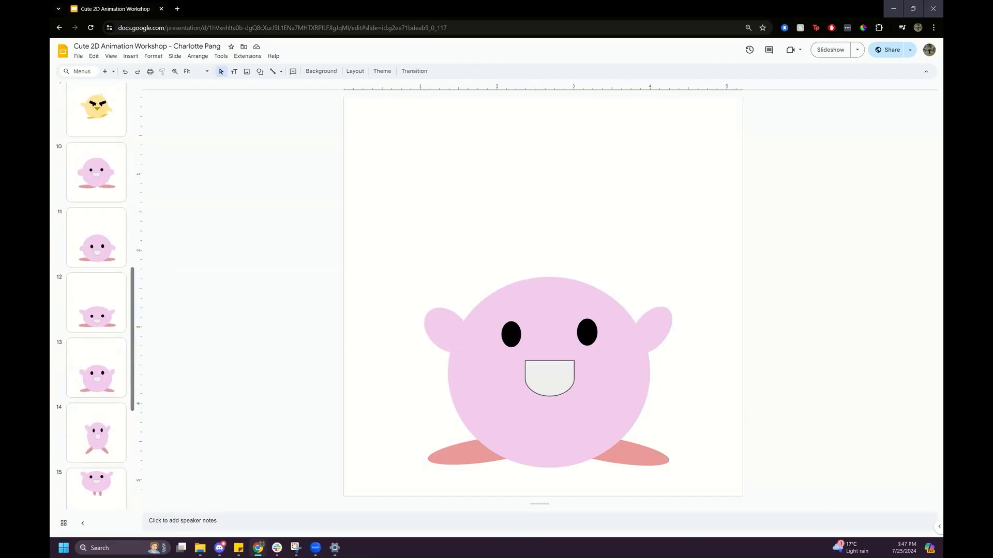
{"action": "left_click", "coordinate": [96, 237]}
{"action": "key", "text": "Down"}
{"action": "key", "text": "Down"}
{"action": "key", "text": "Down"}
{"action": "key", "text": "Down"}
{"action": "key", "text": "Down"}
{"action": "key", "text": "Down"}
{"action": "key", "text": "Down"}
{"action": "key", "text": "Down"}
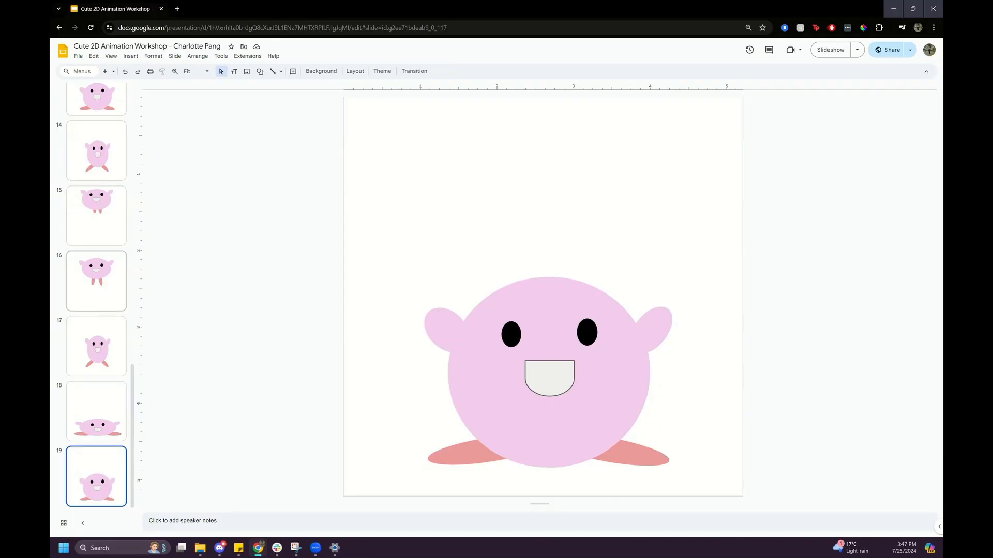
Step through slides 10 to 13 to examine the transition from standing to crouching and rising
{"action": "scroll", "coordinate": [96, 280], "scroll_direction": "up", "scroll_amount": 7}
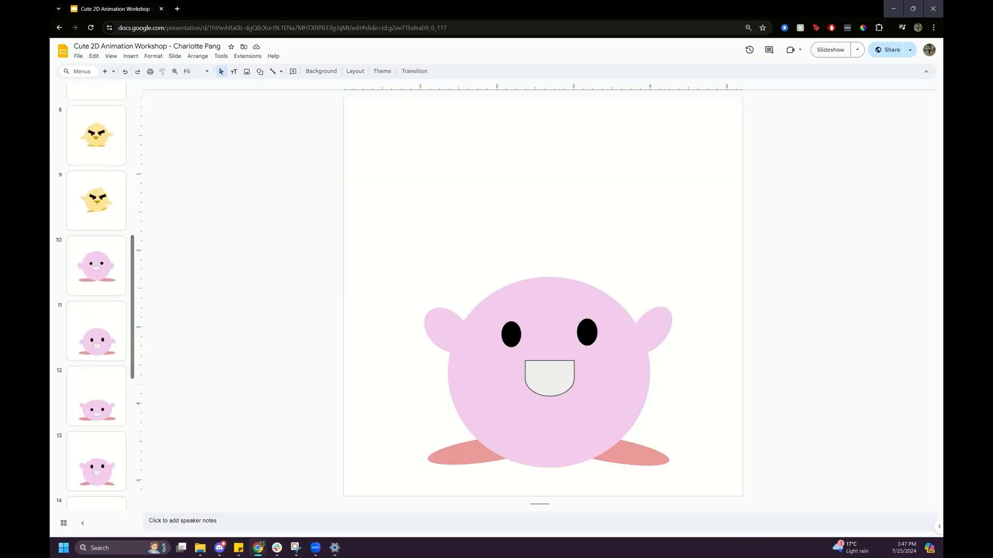
{"action": "scroll", "coordinate": [96, 298], "scroll_direction": "down", "scroll_amount": 1}
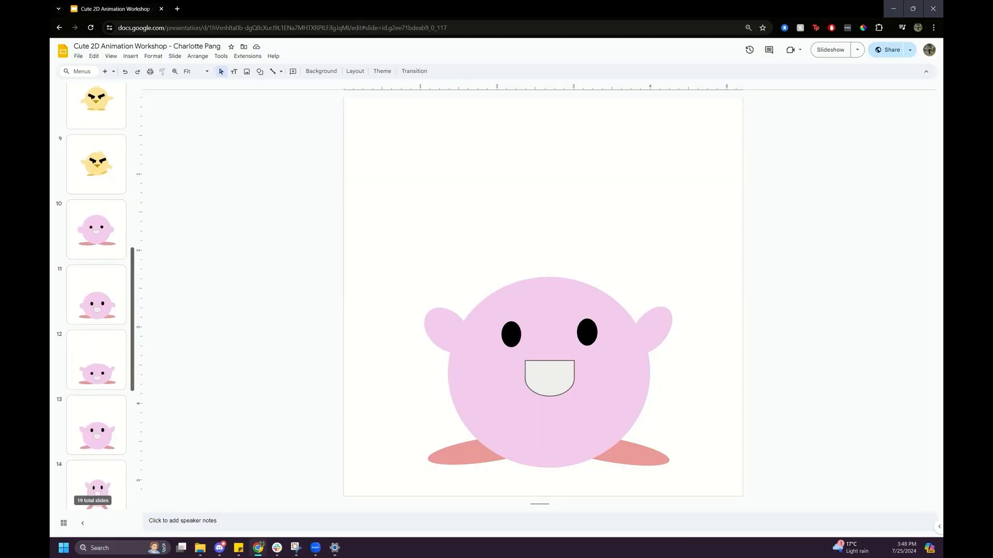
{"action": "left_click", "coordinate": [96, 232]}
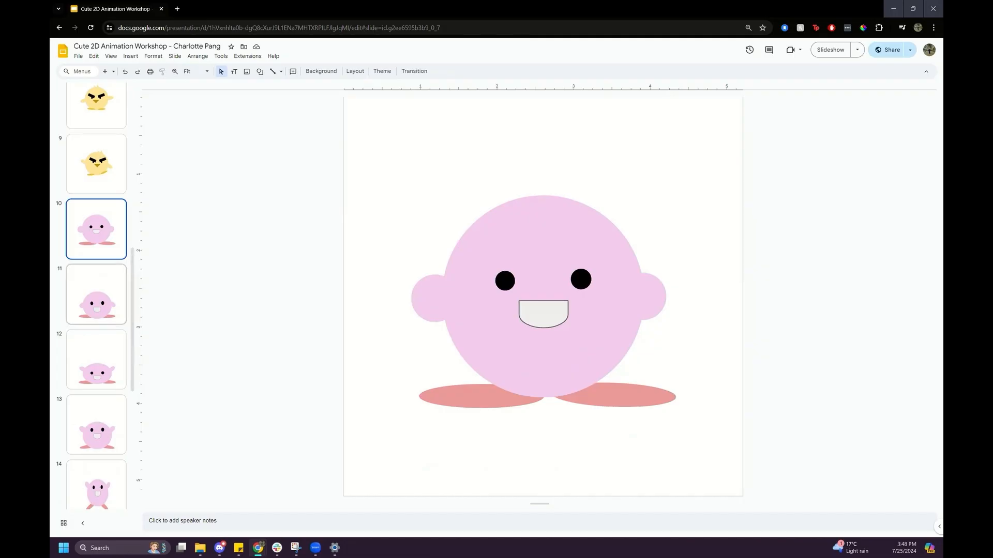
{"action": "key", "text": "Down"}
{"action": "key", "text": "Down"}
{"action": "key", "text": "Down"}
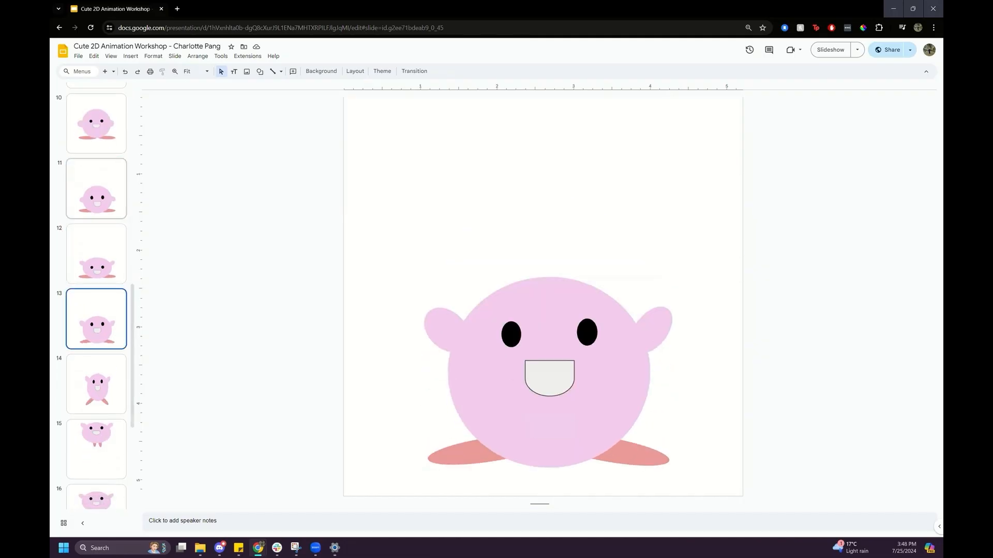
Try to flatten the character's body on slide 12 by lowering its upper edge
{"action": "key", "text": "Up"}
{"action": "left_click_drag", "start_coordinate": [132, 356], "coordinate": [132, 395]}
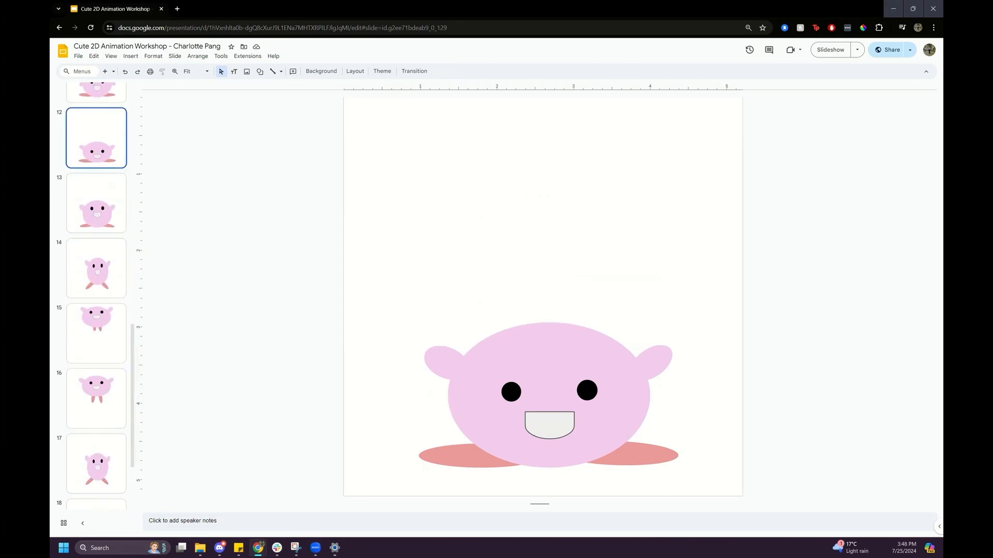
{"action": "left_click", "coordinate": [548, 362]}
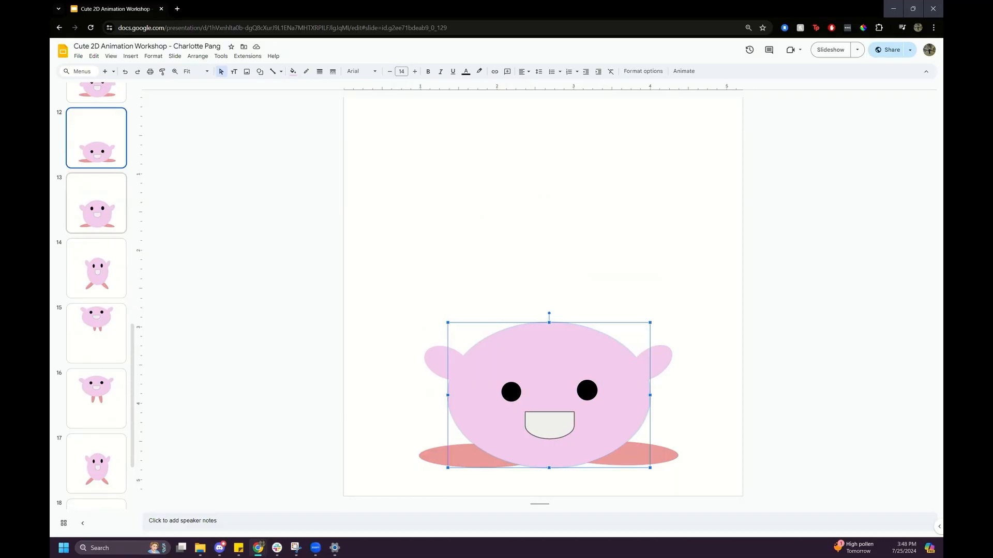
{"action": "left_click_drag", "start_coordinate": [548, 323], "coordinate": [548, 347]}
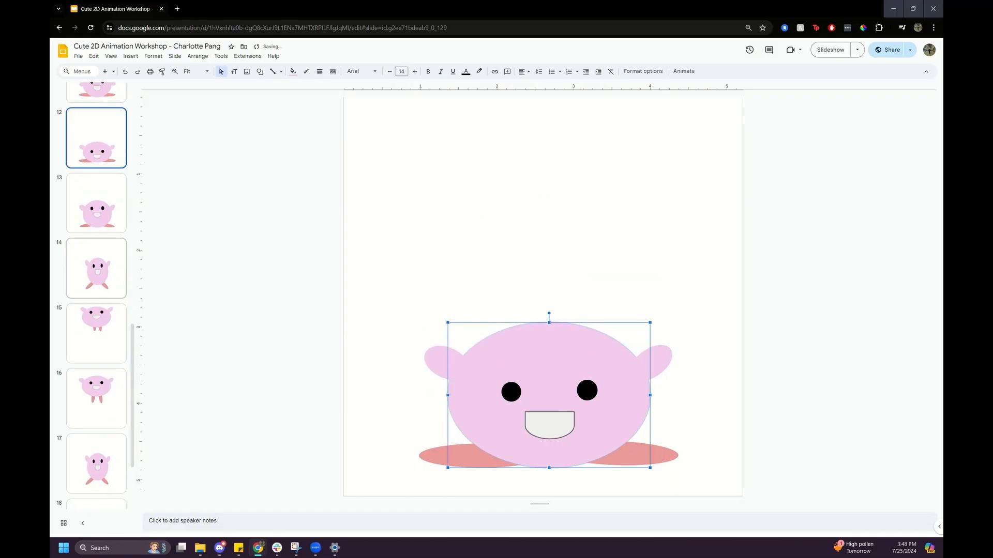
Examine the body, arm and foot poses on slides 12 to 15 and look over the remaining frames
{"action": "left_click", "coordinate": [96, 268]}
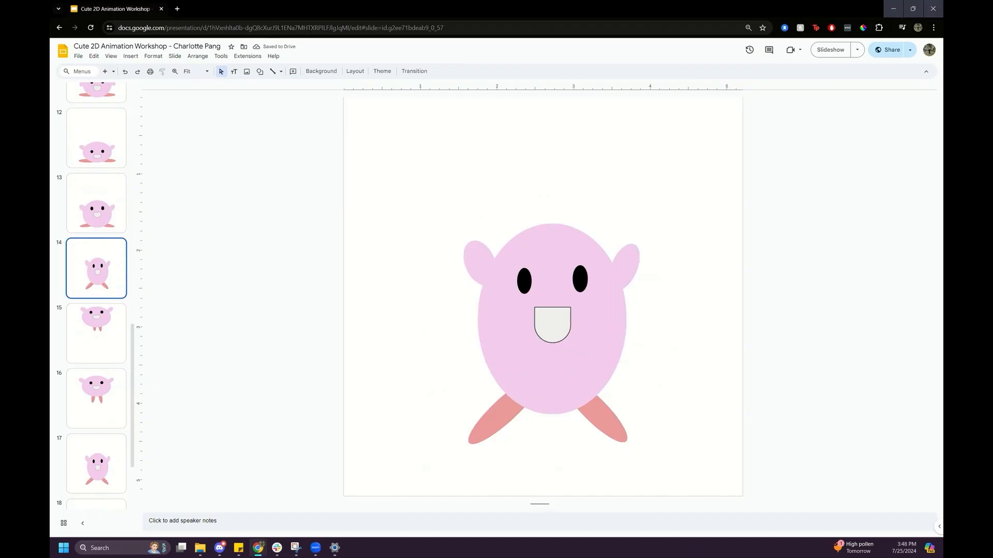
{"action": "scroll", "coordinate": [96, 398], "scroll_direction": "down", "scroll_amount": 2}
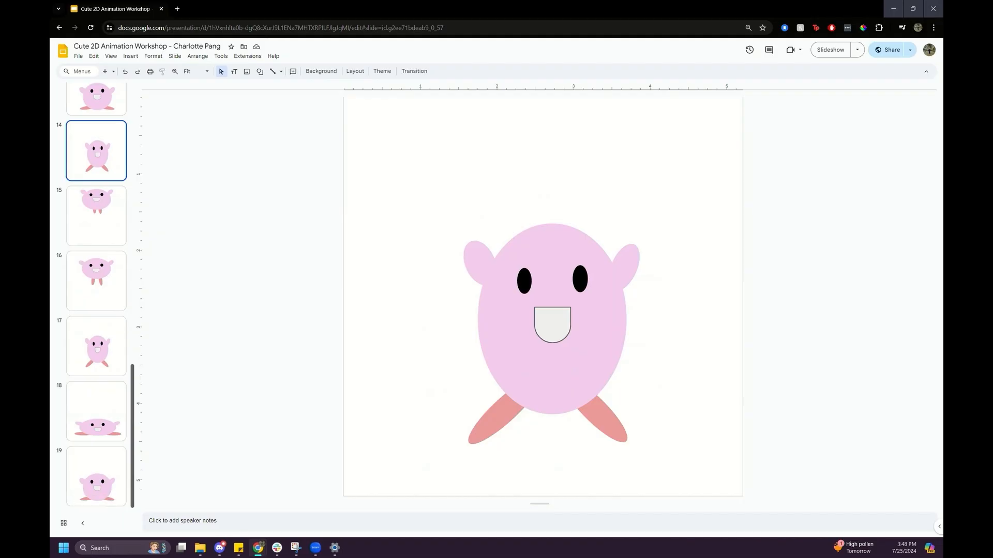
{"action": "scroll", "coordinate": [97, 295], "scroll_direction": "up", "scroll_amount": 5}
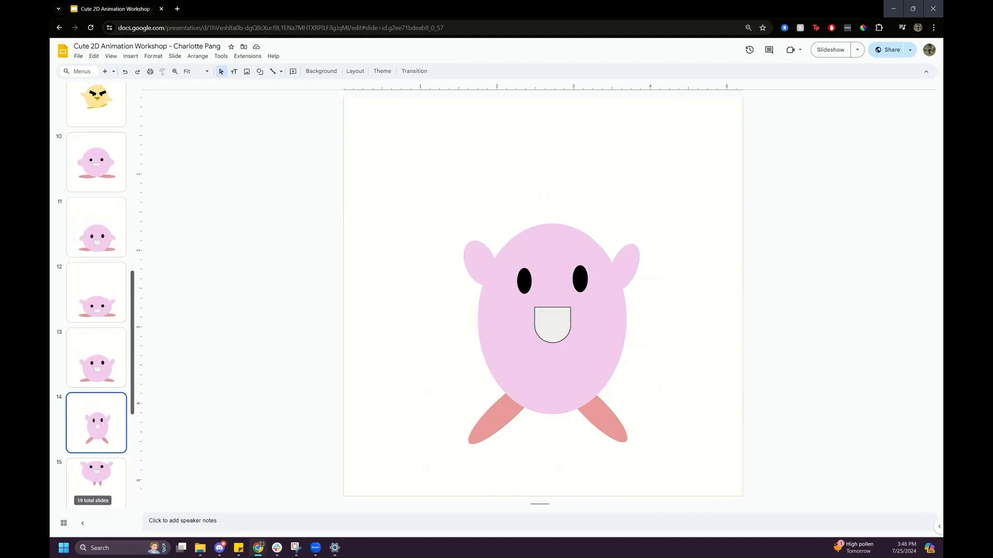
{"action": "key", "text": "Up"}
{"action": "key", "text": "Down"}
{"action": "key", "text": "Down"}
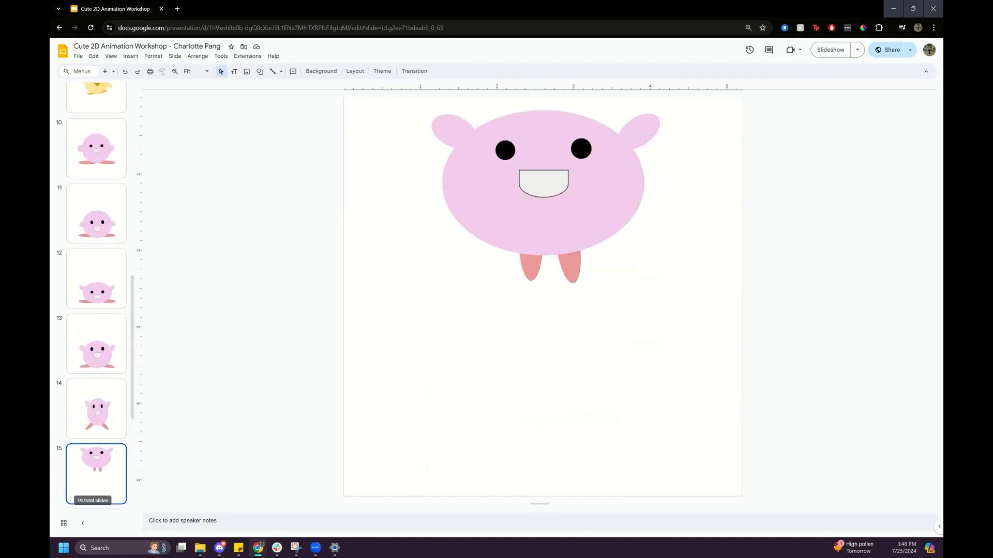
{"action": "left_click", "coordinate": [570, 268]}
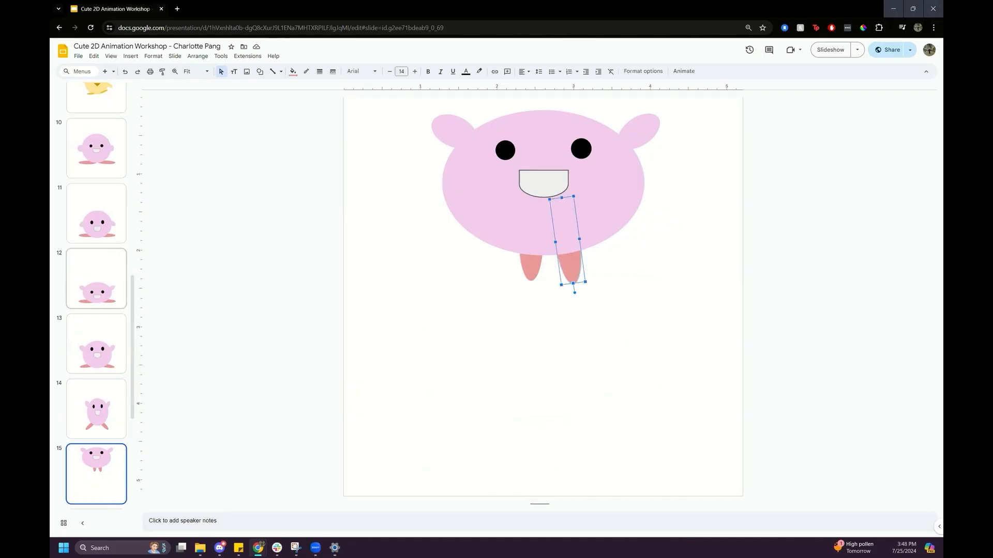
{"action": "left_click", "coordinate": [97, 278]}
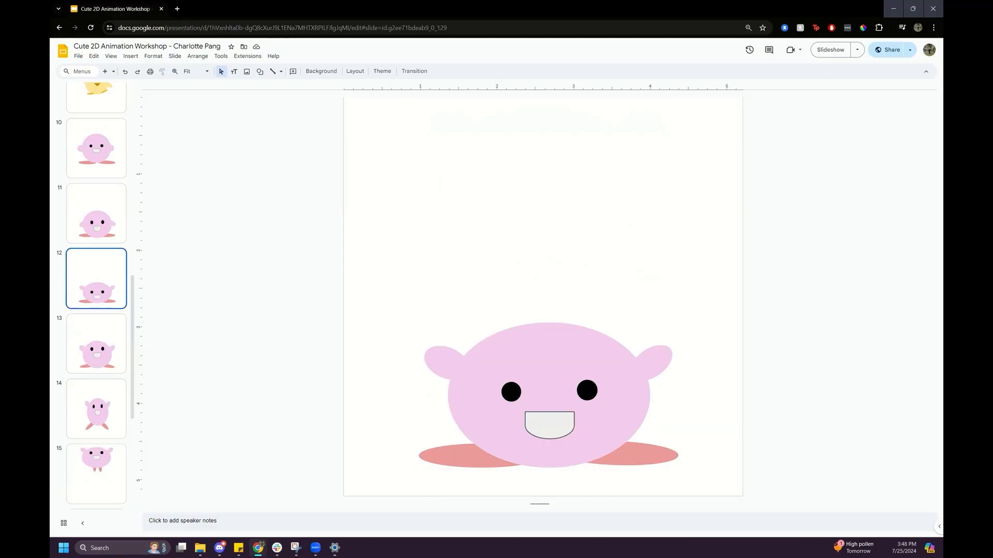
{"action": "key", "text": "Down"}
{"action": "key", "text": "Down"}
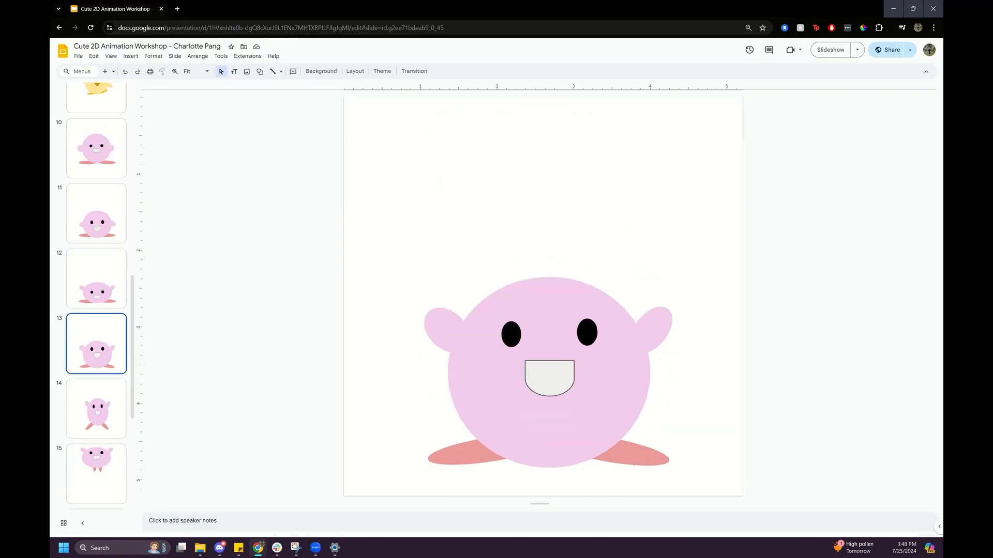
{"action": "scroll", "coordinate": [96, 295], "scroll_direction": "down", "scroll_amount": 3}
{"action": "scroll", "coordinate": [96, 295], "scroll_direction": "down", "scroll_amount": 1}
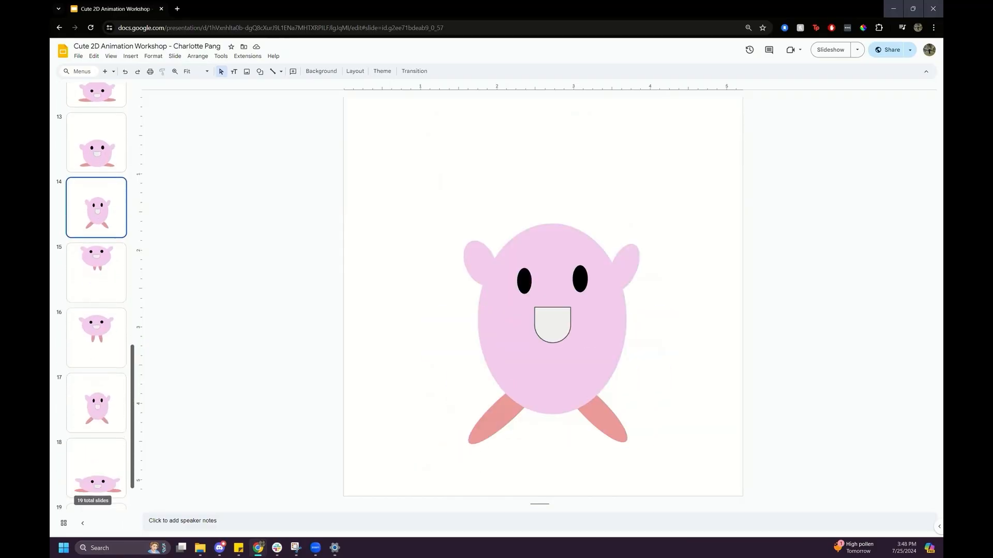
{"action": "scroll", "coordinate": [96, 295], "scroll_direction": "down", "scroll_amount": 1}
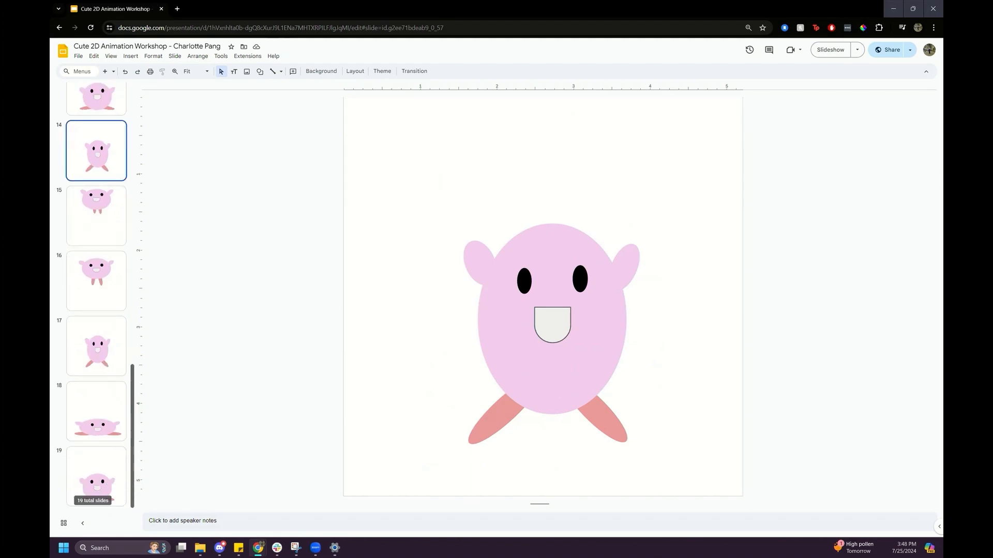
Switch back and forth between slides 11 and 12 to compare the two crouching poses
{"action": "scroll", "coordinate": [96, 295], "scroll_direction": "up", "scroll_amount": 8}
{"action": "scroll", "coordinate": [96, 295], "scroll_direction": "down", "scroll_amount": 1}
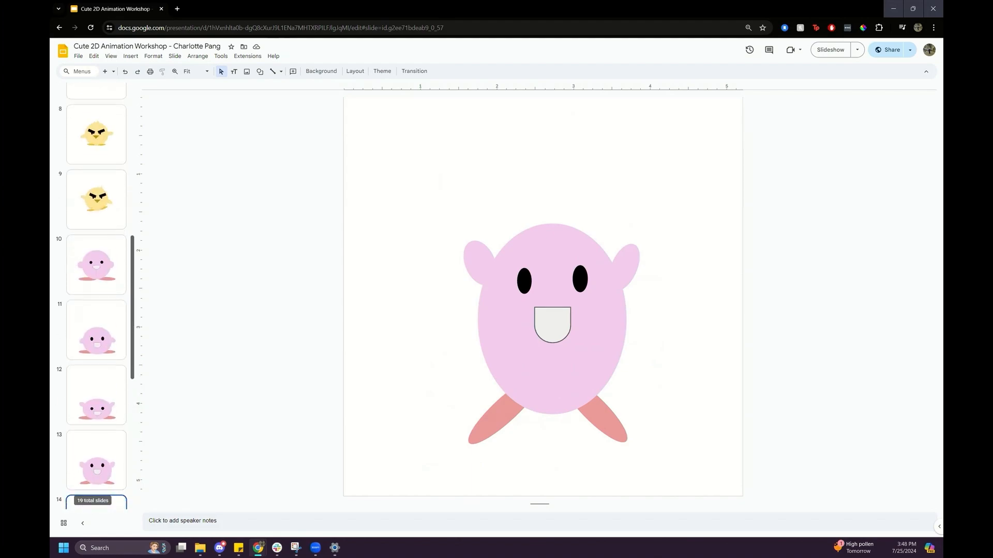
{"action": "left_click", "coordinate": [96, 330]}
{"action": "left_click", "coordinate": [97, 395]}
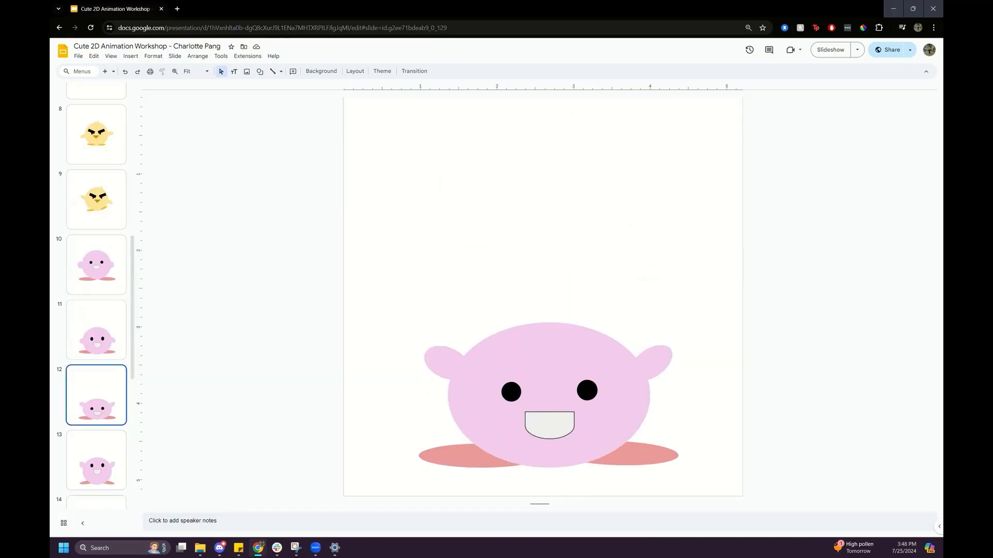
{"action": "left_click", "coordinate": [96, 329]}
{"action": "left_click", "coordinate": [96, 395]}
{"action": "left_click", "coordinate": [96, 329]}
{"action": "scroll", "coordinate": [96, 294], "scroll_direction": "down", "scroll_amount": 5}
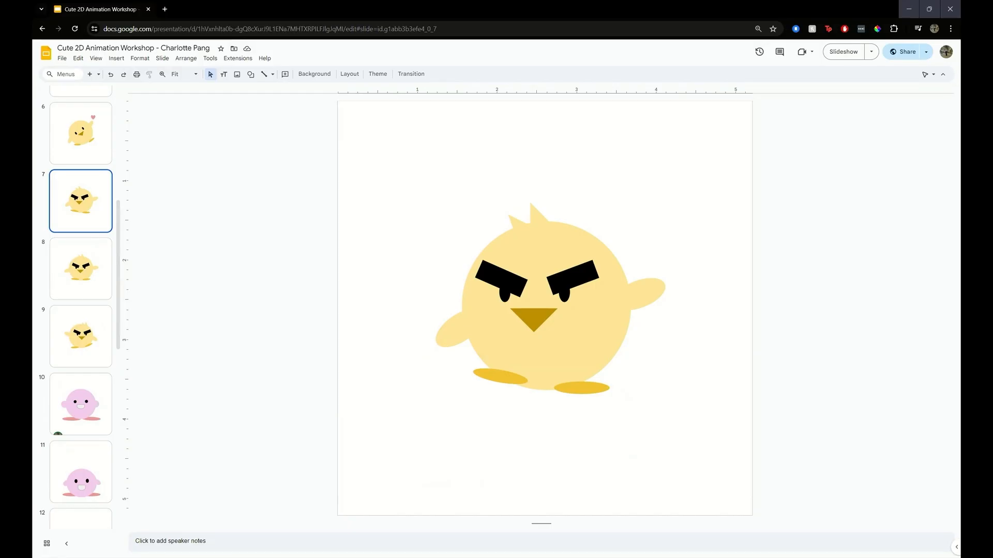
Download the angry chick frame on slide 7 as a PNG image
{"action": "scroll", "coordinate": [81, 310], "scroll_direction": "up", "scroll_amount": 1}
{"action": "scroll", "coordinate": [81, 310], "scroll_direction": "down", "scroll_amount": 2}
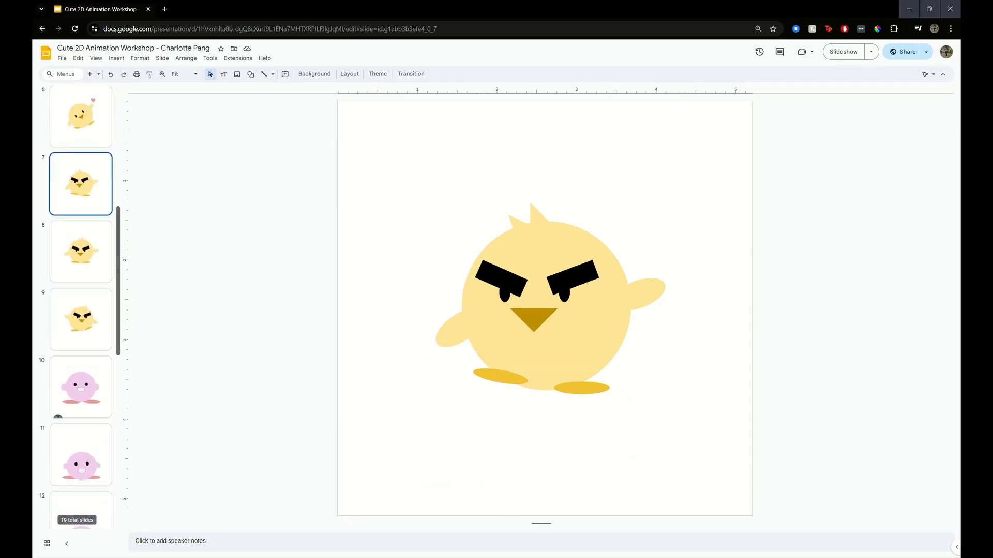
{"action": "left_click", "coordinate": [62, 57]}
{"action": "mouse_move", "coordinate": [103, 157]}
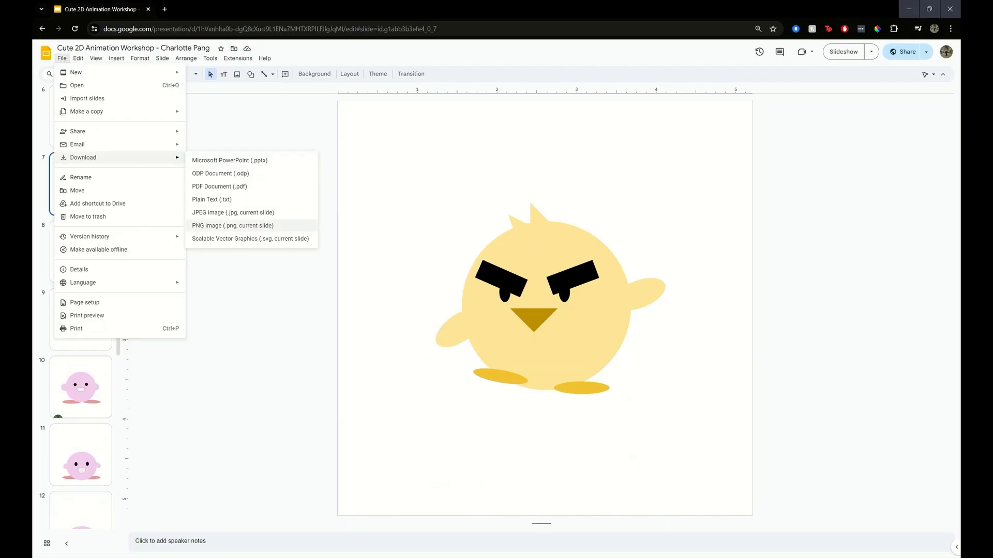
{"action": "left_click", "coordinate": [233, 226]}
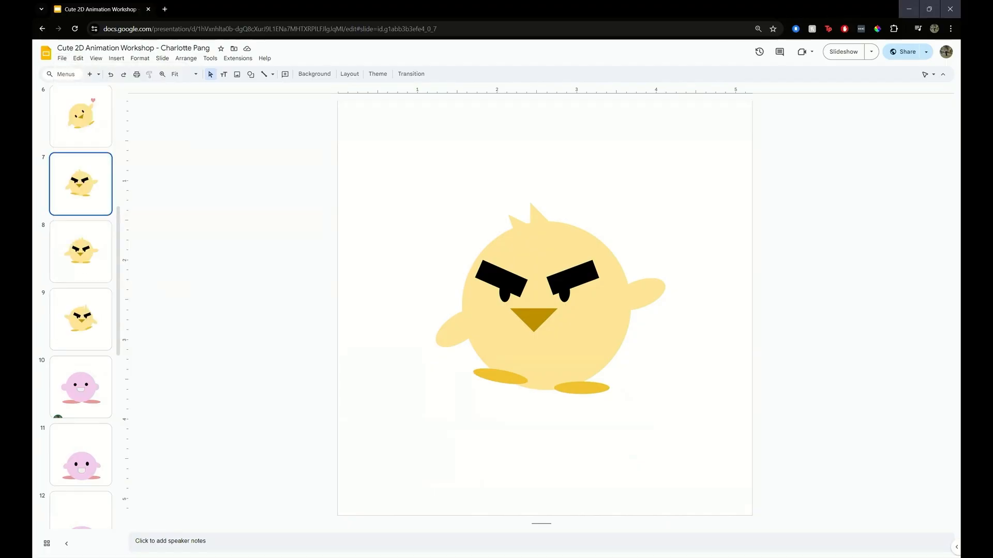
{"action": "scroll", "coordinate": [81, 308], "scroll_direction": "down", "scroll_amount": 1}
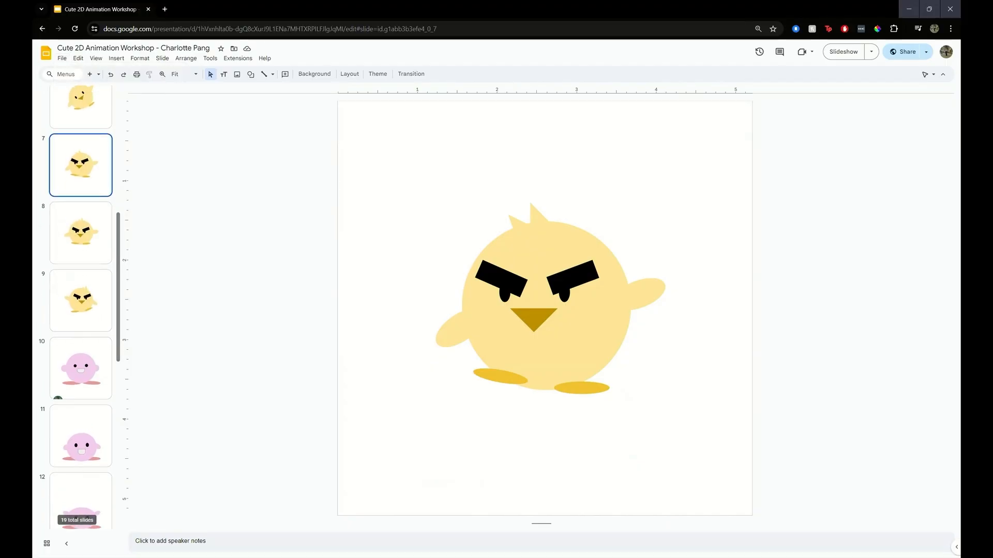
{"action": "scroll", "coordinate": [81, 307], "scroll_direction": "down", "scroll_amount": 8}
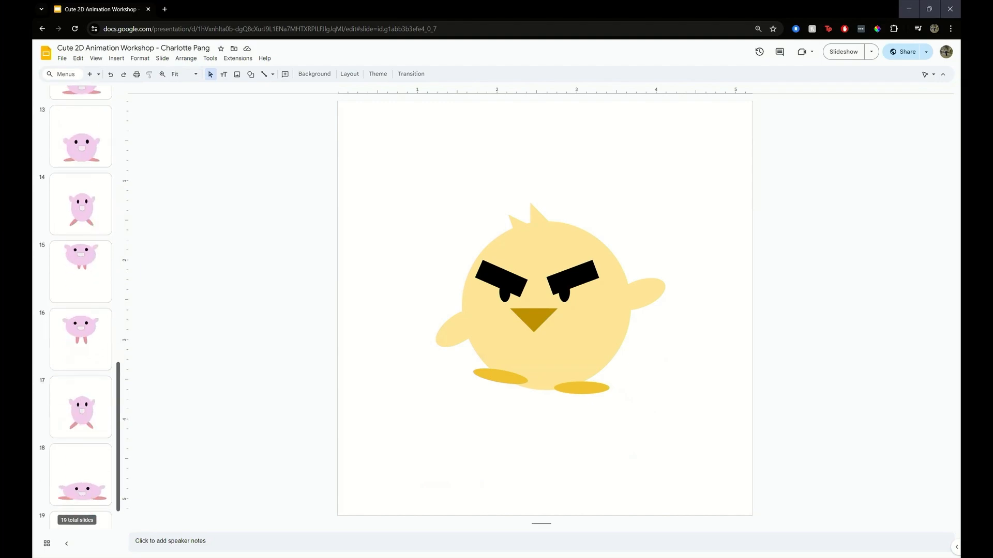
Look over the angry chick frames on slides 7 to 9 and the neighbouring animation slides
{"action": "scroll", "coordinate": [80, 308], "scroll_direction": "up", "scroll_amount": 4}
{"action": "scroll", "coordinate": [81, 308], "scroll_direction": "up", "scroll_amount": 5}
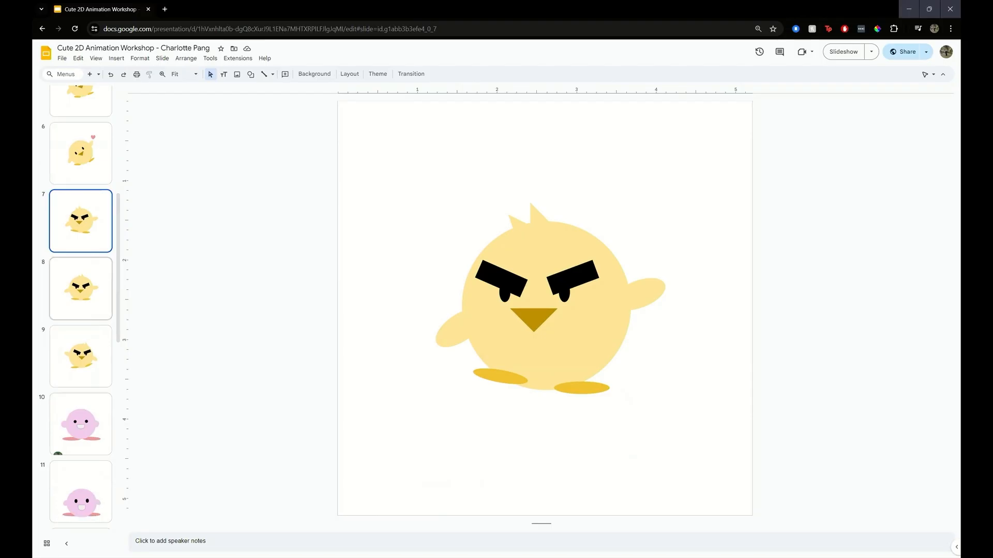
{"action": "key", "text": "Down"}
{"action": "key", "text": "Down"}
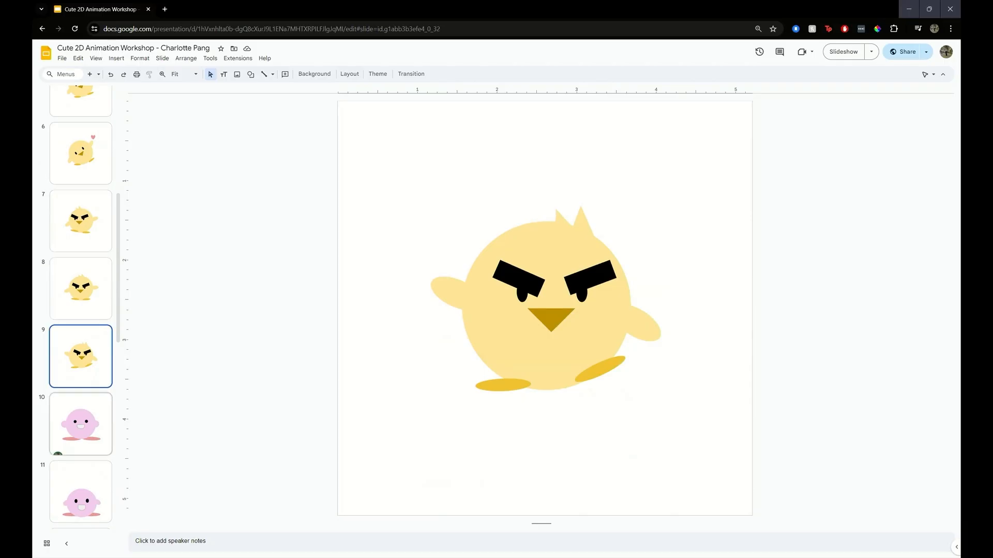
{"action": "scroll", "coordinate": [81, 311], "scroll_direction": "down", "scroll_amount": 5}
{"action": "scroll", "coordinate": [80, 310], "scroll_direction": "up", "scroll_amount": 4}
{"action": "scroll", "coordinate": [81, 310], "scroll_direction": "down", "scroll_amount": 9}
{"action": "scroll", "coordinate": [80, 310], "scroll_direction": "up", "scroll_amount": 10}
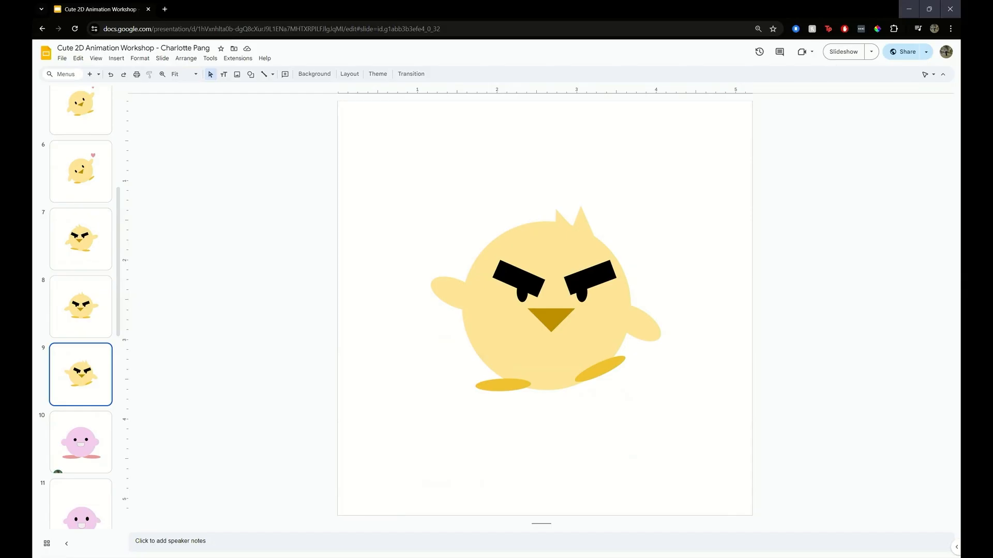
Check the presentation's custom slide dimensions in the page setup without changing them
{"action": "key", "text": "alt+f"}
{"action": "key", "text": "Right"}
{"action": "key", "text": "Left"}
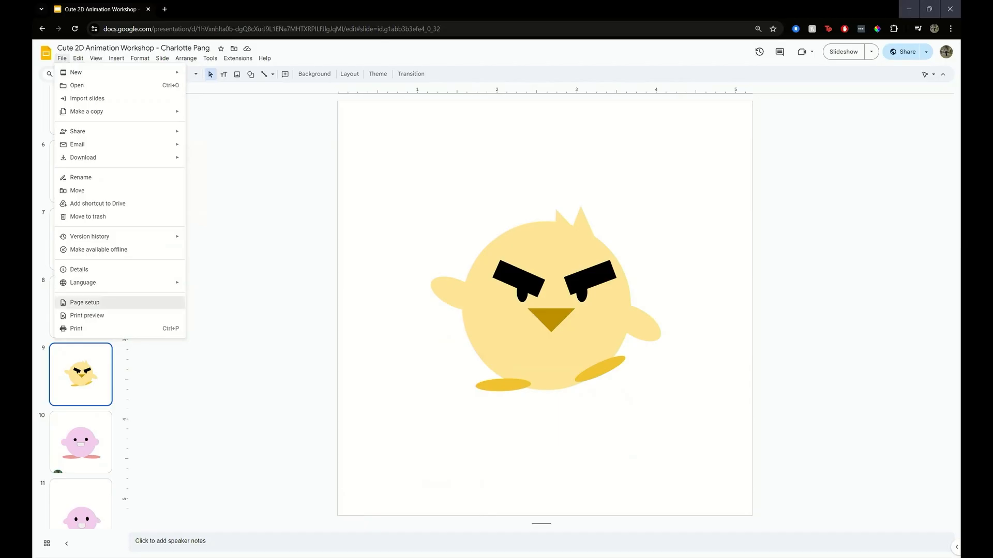
{"action": "left_click", "coordinate": [85, 302]}
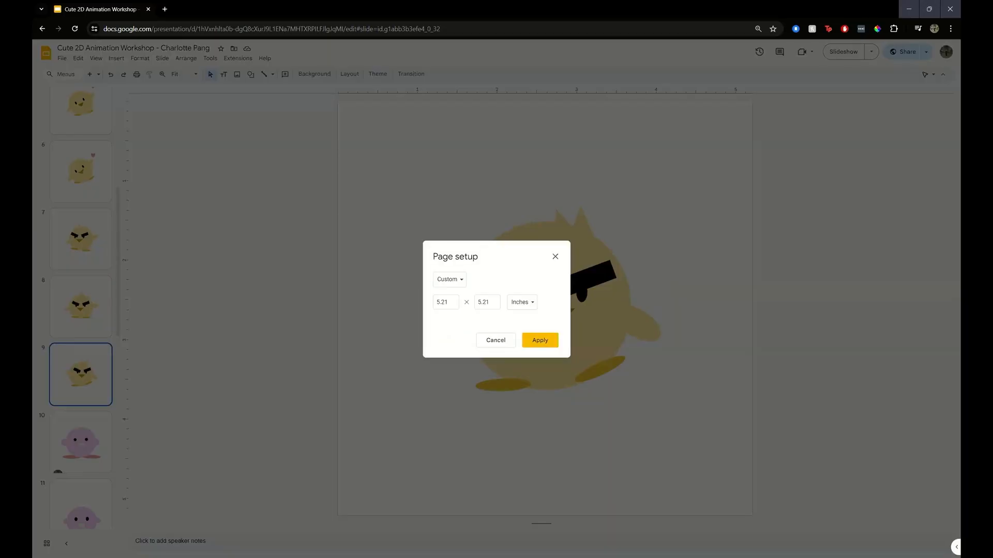
{"action": "left_click", "coordinate": [555, 257]}
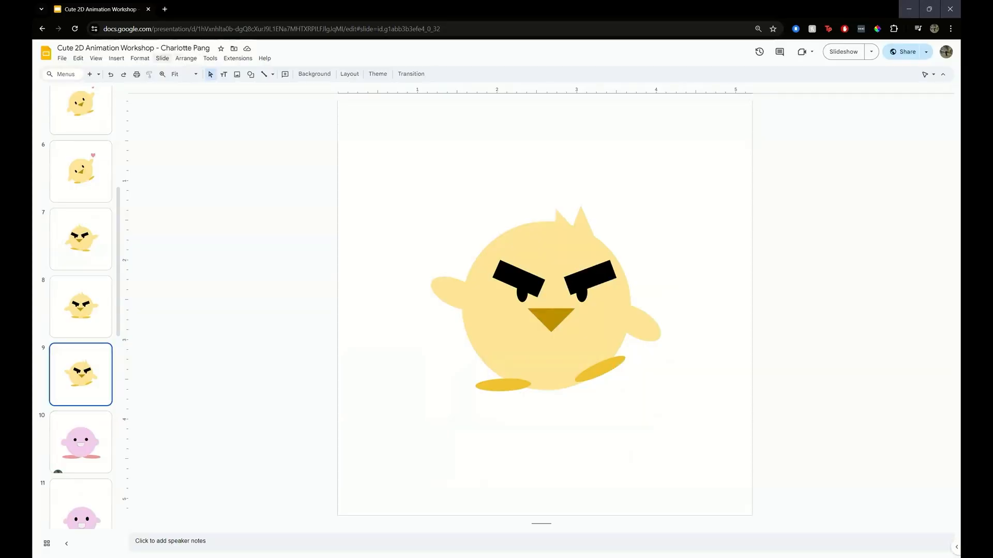
Set the background of the angry chick frame on slide 9 to transparent
{"action": "left_click", "coordinate": [139, 58]}
{"action": "left_click", "coordinate": [162, 59]}
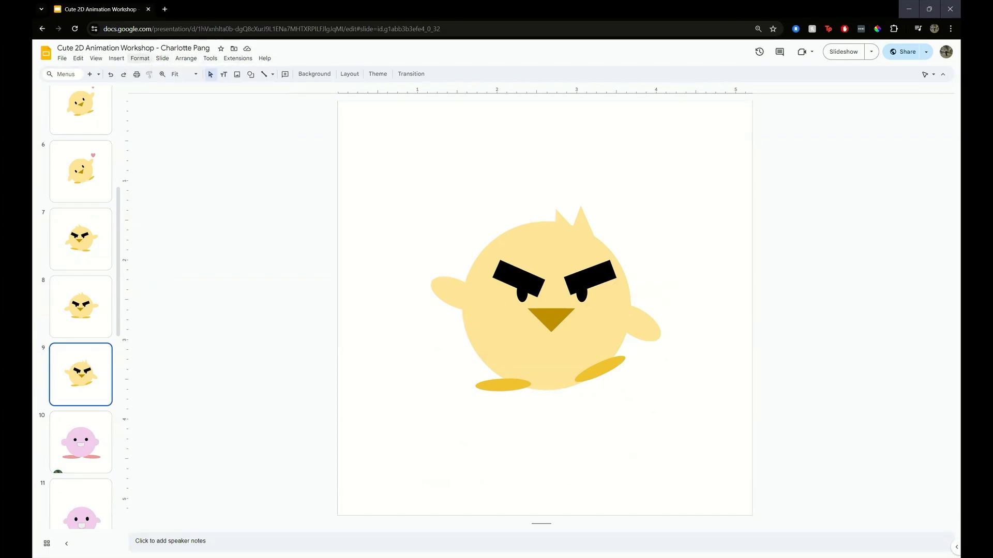
{"action": "left_click", "coordinate": [140, 58]}
{"action": "left_click", "coordinate": [162, 58]}
{"action": "left_click", "coordinate": [139, 59]}
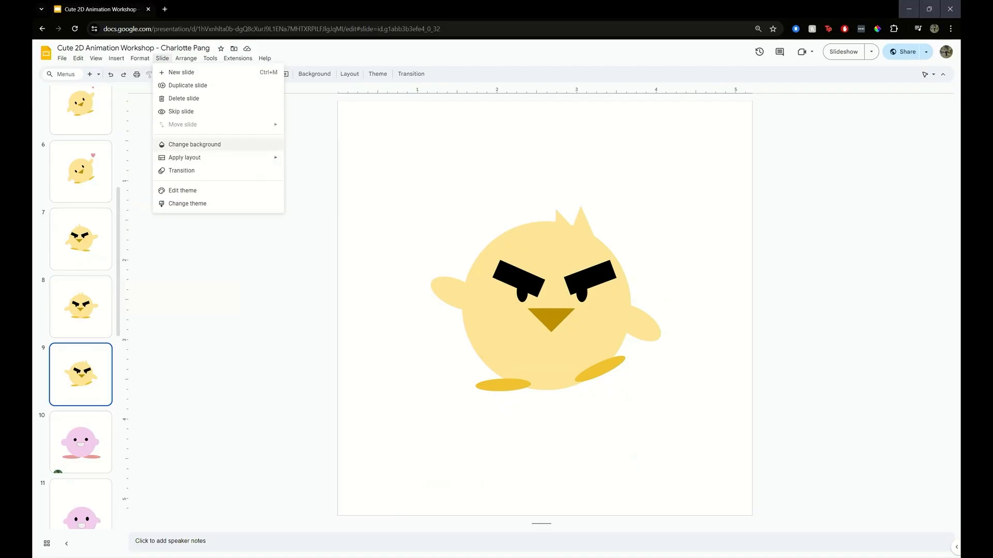
{"action": "left_click", "coordinate": [194, 144]}
{"action": "left_click_drag", "start_coordinate": [486, 252], "coordinate": [360, 218]}
{"action": "left_click", "coordinate": [425, 242]}
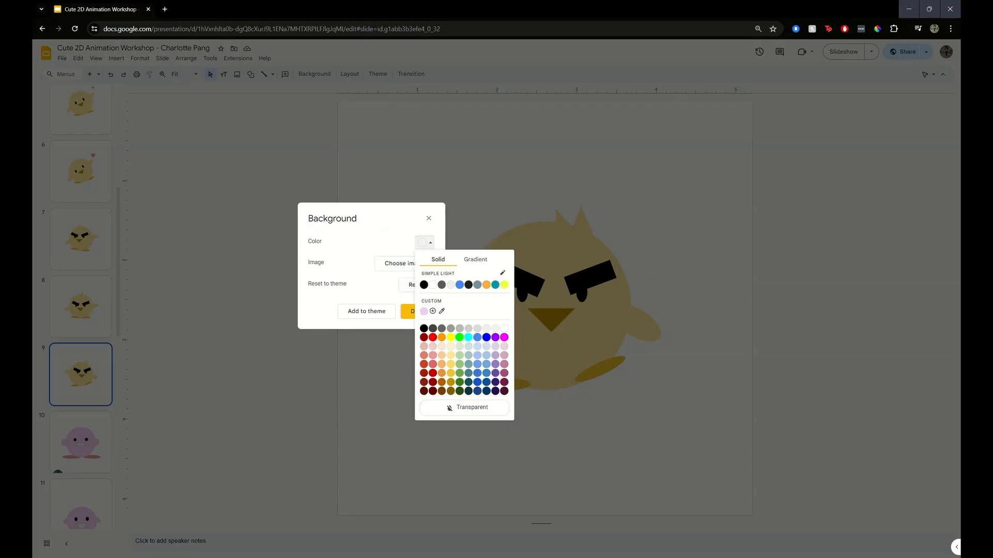
{"action": "left_click", "coordinate": [463, 408]}
{"action": "left_click", "coordinate": [417, 311]}
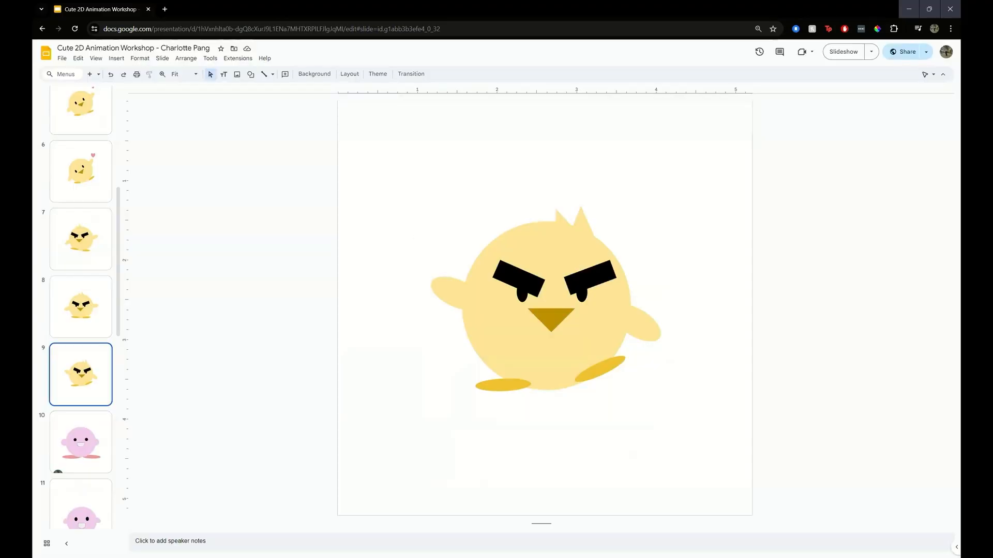
Download the angry chick frame on slide 7 as a PNG image of the current slide
{"action": "left_click", "coordinate": [81, 239]}
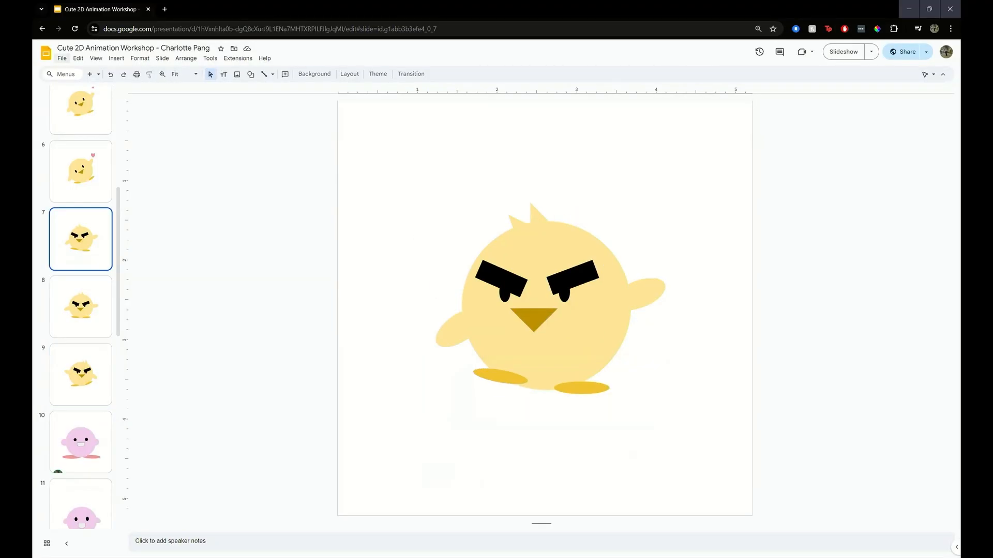
{"action": "left_click", "coordinate": [62, 58]}
{"action": "mouse_move", "coordinate": [83, 157]}
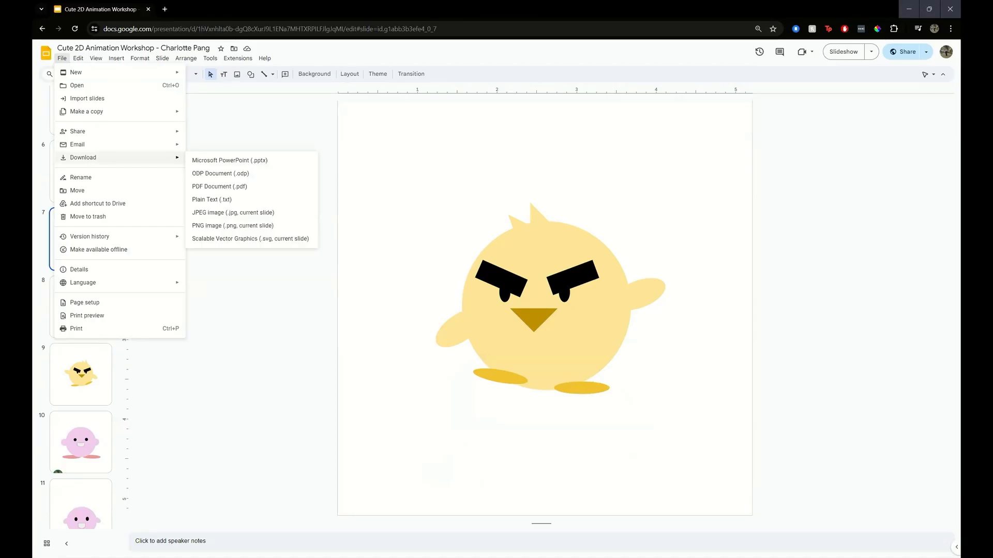
{"action": "left_click", "coordinate": [233, 226]}
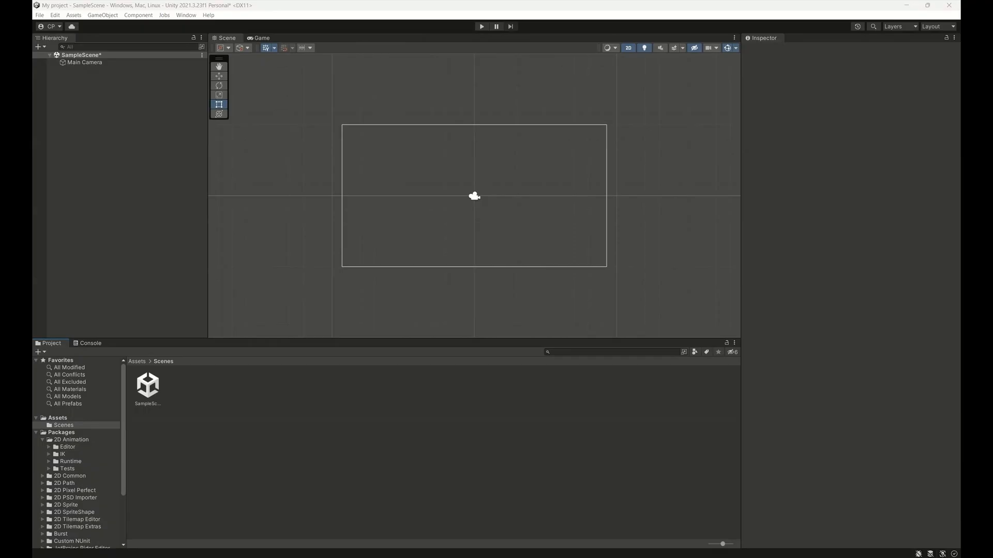
In Unity, import the three angry chick PNG frames from the GDoCExpo_ ExportAnimations folder into the Scenes assets folder
{"action": "right_click", "coordinate": [247, 400]}
{"action": "left_click", "coordinate": [285, 258]}
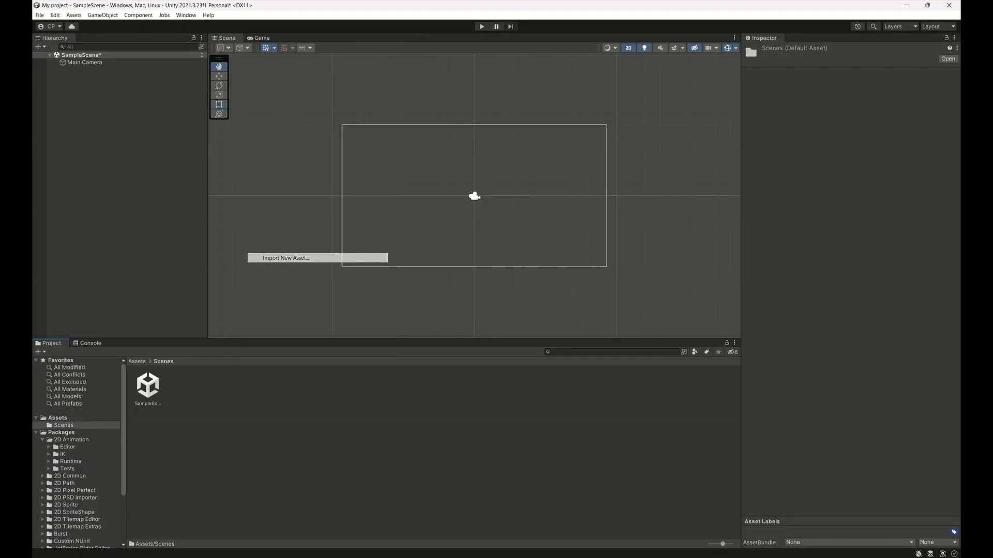
{"action": "left_click", "coordinate": [302, 162]}
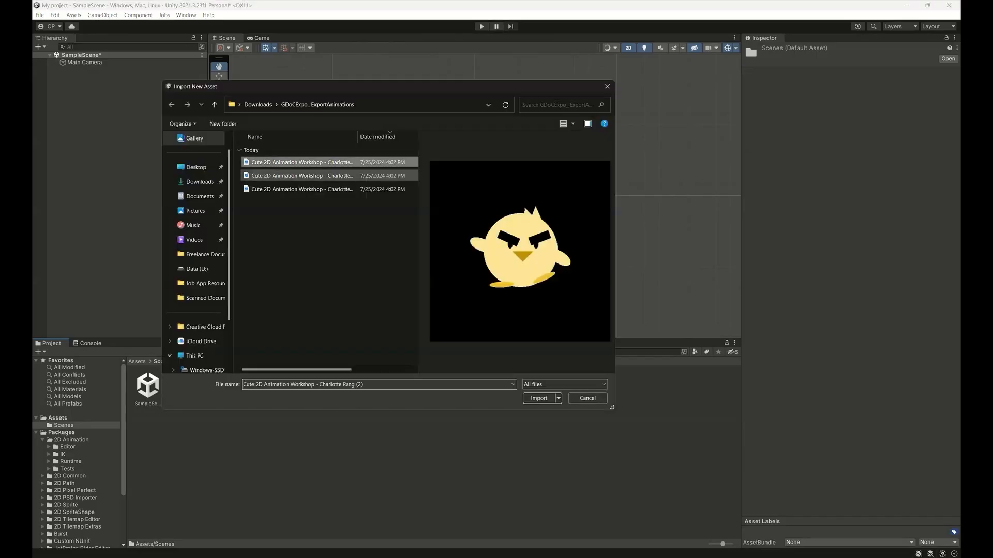
{"action": "left_click", "coordinate": [302, 189], "text": "shift"}
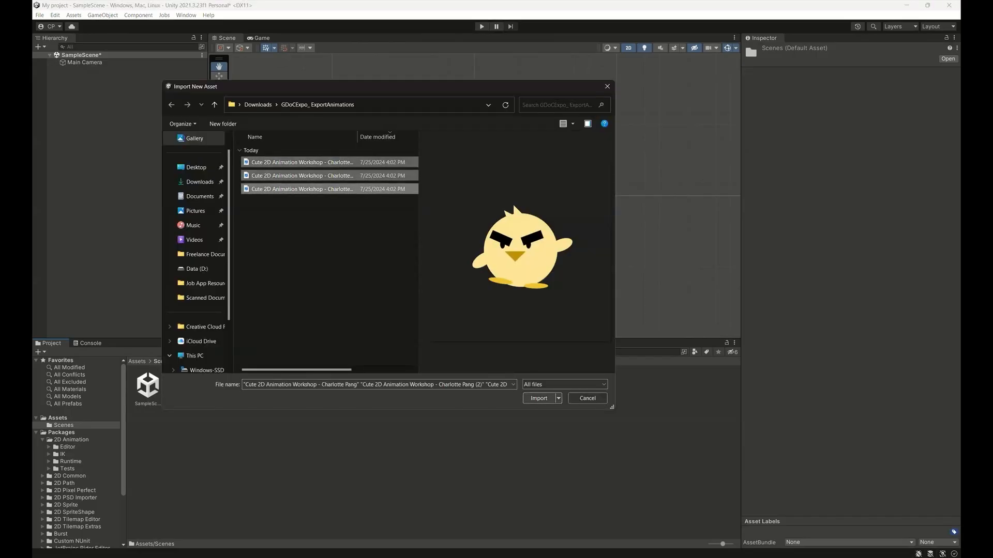
{"action": "left_click", "coordinate": [538, 398]}
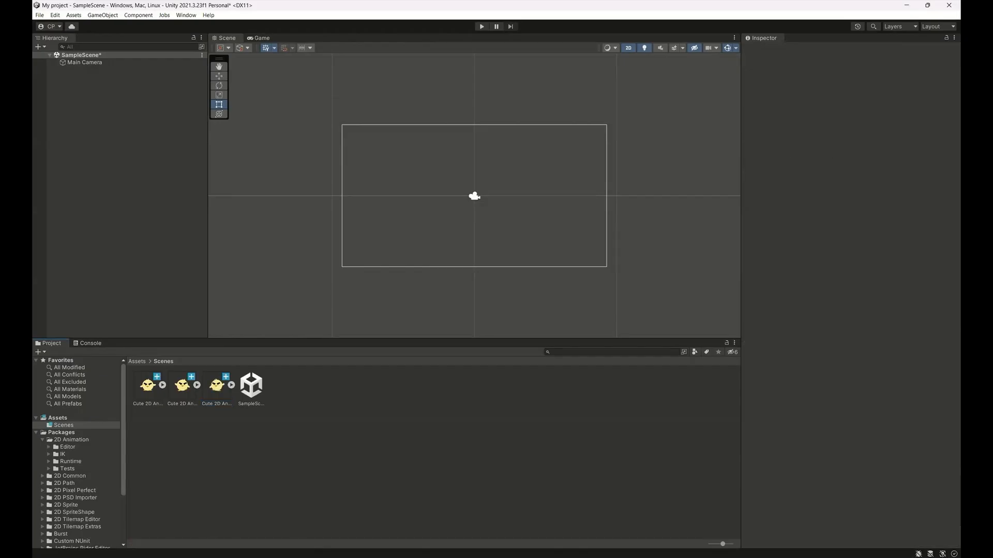
Place all three chick sprites together in the scene left of the camera and save the resulting animation as AngryChickenRun
{"action": "left_click", "coordinate": [148, 388]}
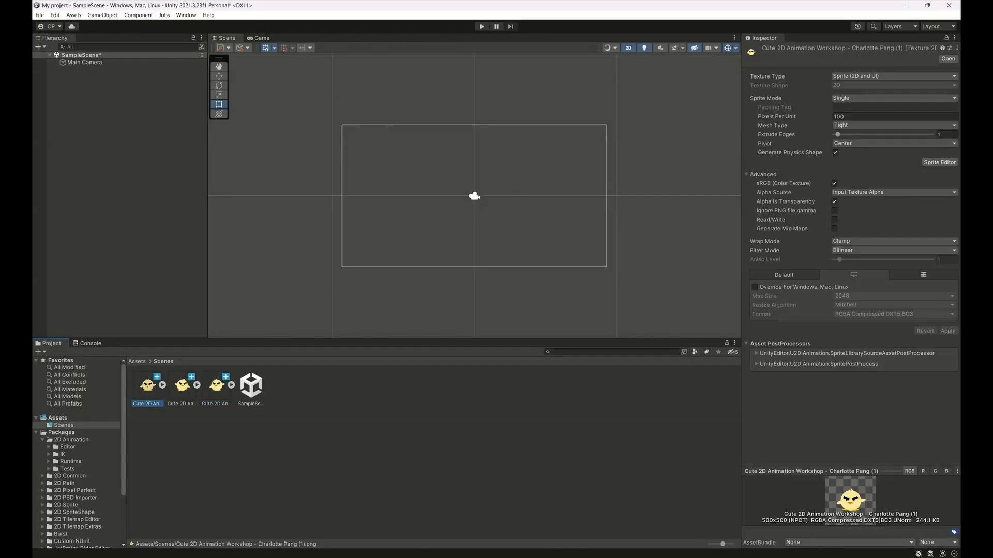
{"action": "left_click", "coordinate": [216, 388], "text": "shift"}
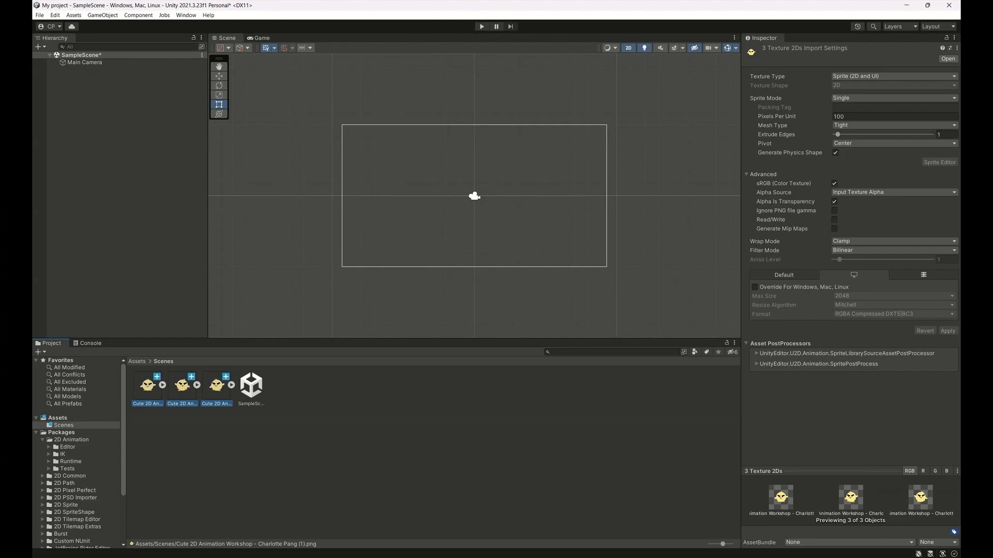
{"action": "left_click_drag", "start_coordinate": [148, 388], "coordinate": [424, 203]}
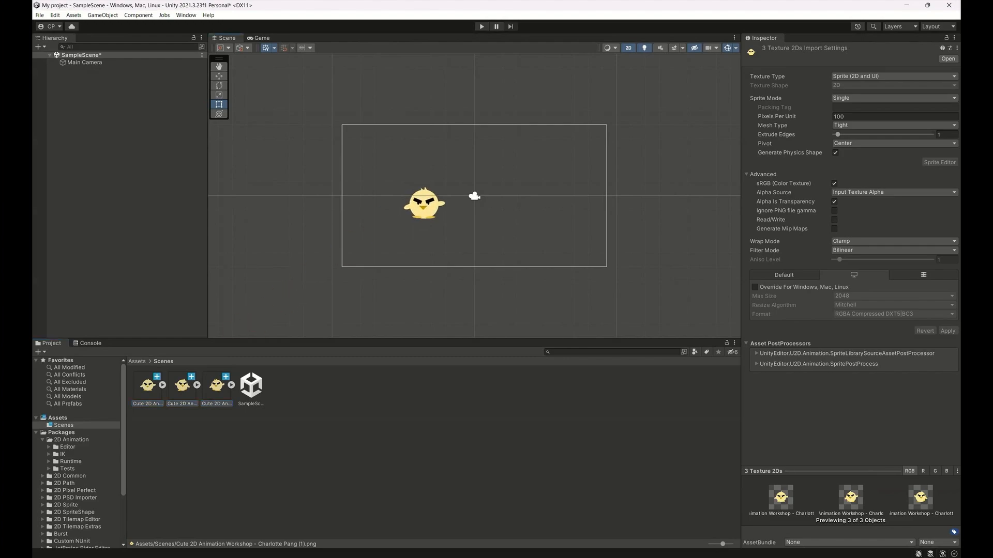
{"action": "key", "text": "BackSpace"}
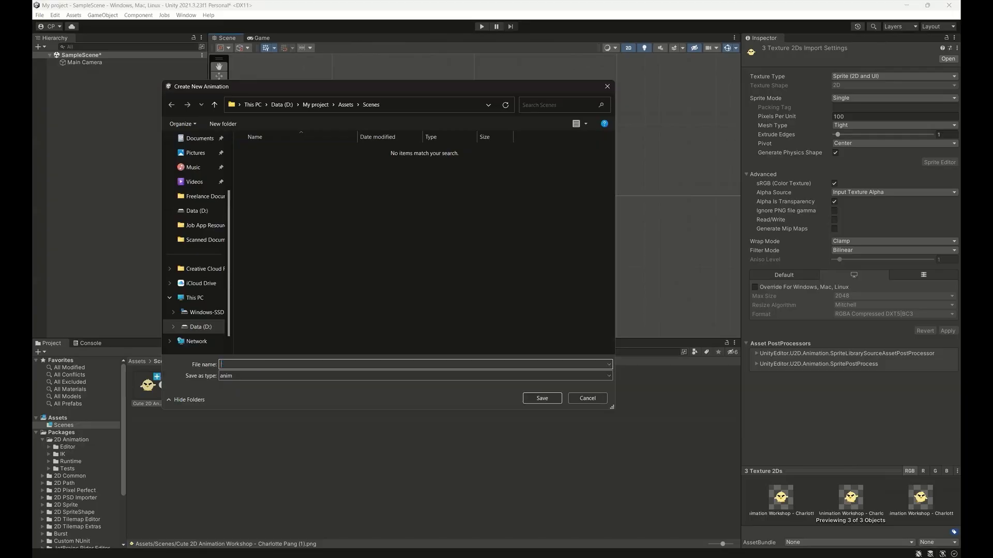
{"action": "type", "text": "AngryChickenRun"}
{"action": "key", "text": "Return"}
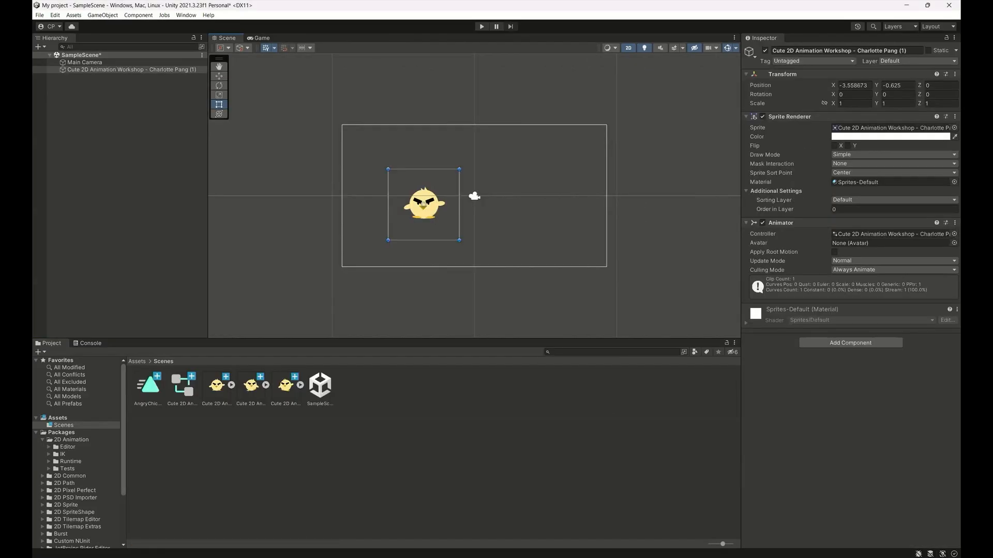
Examine the AngryChickenRun animation clip and its animator controller in the Scenes folder
{"action": "left_click", "coordinate": [148, 388]}
{"action": "left_click", "coordinate": [182, 388]}
{"action": "left_click", "coordinate": [148, 388]}
{"action": "left_click", "coordinate": [182, 387]}
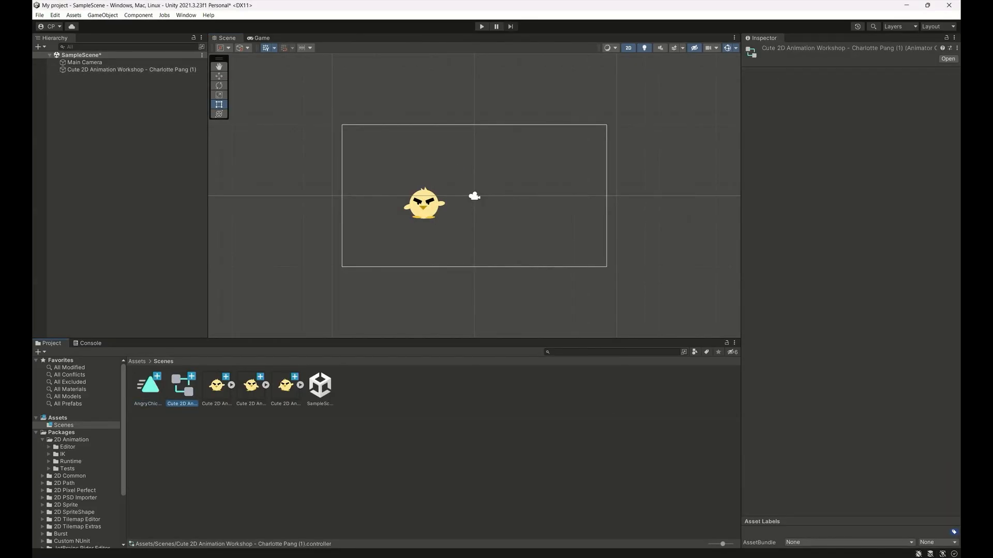
{"action": "left_click", "coordinate": [148, 388]}
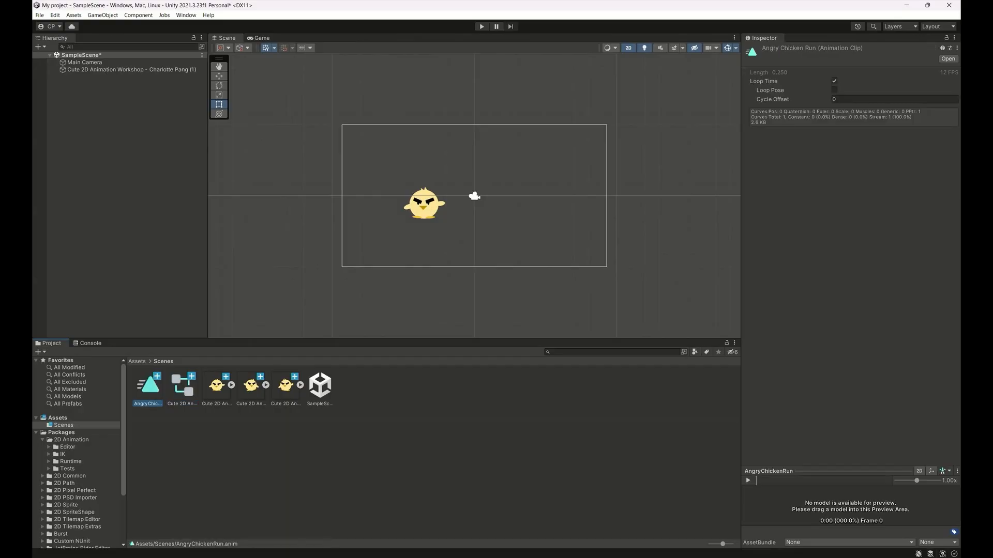
{"action": "left_click", "coordinate": [182, 388]}
{"action": "left_click", "coordinate": [148, 388]}
{"action": "key", "text": "shift+d"}
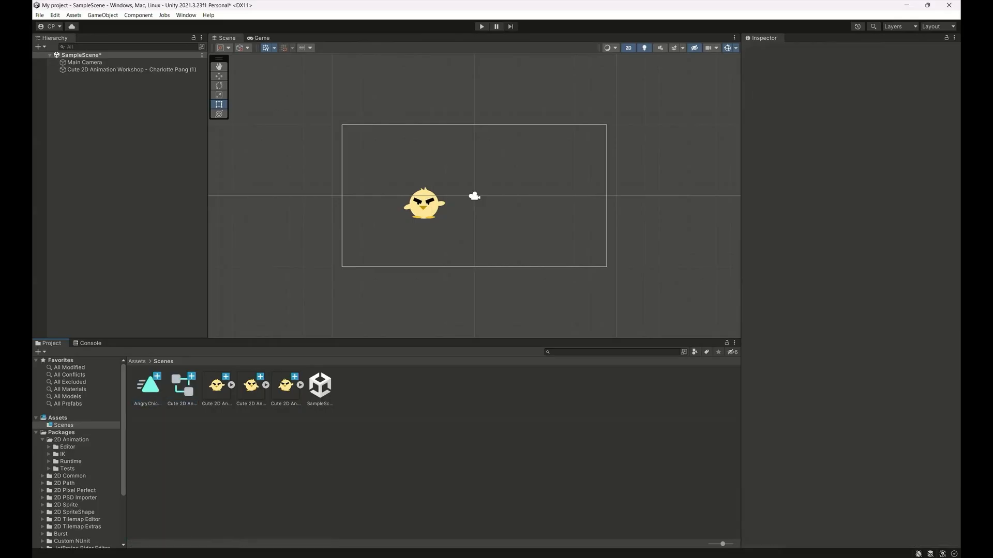
Play the scene to preview the angry chick's run animation, and stop playback
{"action": "scroll", "coordinate": [437, 217], "scroll_direction": "up", "scroll_amount": 5}
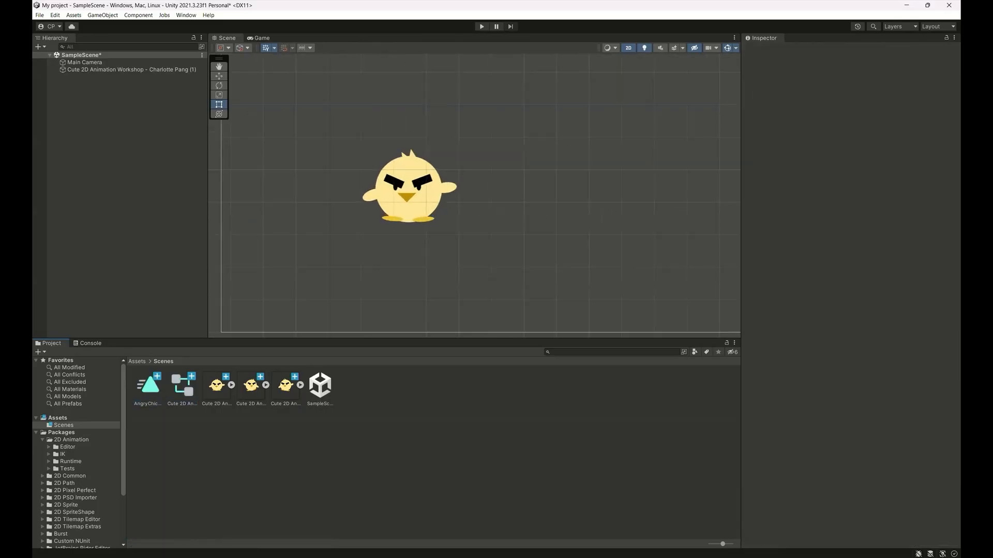
{"action": "key", "text": "ctrl+p"}
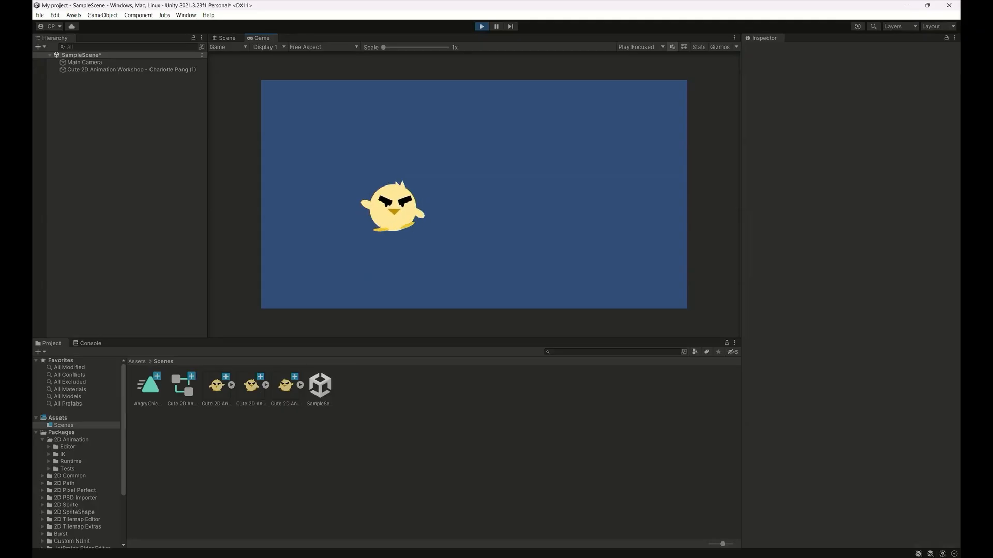
{"action": "key", "text": "ctrl+p"}
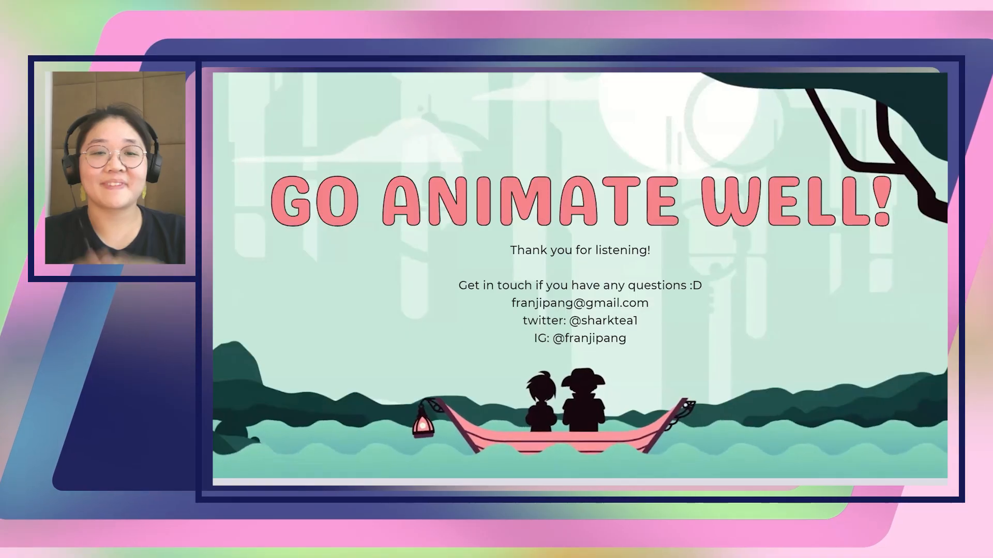